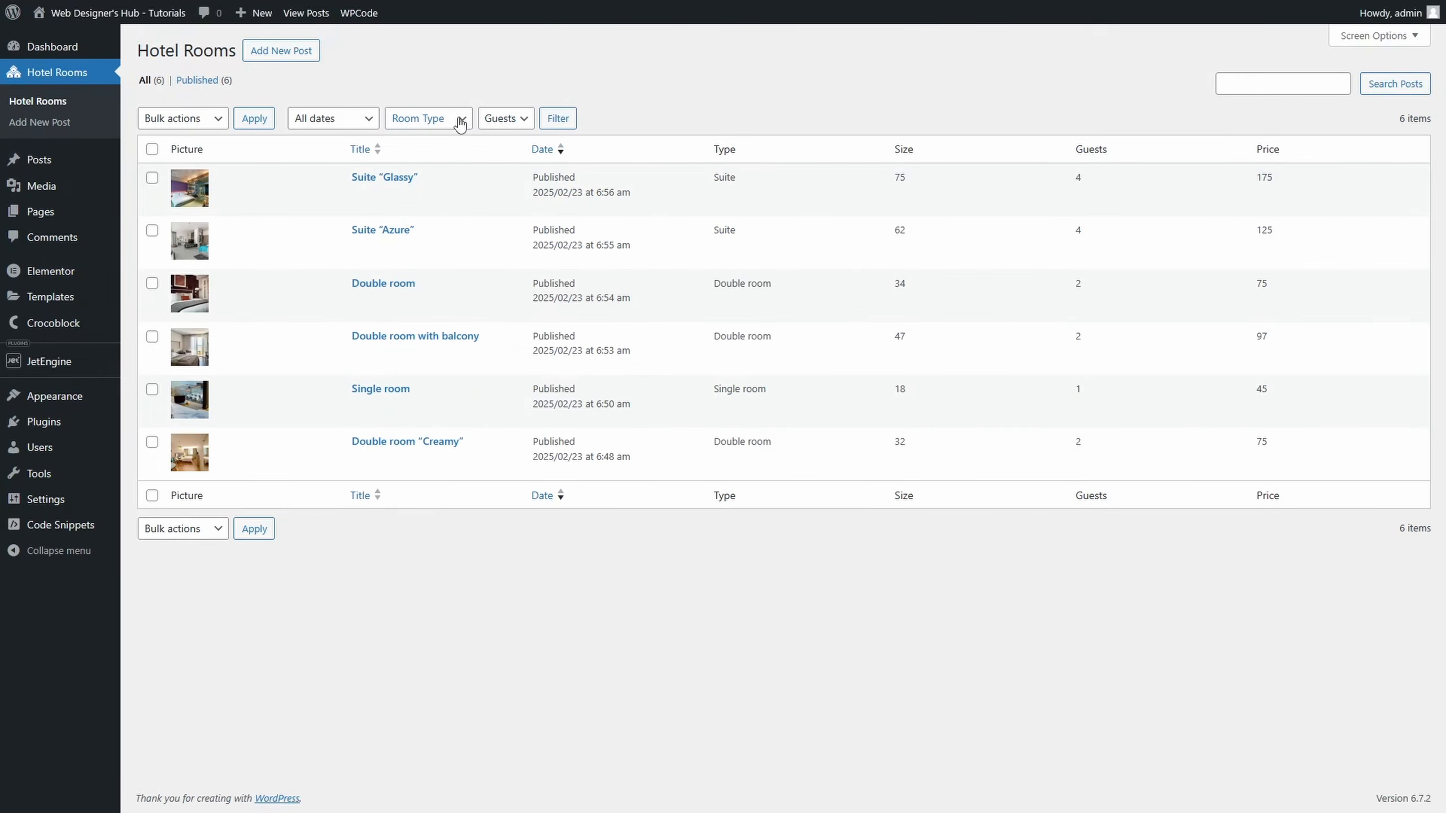
Filter the hotel rooms list by the room type Double room
{"action": "left_click", "coordinate": [458, 118]}
{"action": "left_click", "coordinate": [427, 185]}
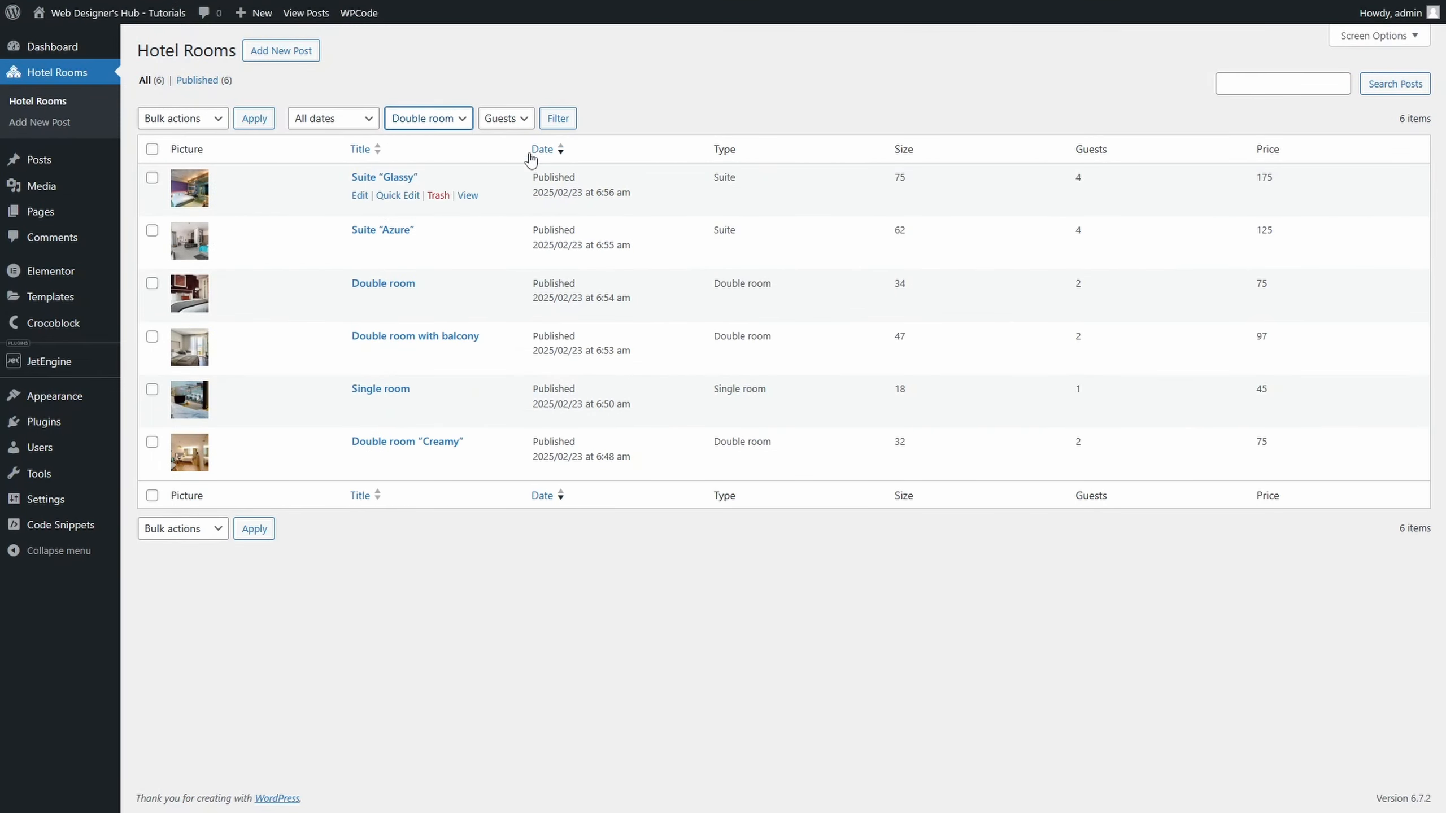
{"action": "left_click", "coordinate": [558, 118]}
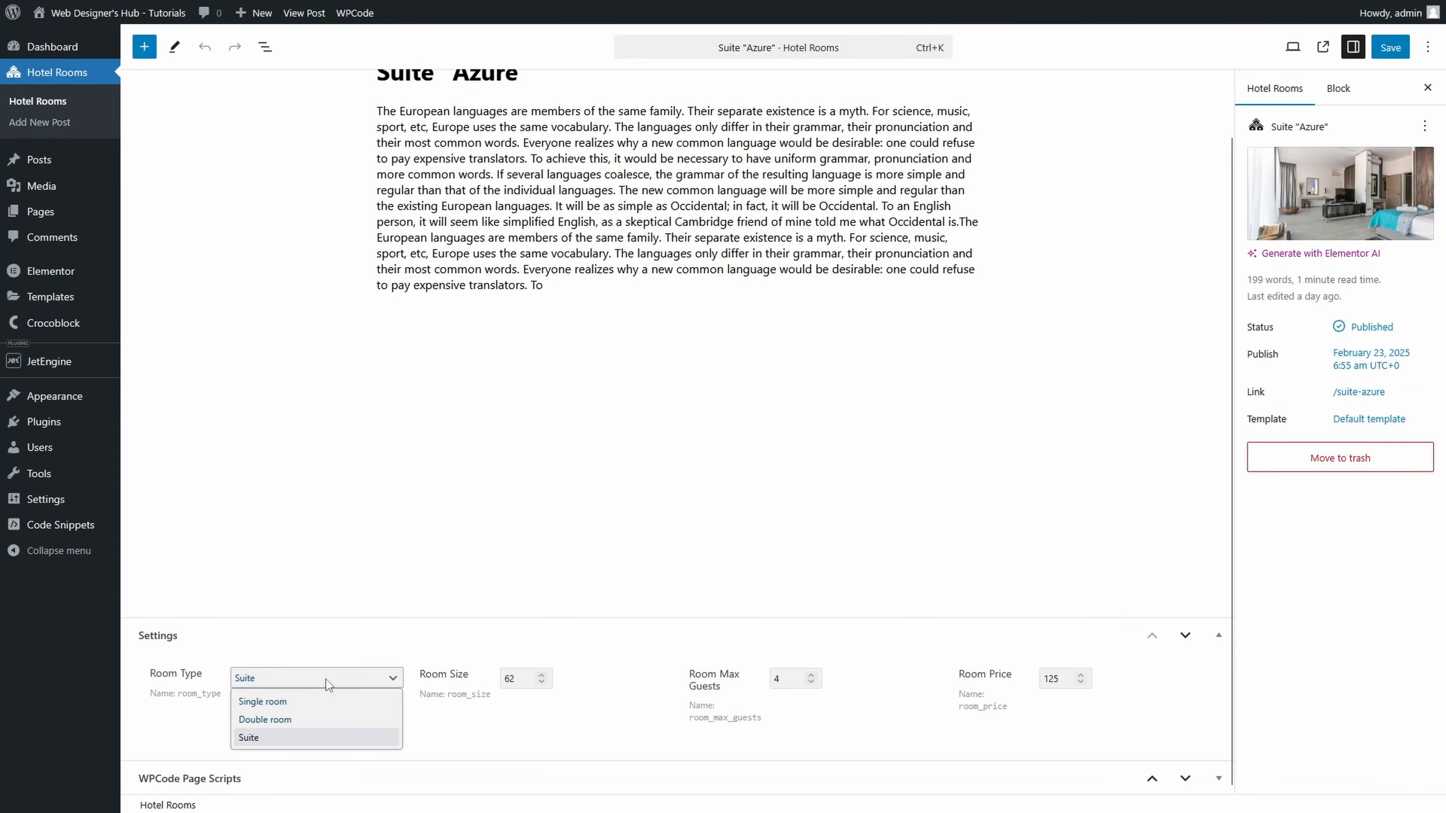
Switch the Suite "Azure" entry's room type to Single room and back to Suite
{"action": "left_click", "coordinate": [296, 703]}
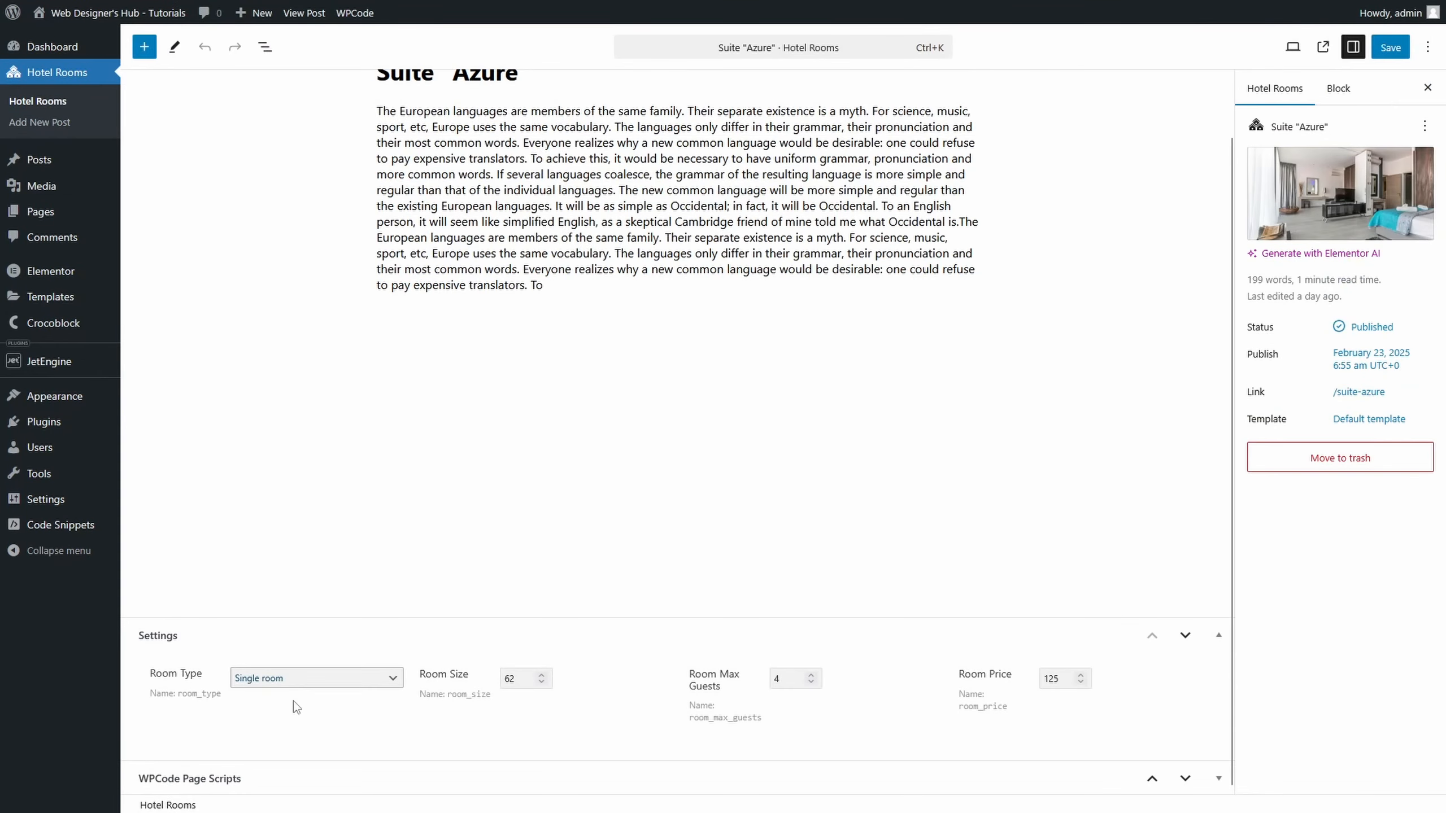
{"action": "left_click", "coordinate": [323, 680]}
{"action": "left_click", "coordinate": [261, 738]}
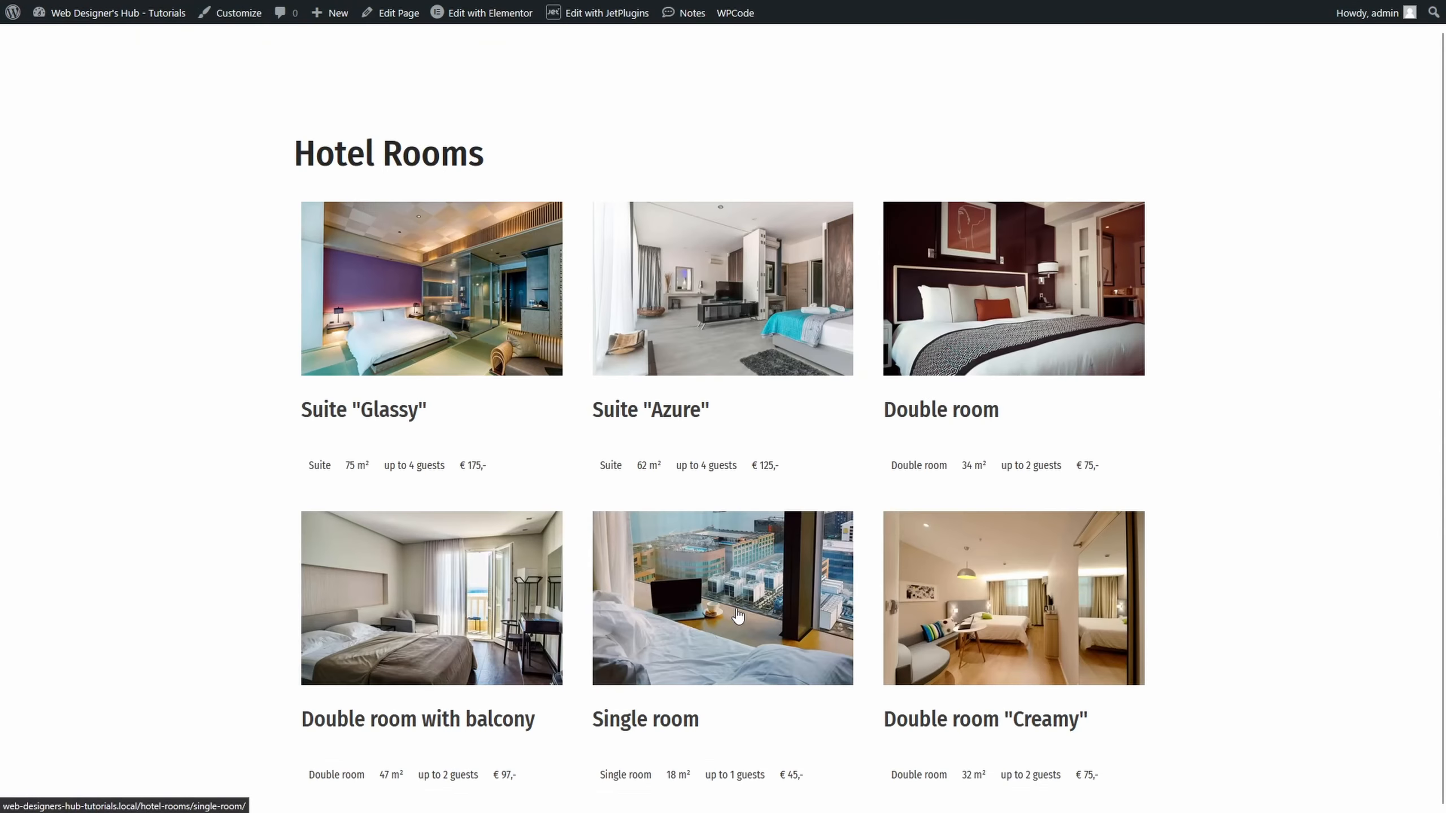
Open the Single room page on the website and browse the carousel of other rooms in the hotel
{"action": "left_click", "coordinate": [737, 615]}
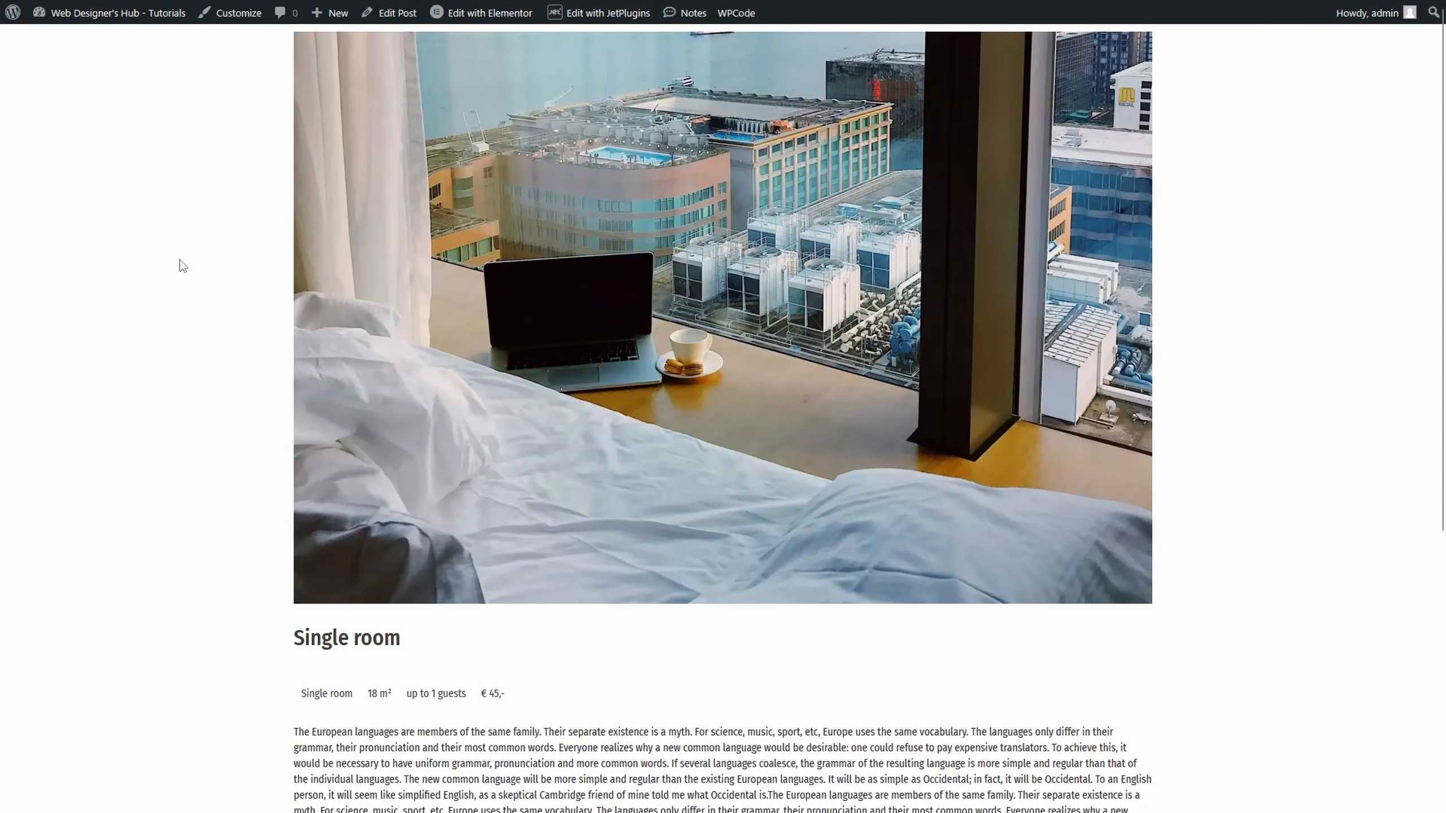
{"action": "scroll", "coordinate": [183, 266], "scroll_direction": "down", "scroll_amount": 7}
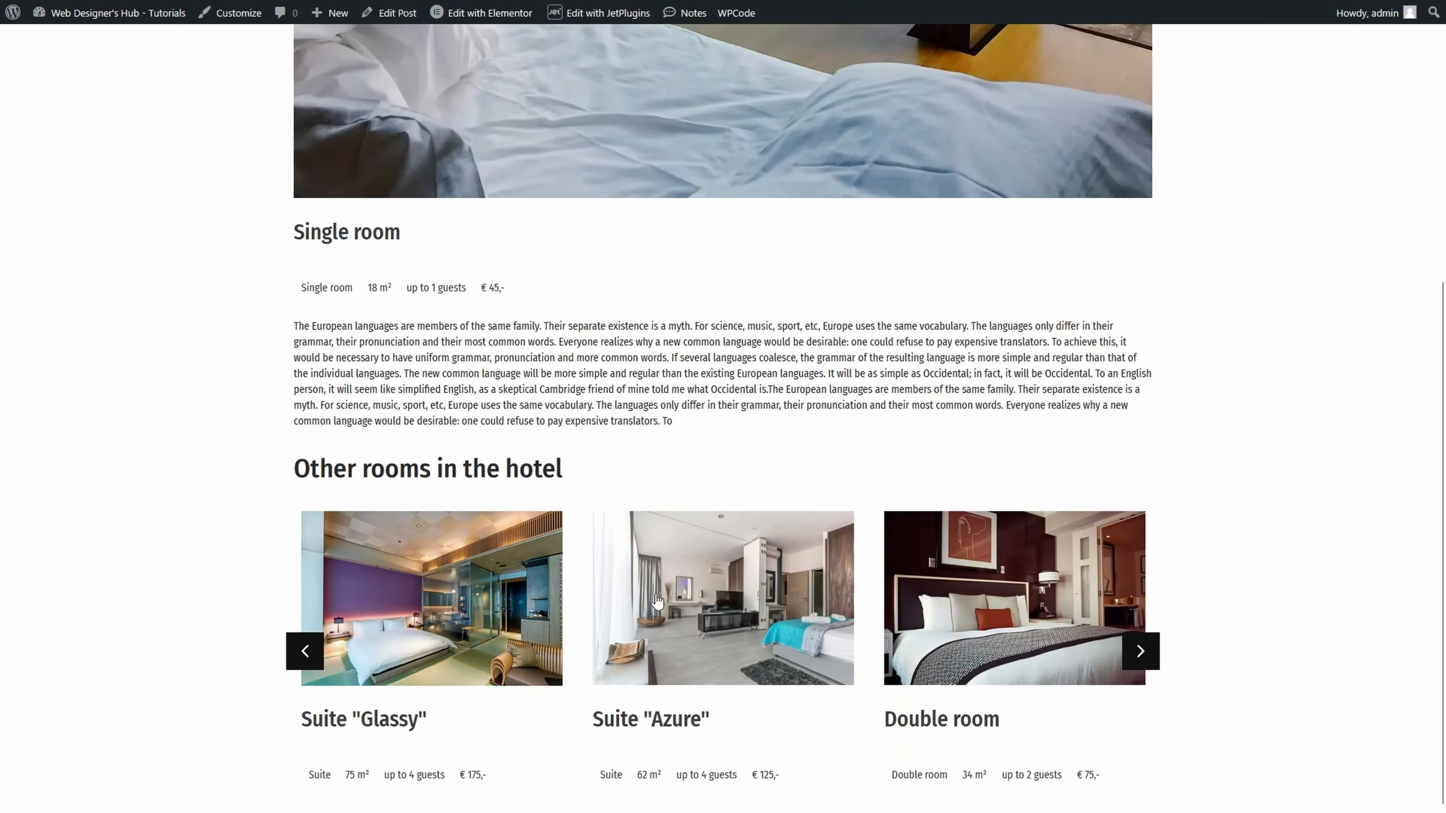
{"action": "left_click_drag", "start_coordinate": [941, 637], "coordinate": [426, 610]}
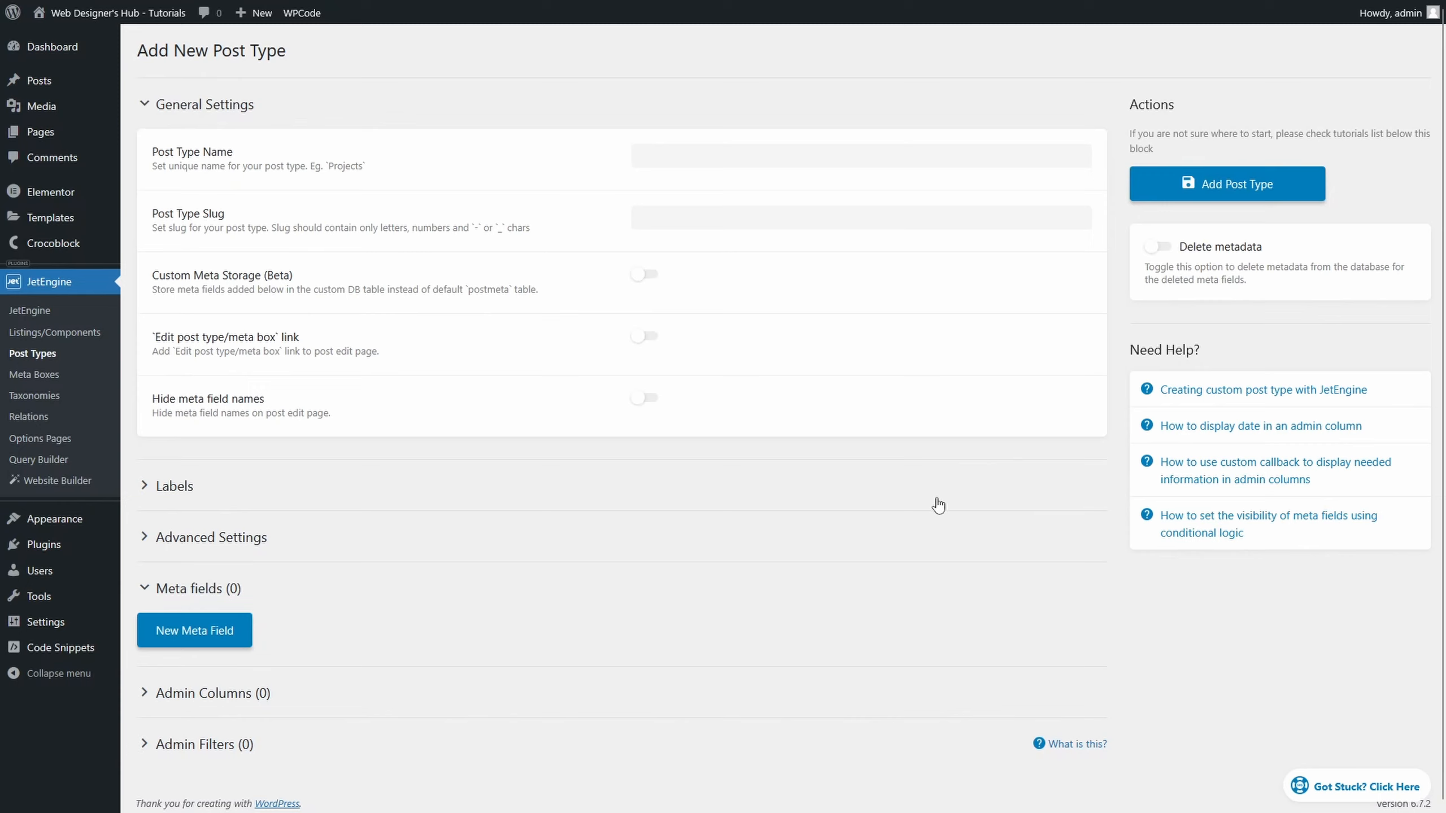
Create a custom post type named Hotel Rooms with the slug hotel-rooms
{"action": "left_click", "coordinate": [734, 148]}
{"action": "type", "text": "H"}
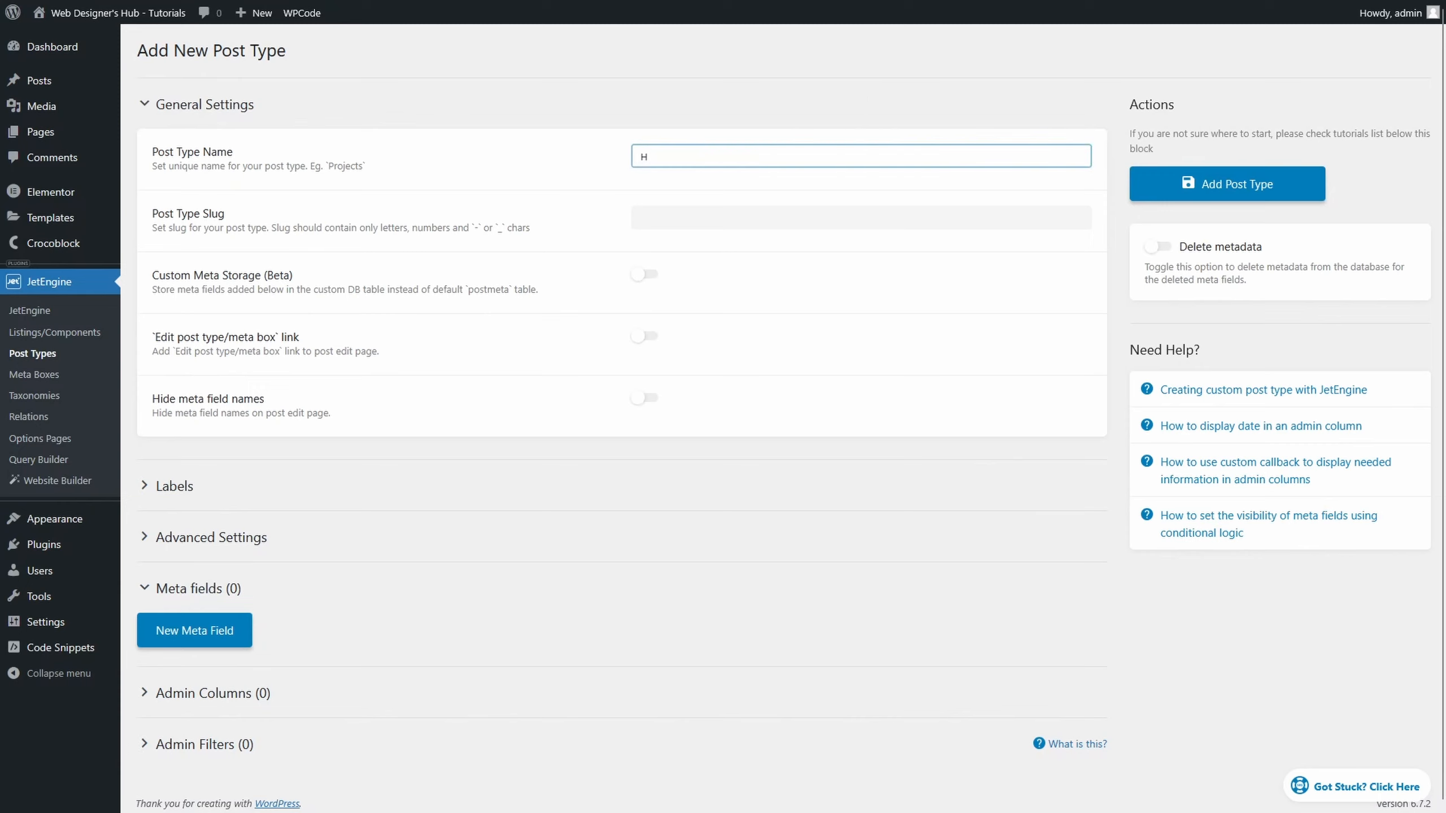
{"action": "type", "text": "otel Rooms"}
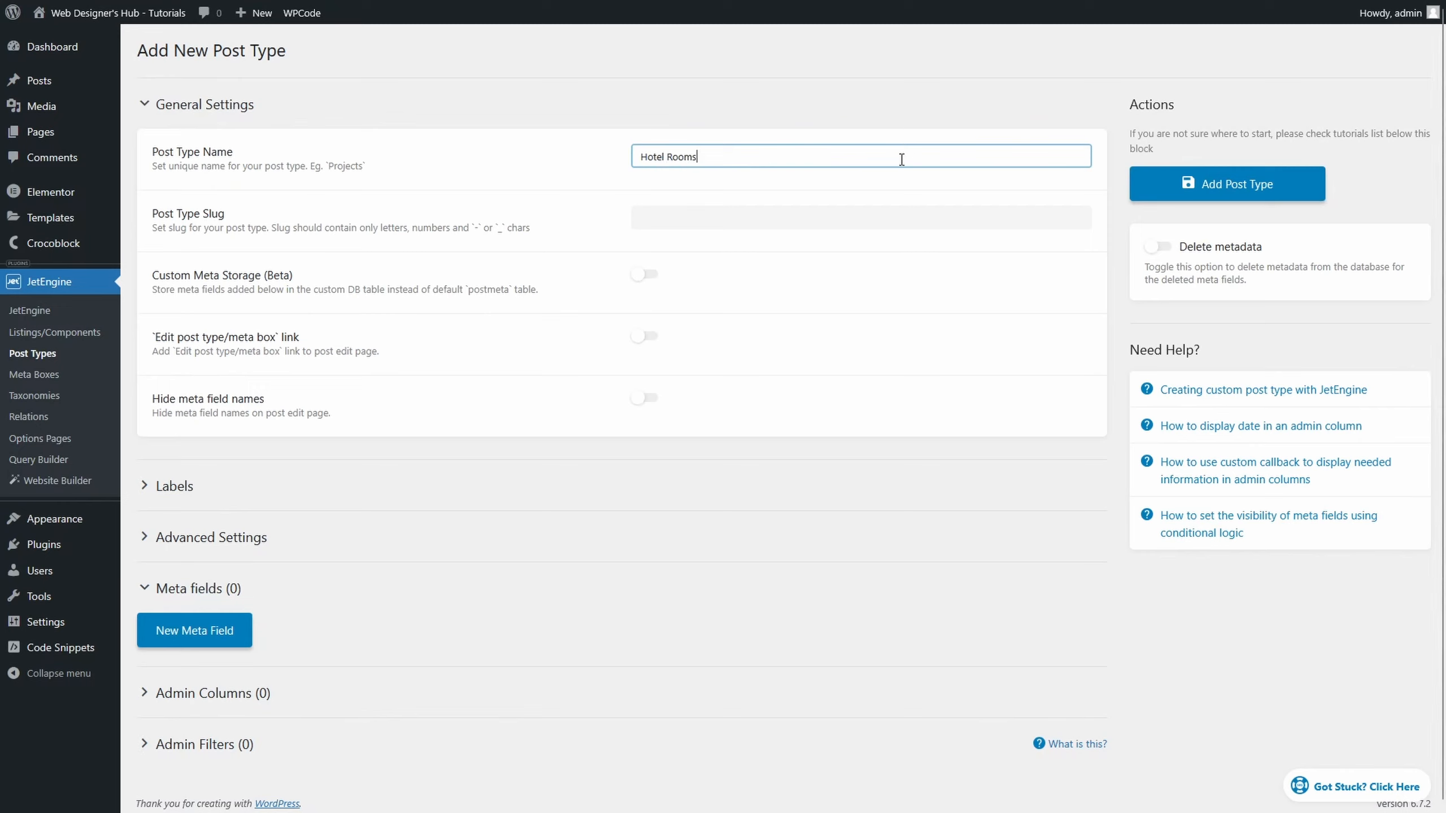
{"action": "left_click", "coordinate": [877, 226]}
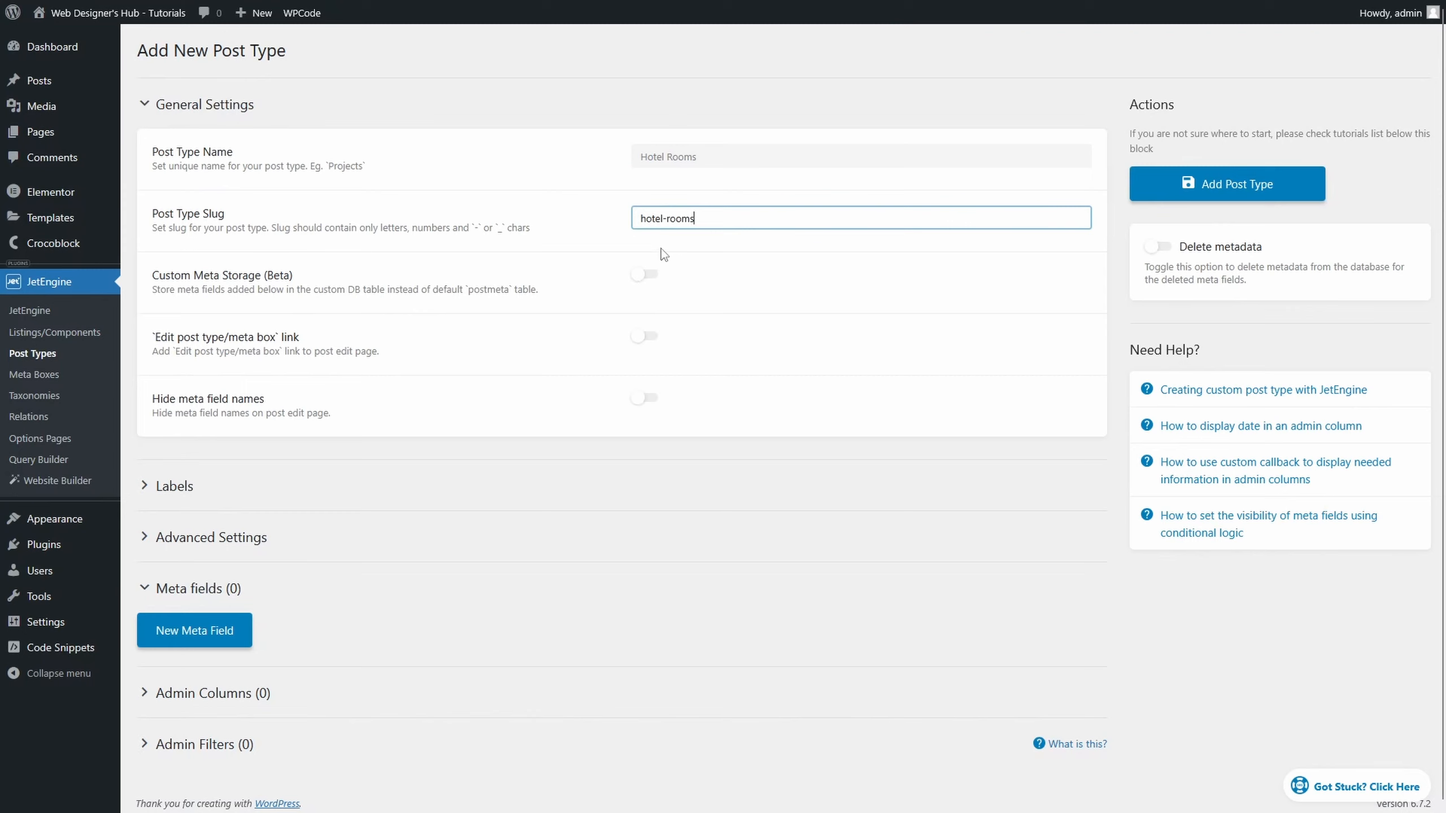
{"action": "left_click", "coordinate": [1226, 184]}
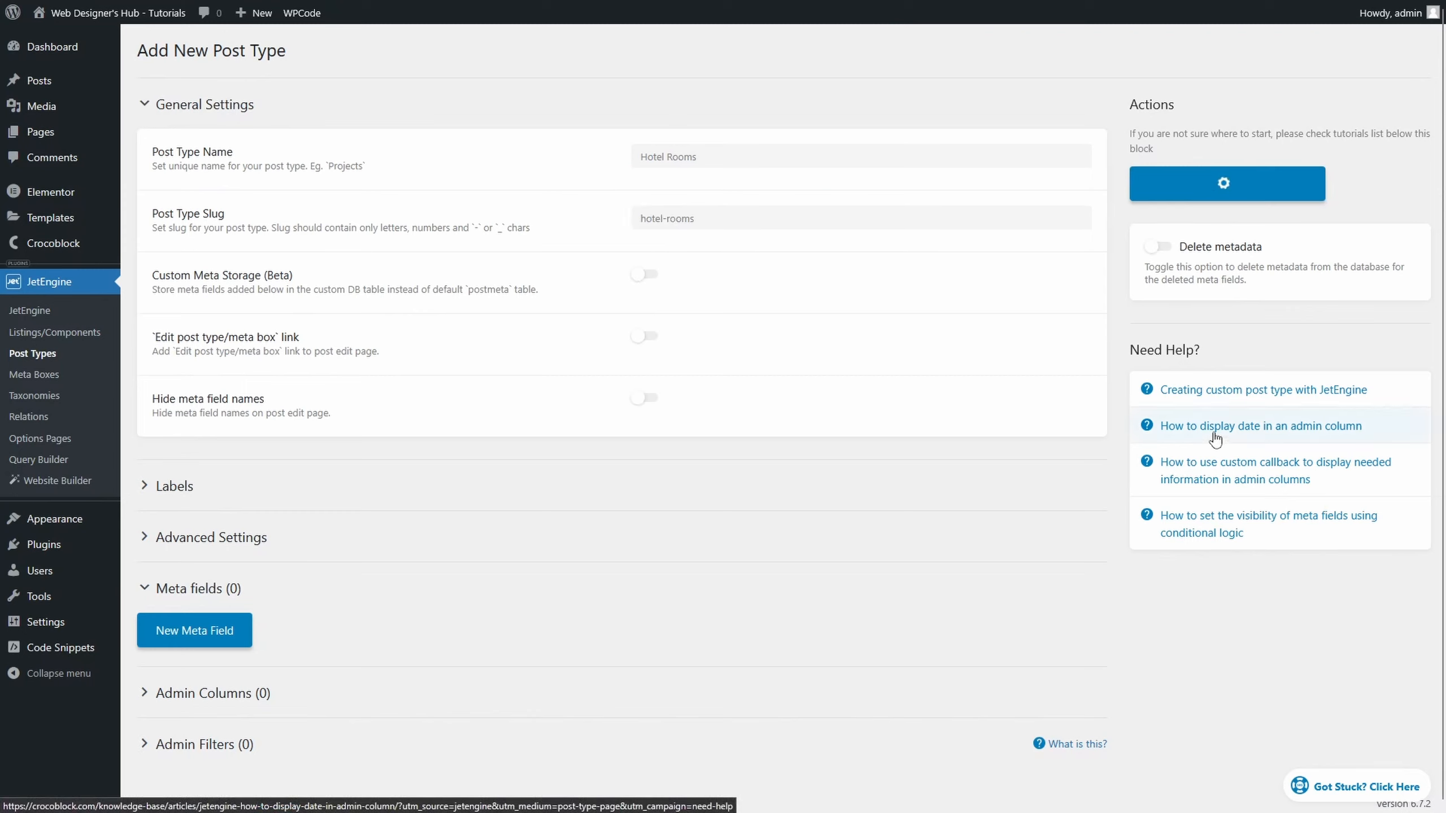
{"action": "mouse_move", "coordinate": [53, 535]}
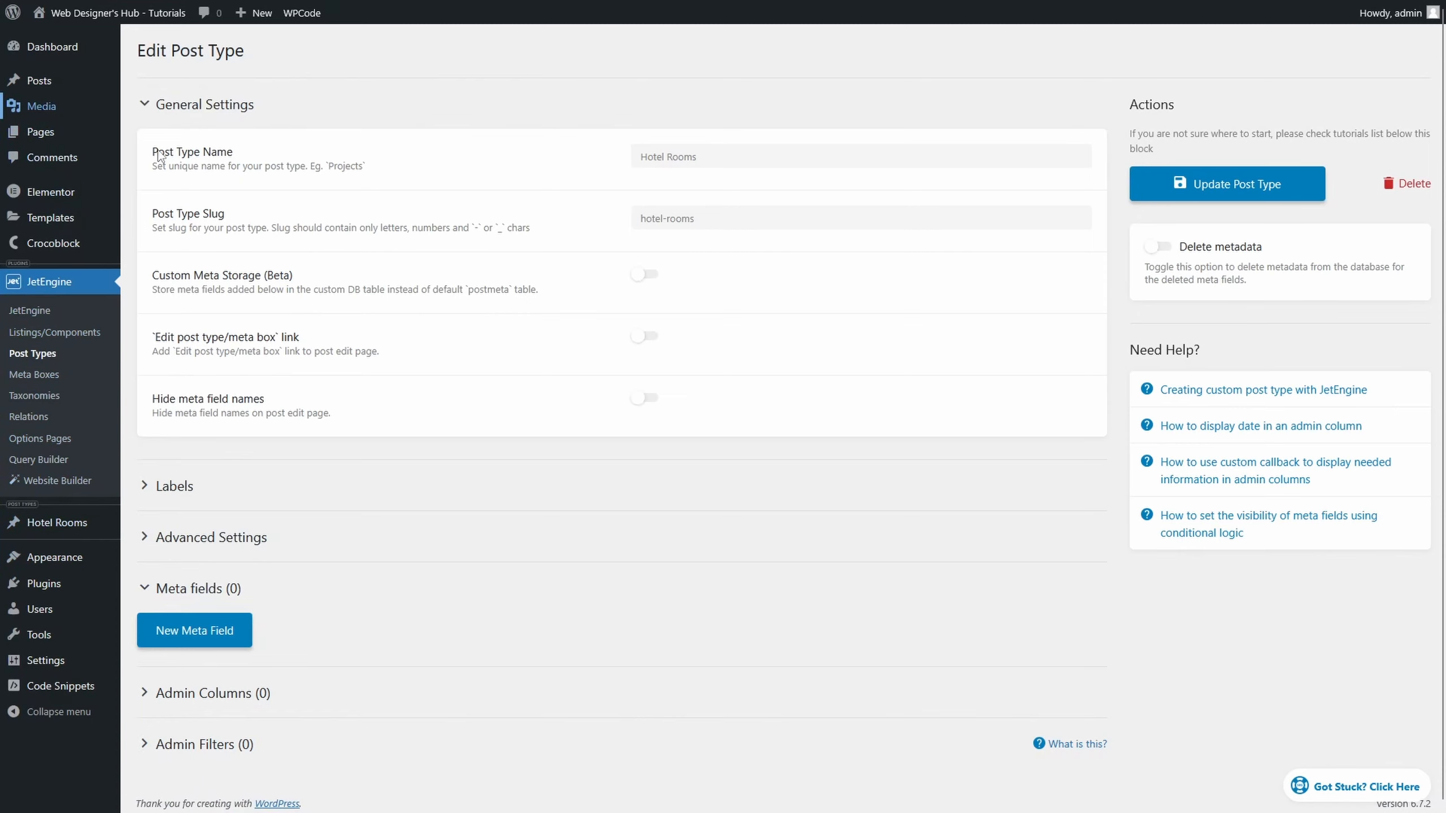
Set the Hotel Rooms post type's menu position to Dashboard in its advanced settings
{"action": "left_click", "coordinate": [253, 547]}
{"action": "scroll", "coordinate": [707, 319], "scroll_direction": "down", "scroll_amount": 15}
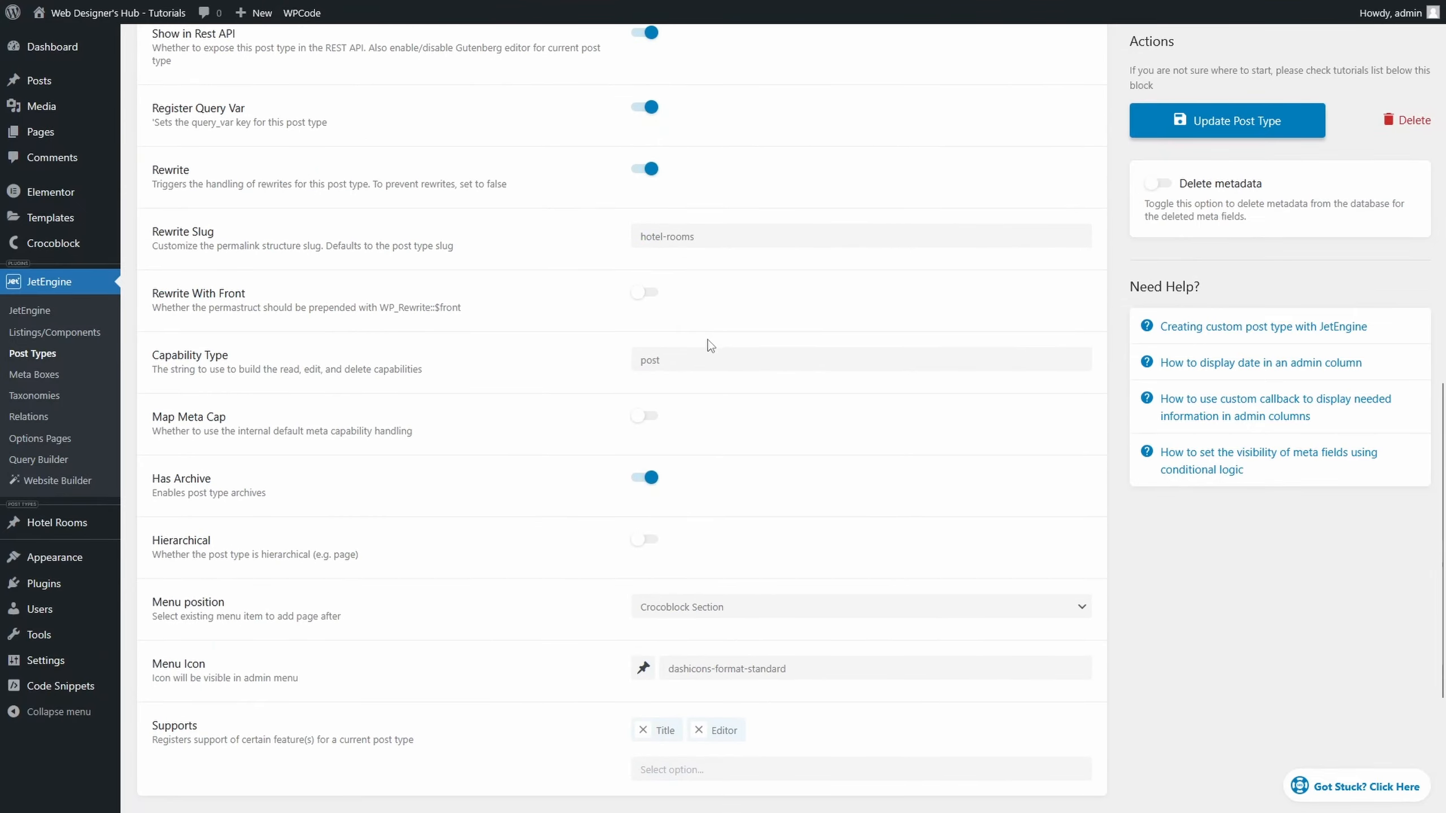
{"action": "scroll", "coordinate": [566, 383], "scroll_direction": "down", "scroll_amount": 4}
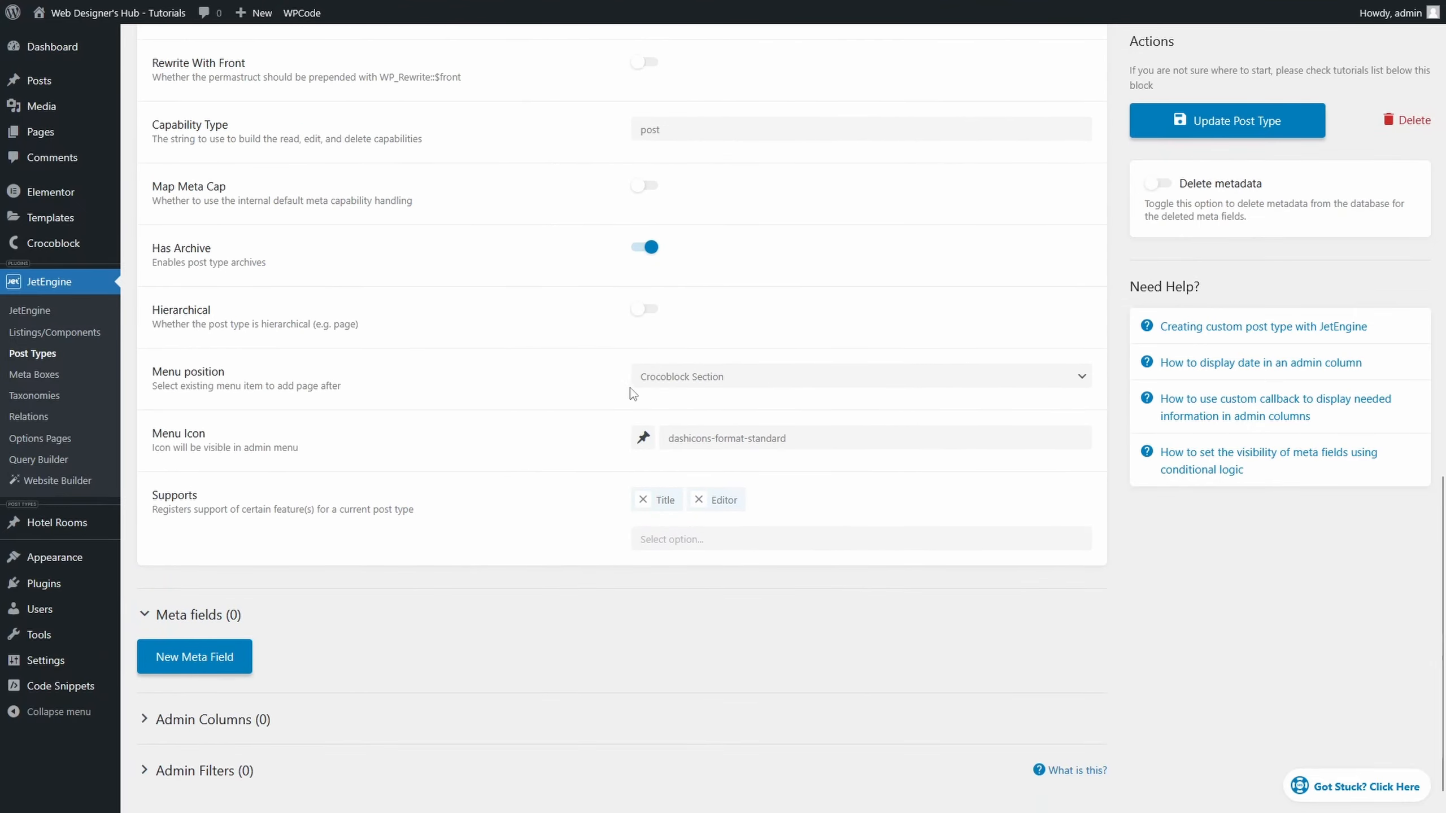
{"action": "left_click", "coordinate": [731, 379]}
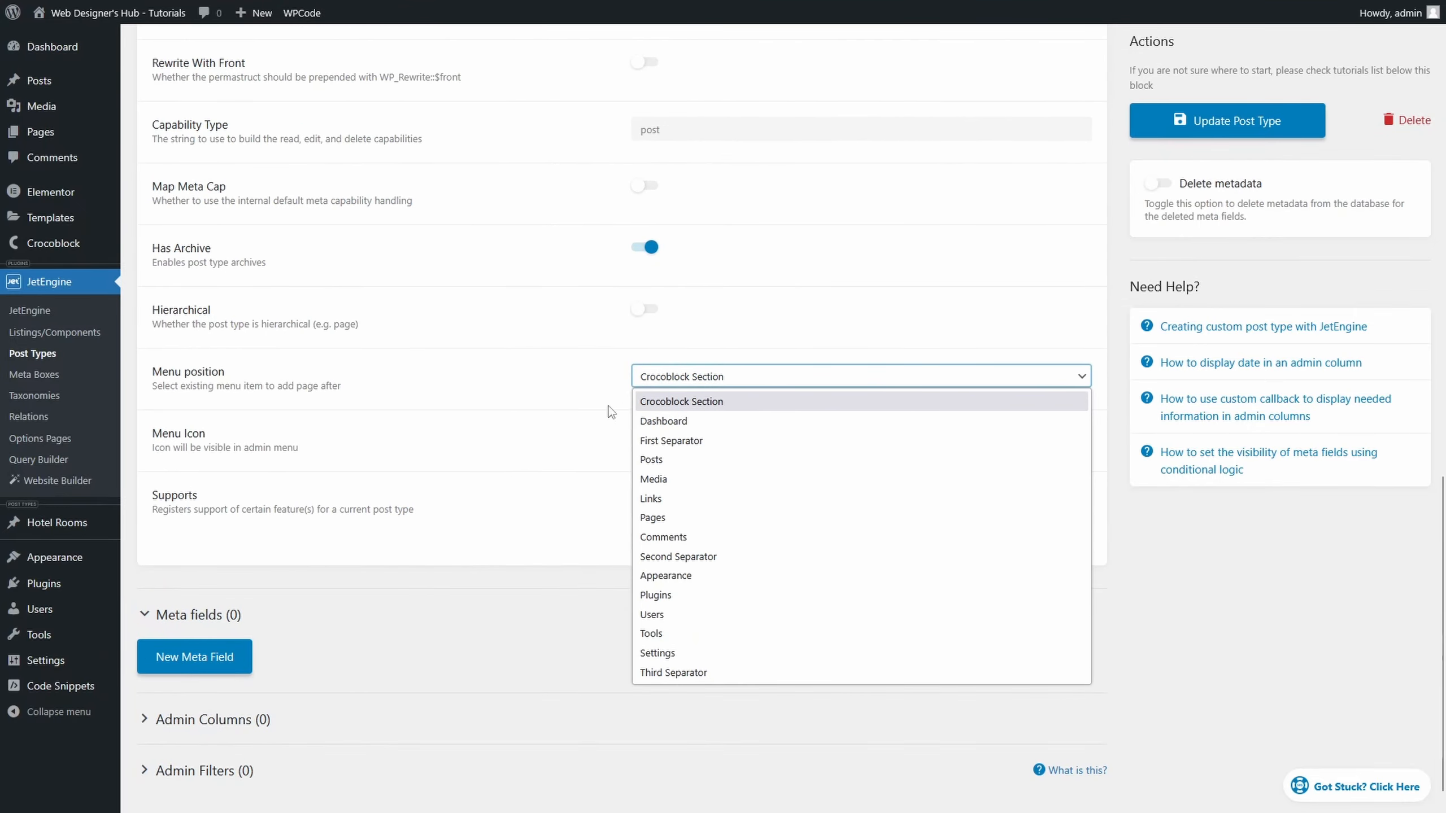
{"action": "left_click", "coordinate": [709, 421]}
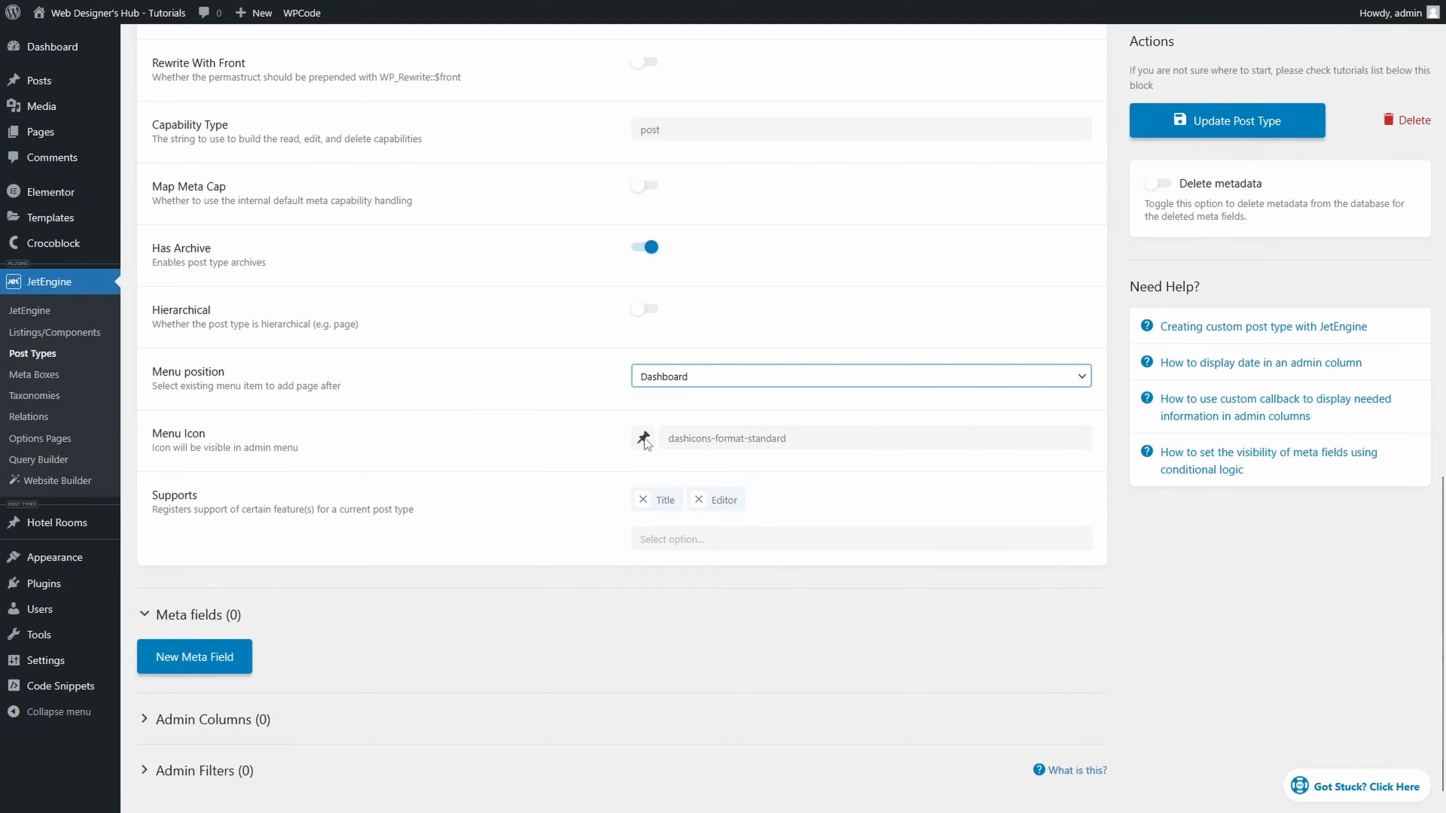
Set the post type's menu icon to dashicons-admin-multisite and save the update
{"action": "left_click", "coordinate": [644, 438]}
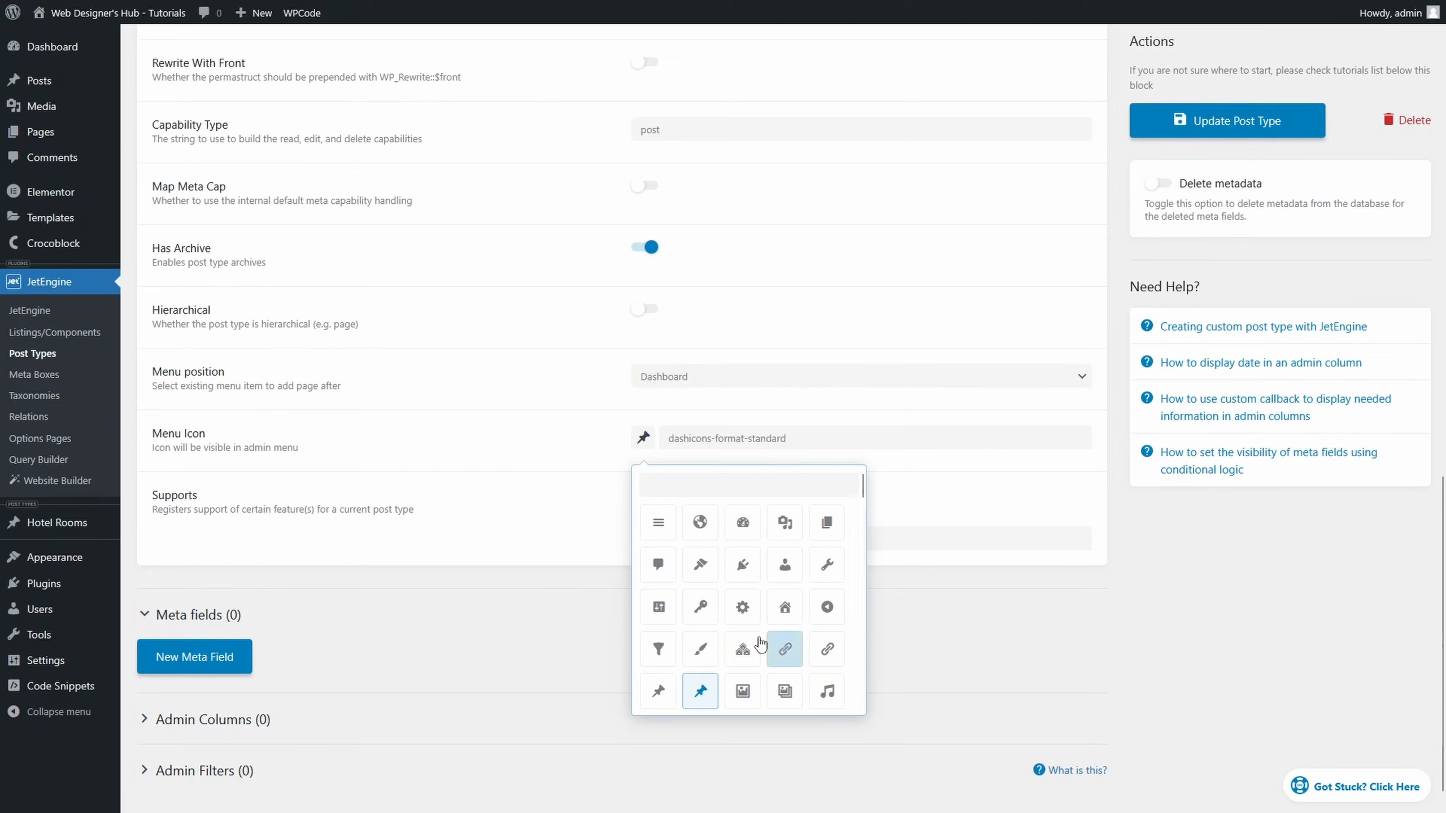
{"action": "left_click", "coordinate": [748, 655]}
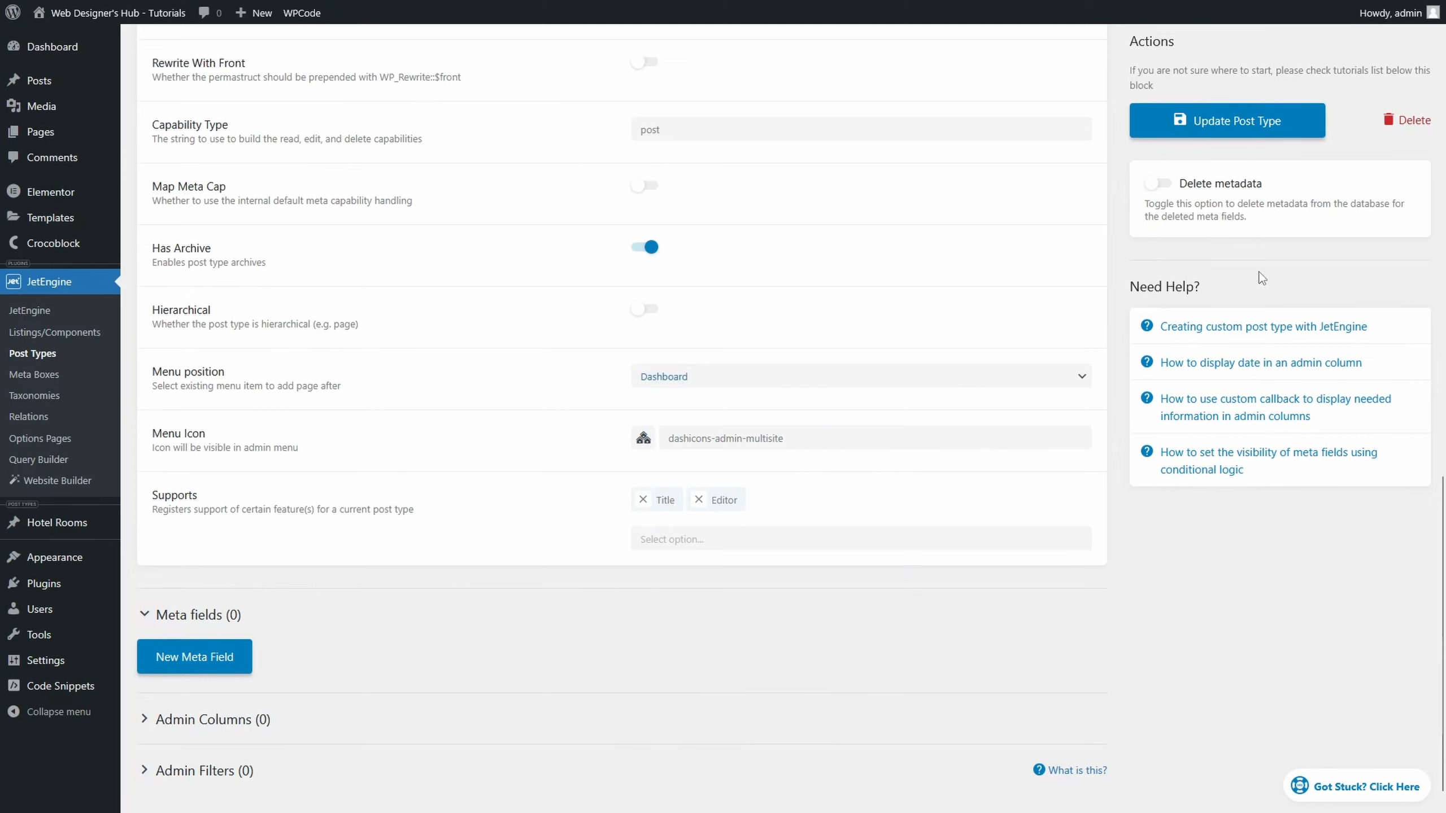
{"action": "left_click", "coordinate": [1237, 121]}
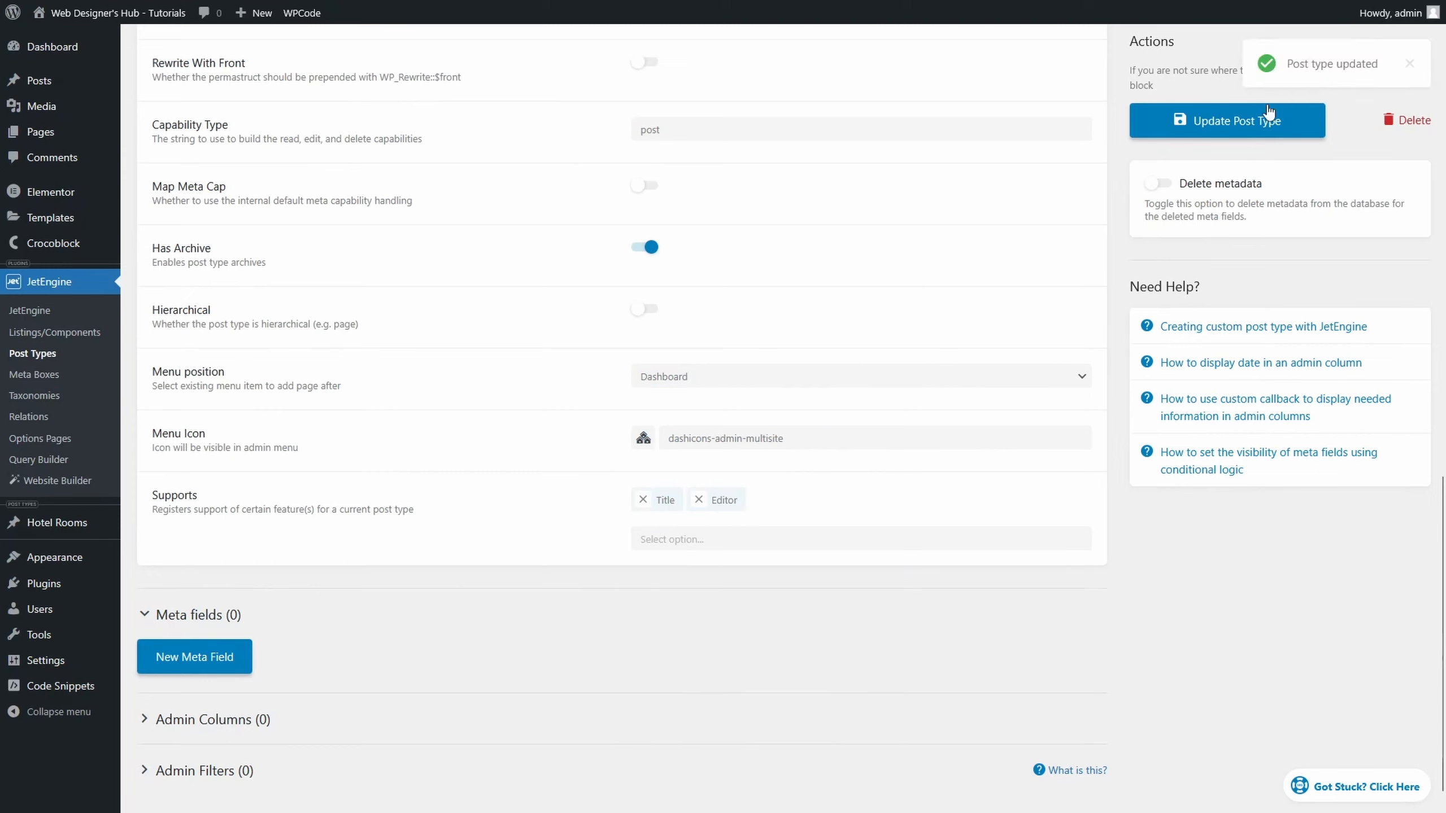
{"action": "scroll", "coordinate": [83, 362], "scroll_direction": "up", "scroll_amount": 5}
{"action": "scroll", "coordinate": [83, 362], "scroll_direction": "up", "scroll_amount": 1}
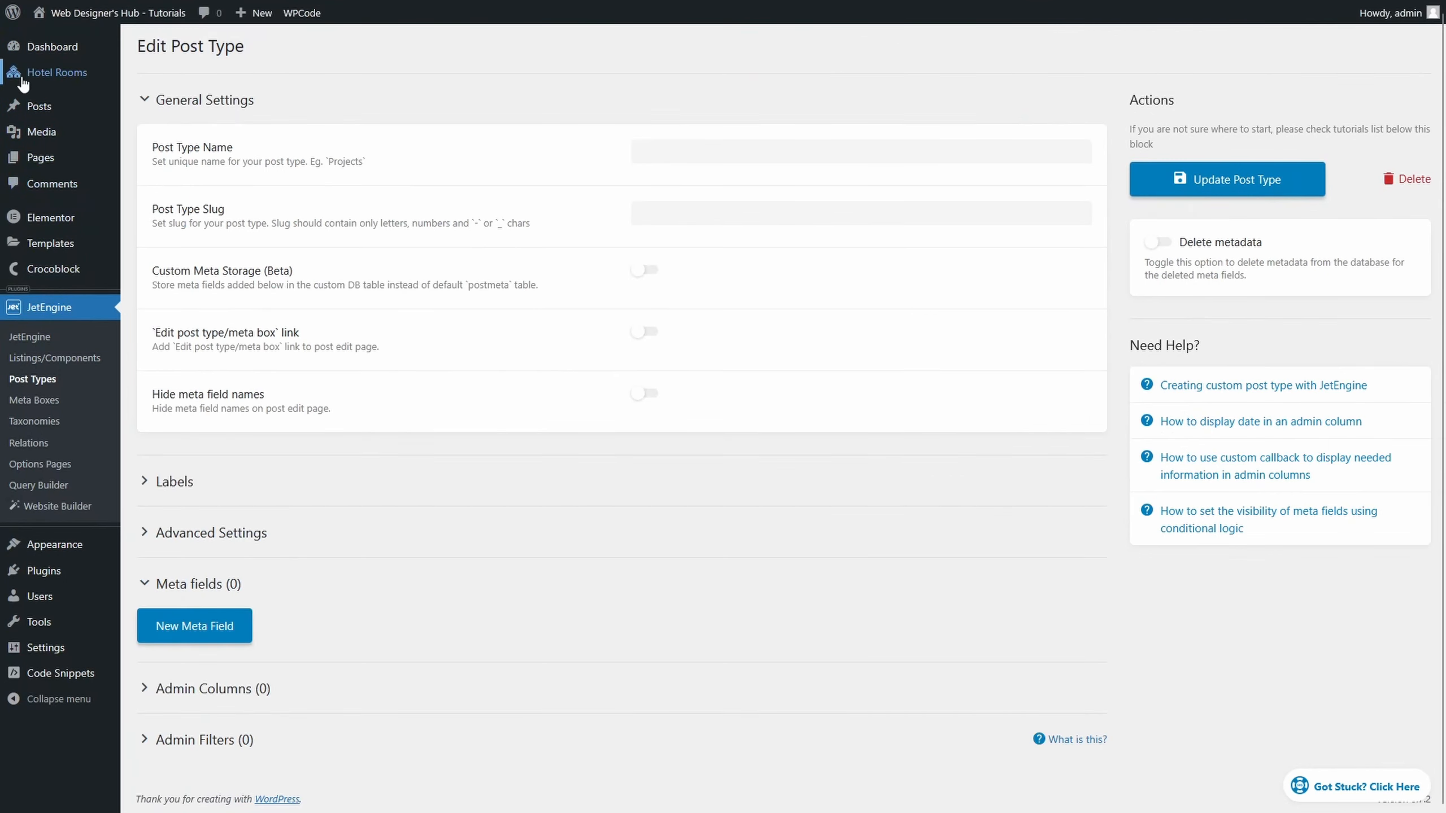
{"action": "mouse_move", "coordinate": [71, 82]}
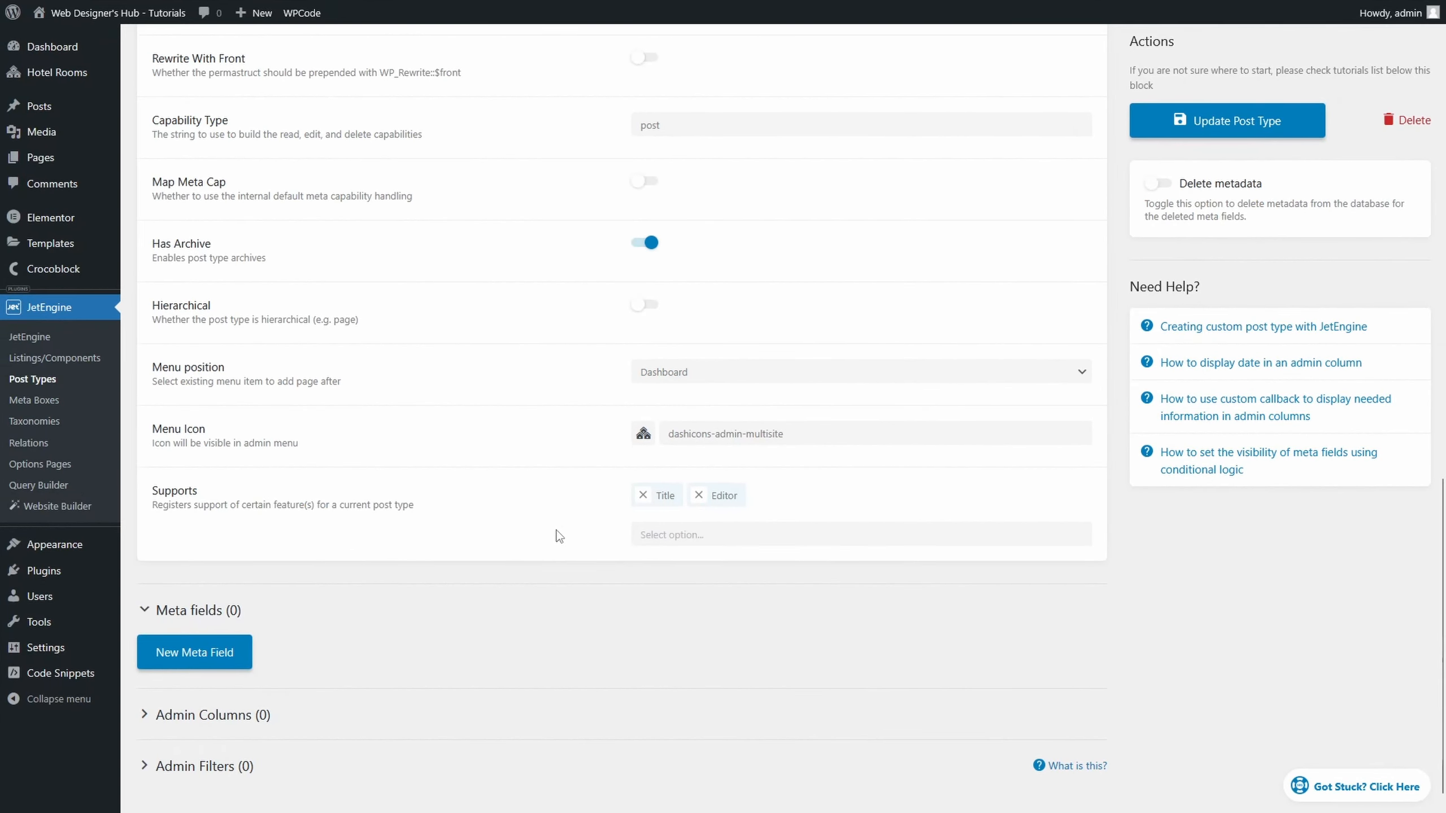
Add Thumbnail (Featured Image) and Revisions to the features the post type supports and save the update
{"action": "scroll", "coordinate": [560, 537], "scroll_direction": "down", "scroll_amount": 1}
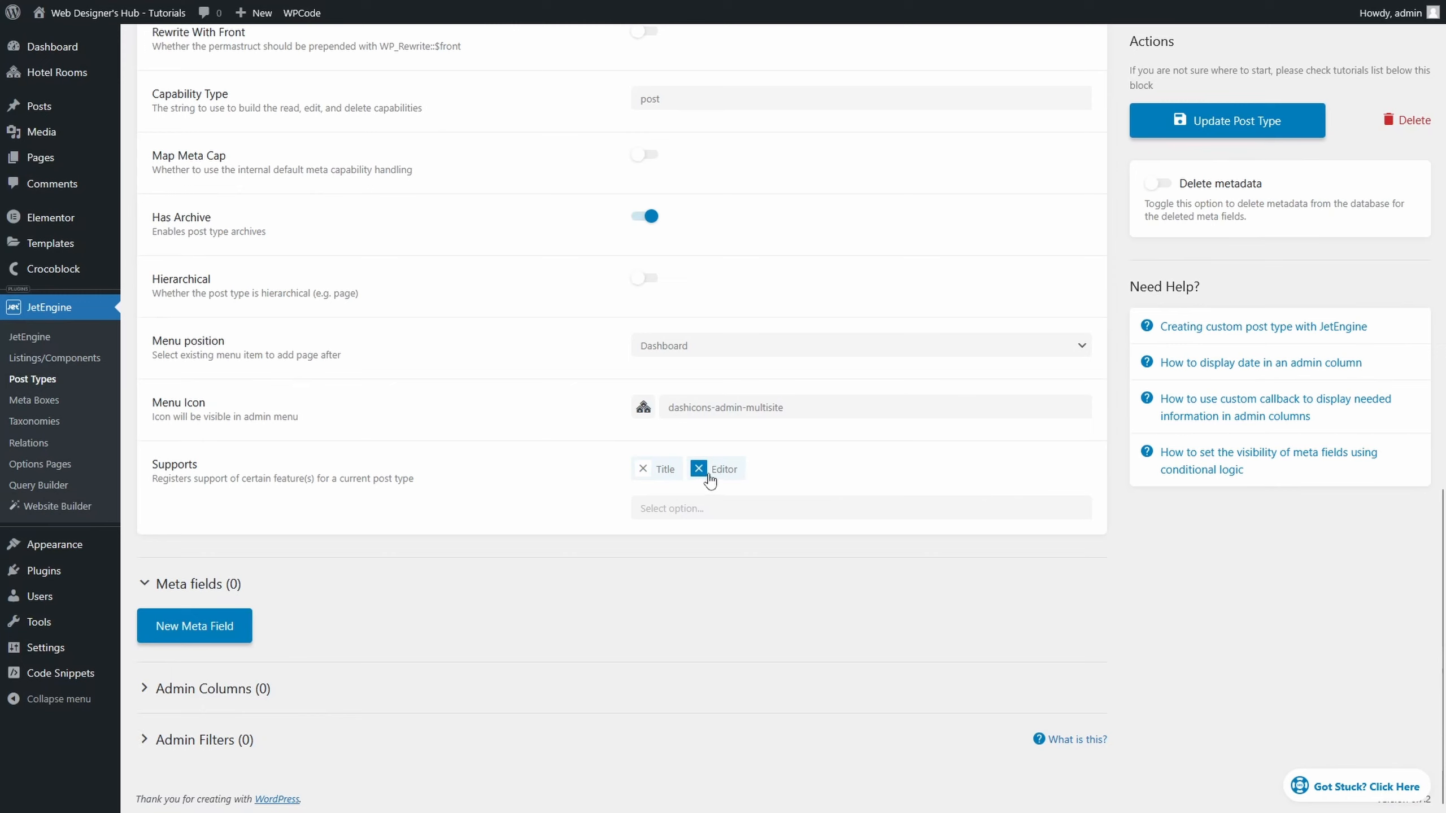
{"action": "left_click", "coordinate": [783, 509]}
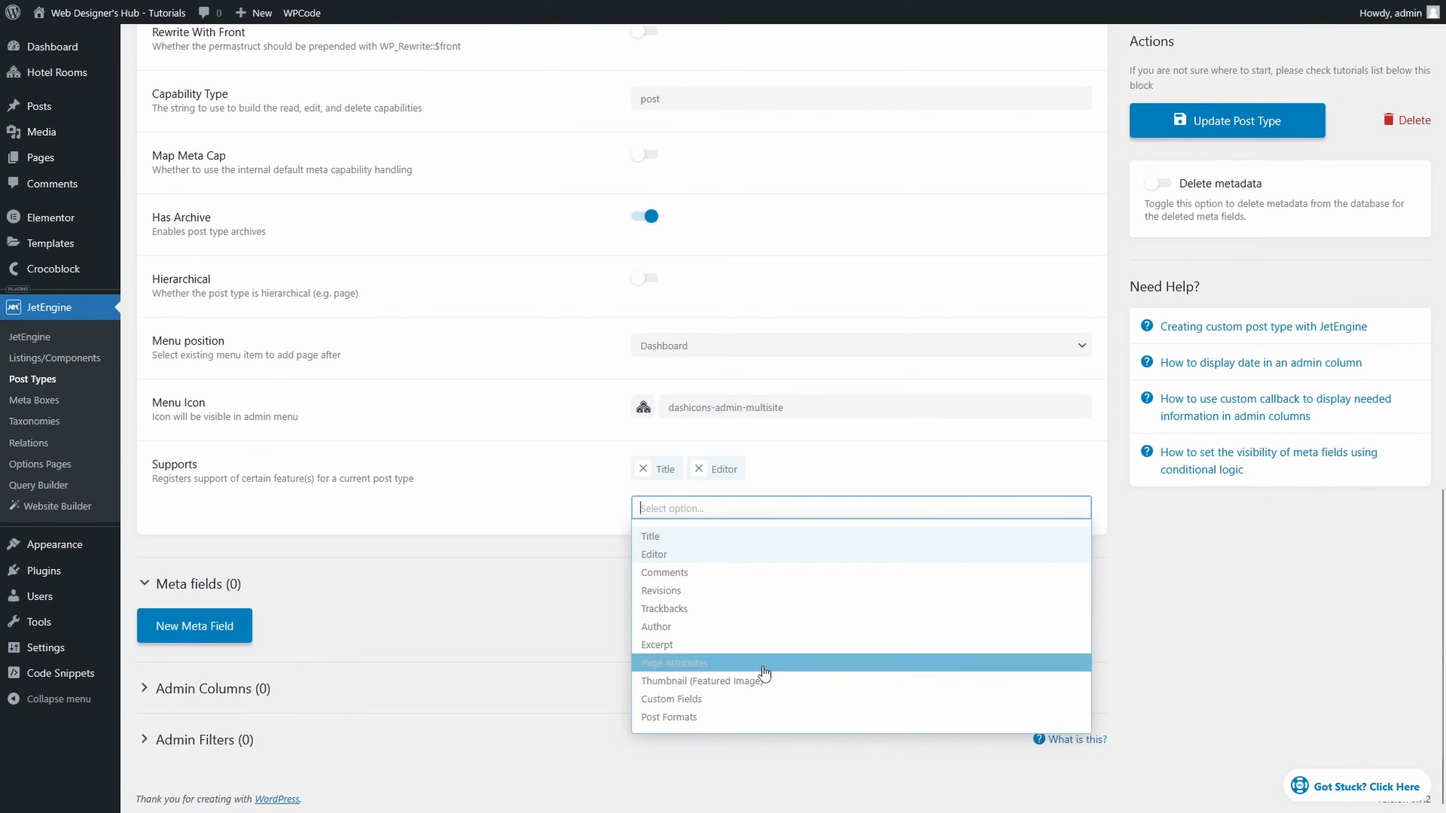
{"action": "left_click", "coordinate": [745, 683]}
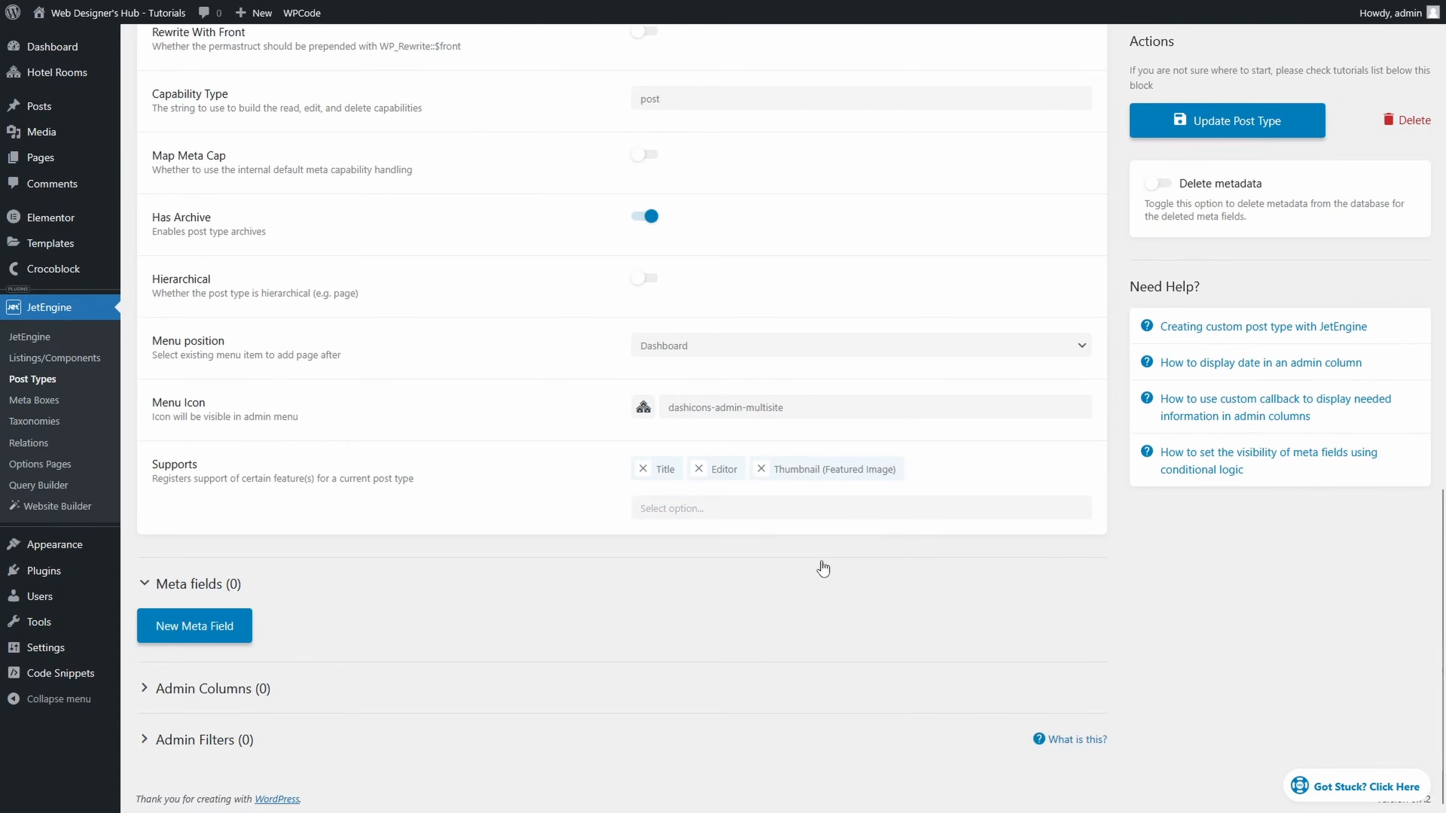
{"action": "left_click", "coordinate": [746, 507]}
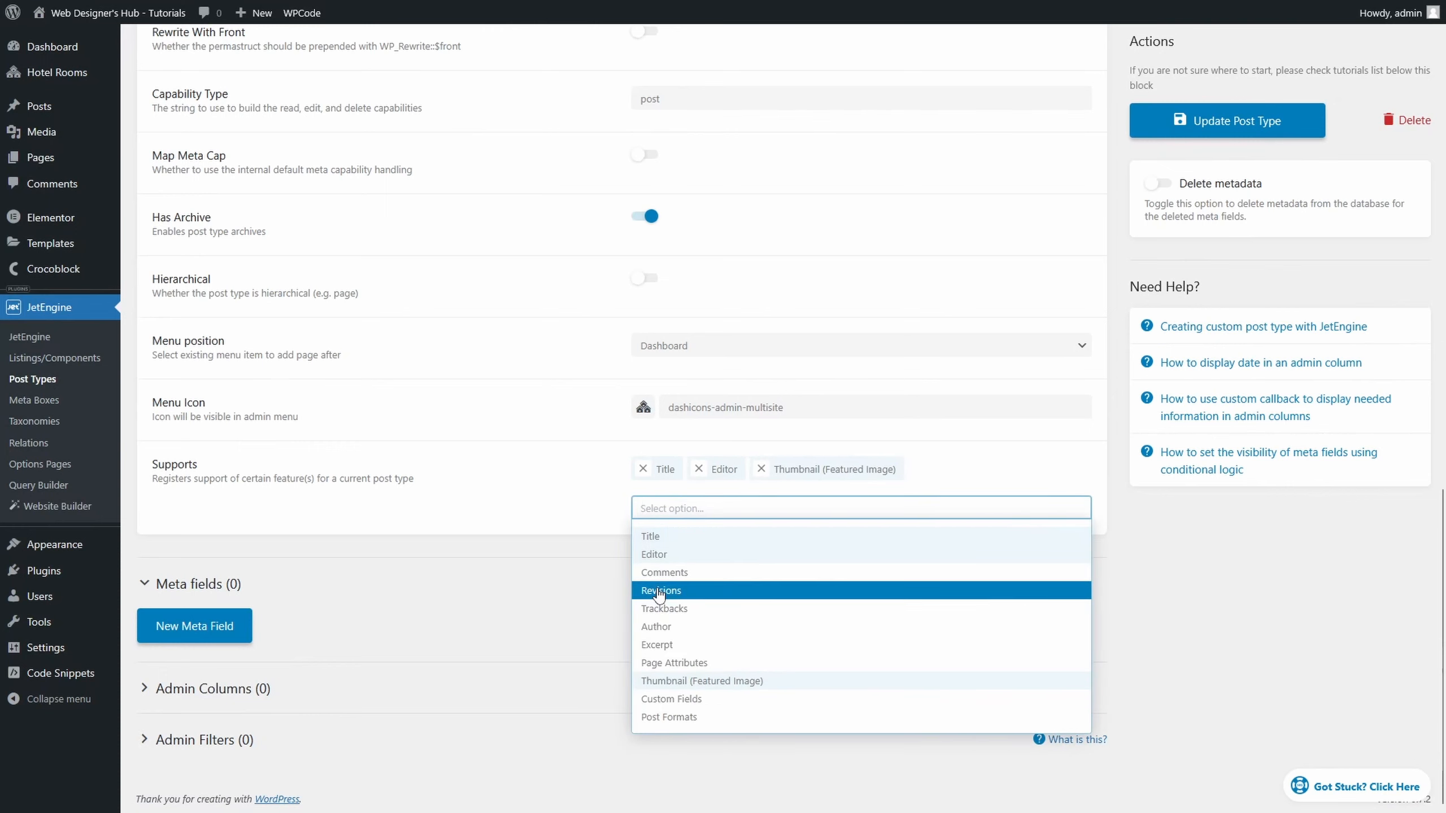
{"action": "left_click", "coordinate": [661, 592]}
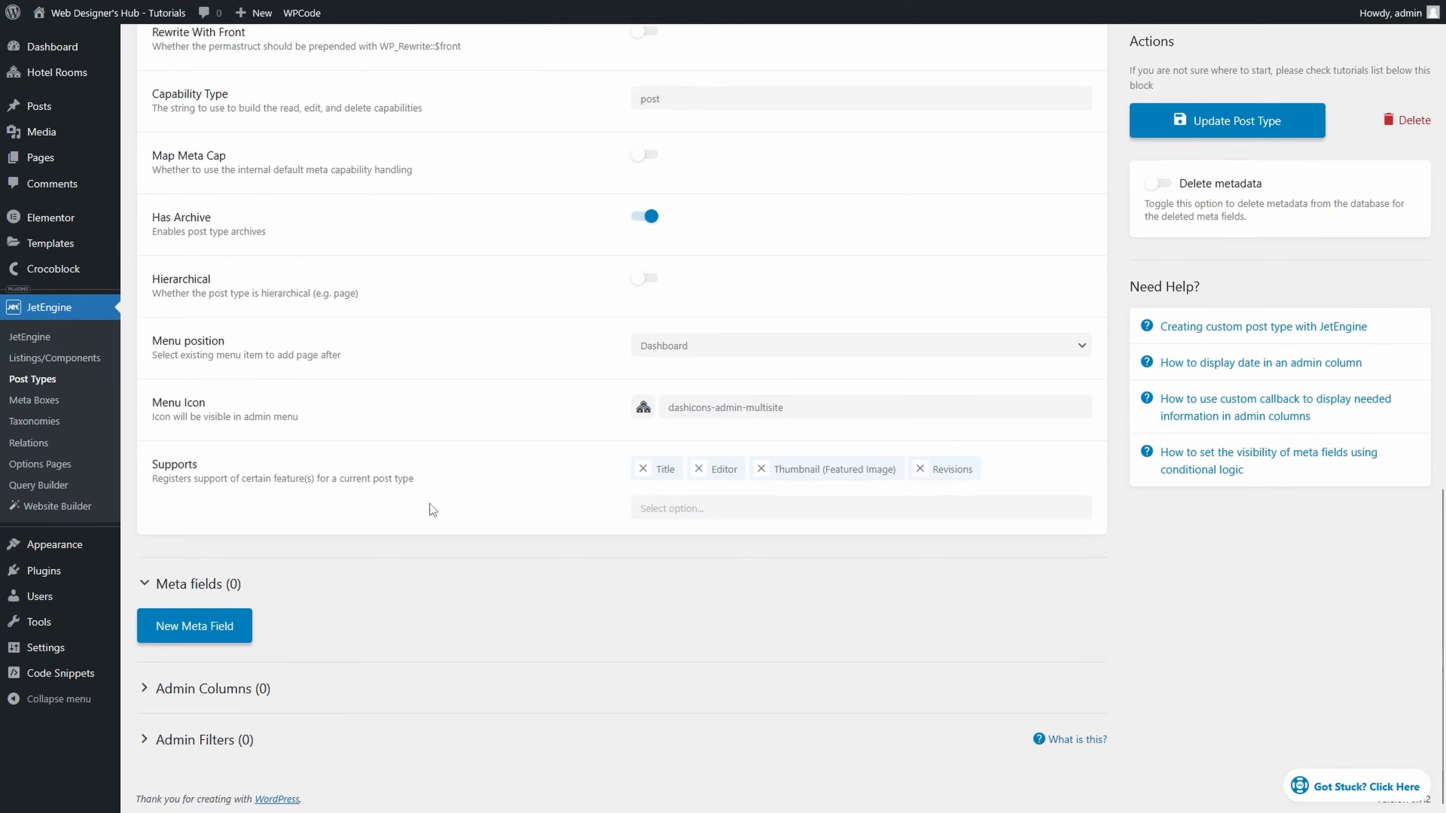
{"action": "left_click", "coordinate": [1300, 131]}
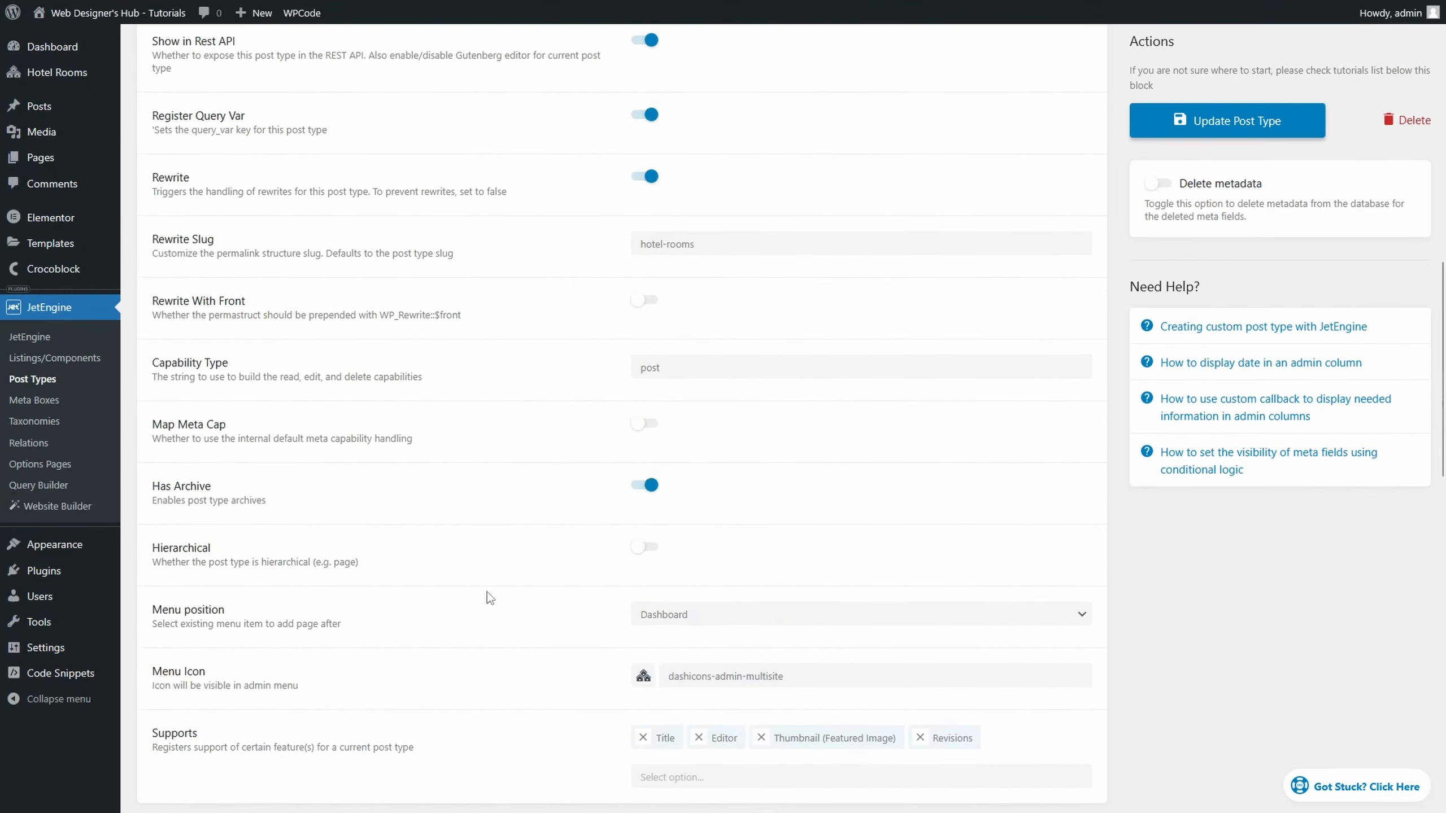
Add a new meta field to the post type and label it Room Type
{"action": "scroll", "coordinate": [436, 594], "scroll_direction": "up", "scroll_amount": 1}
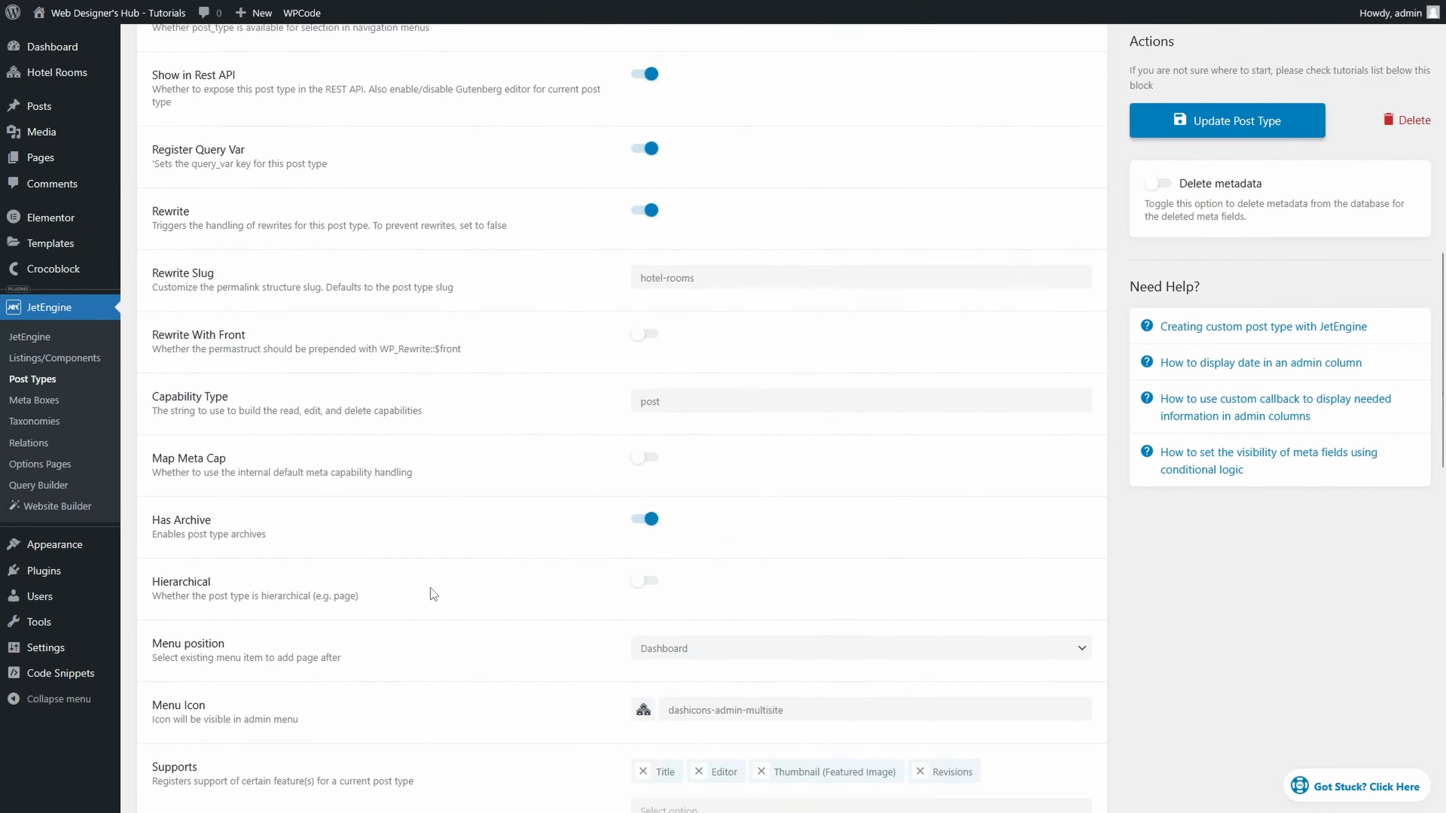
{"action": "scroll", "coordinate": [429, 587], "scroll_direction": "down", "scroll_amount": 10}
{"action": "scroll", "coordinate": [424, 581], "scroll_direction": "down", "scroll_amount": 4}
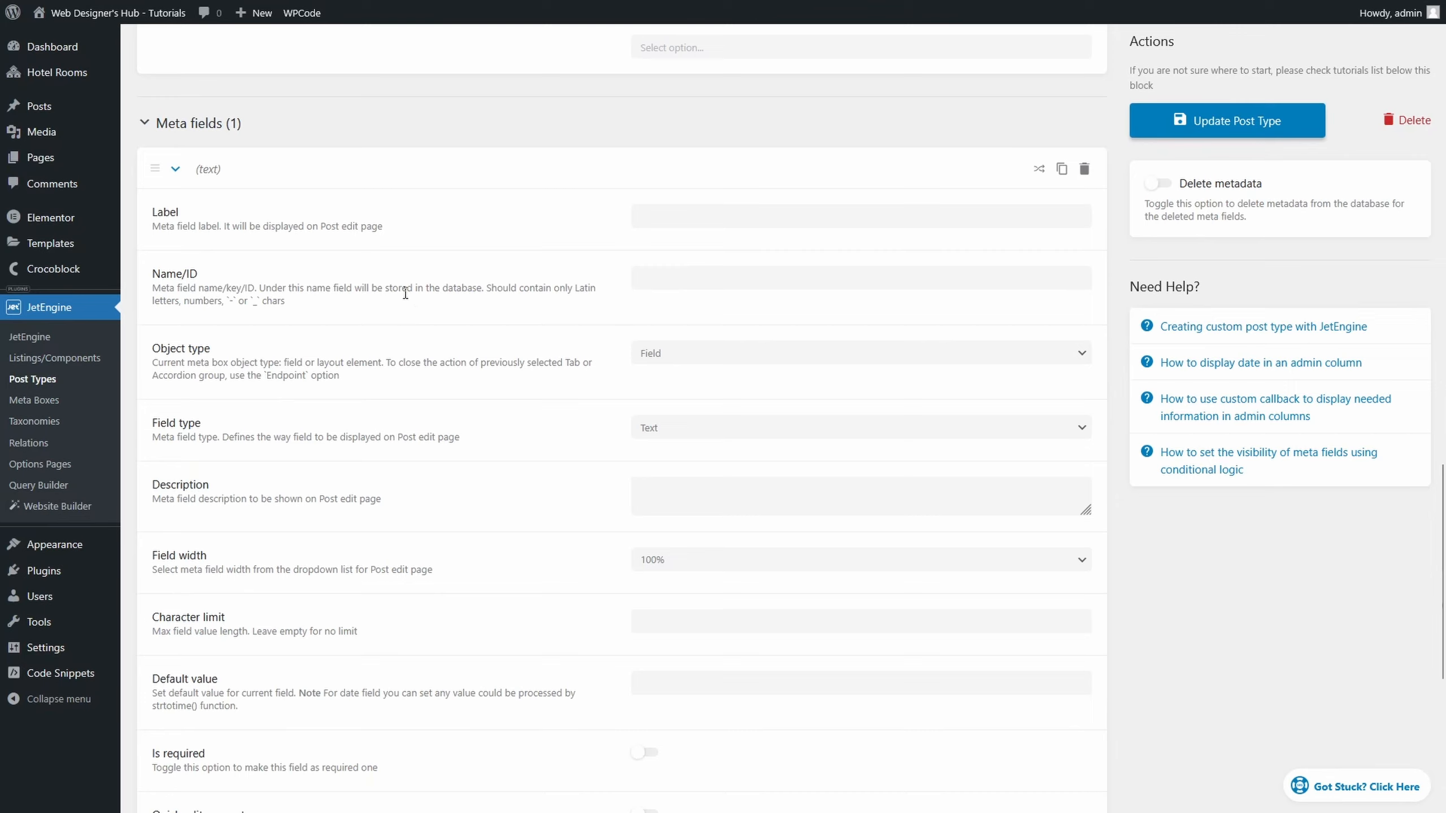
{"action": "scroll", "coordinate": [406, 293], "scroll_direction": "down", "scroll_amount": 1}
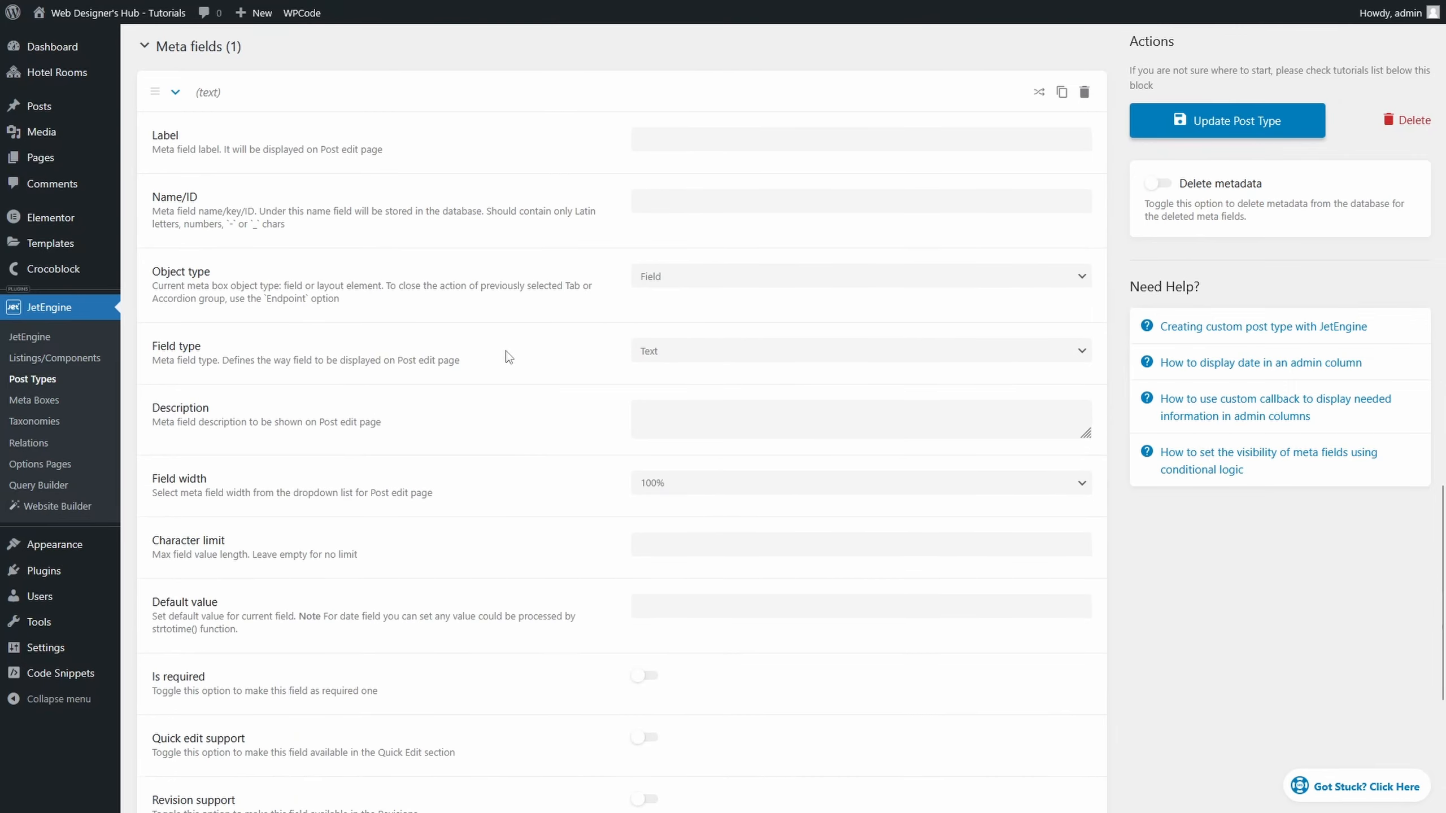
{"action": "left_click", "coordinate": [791, 143]}
{"action": "type", "text": "Room Type"}
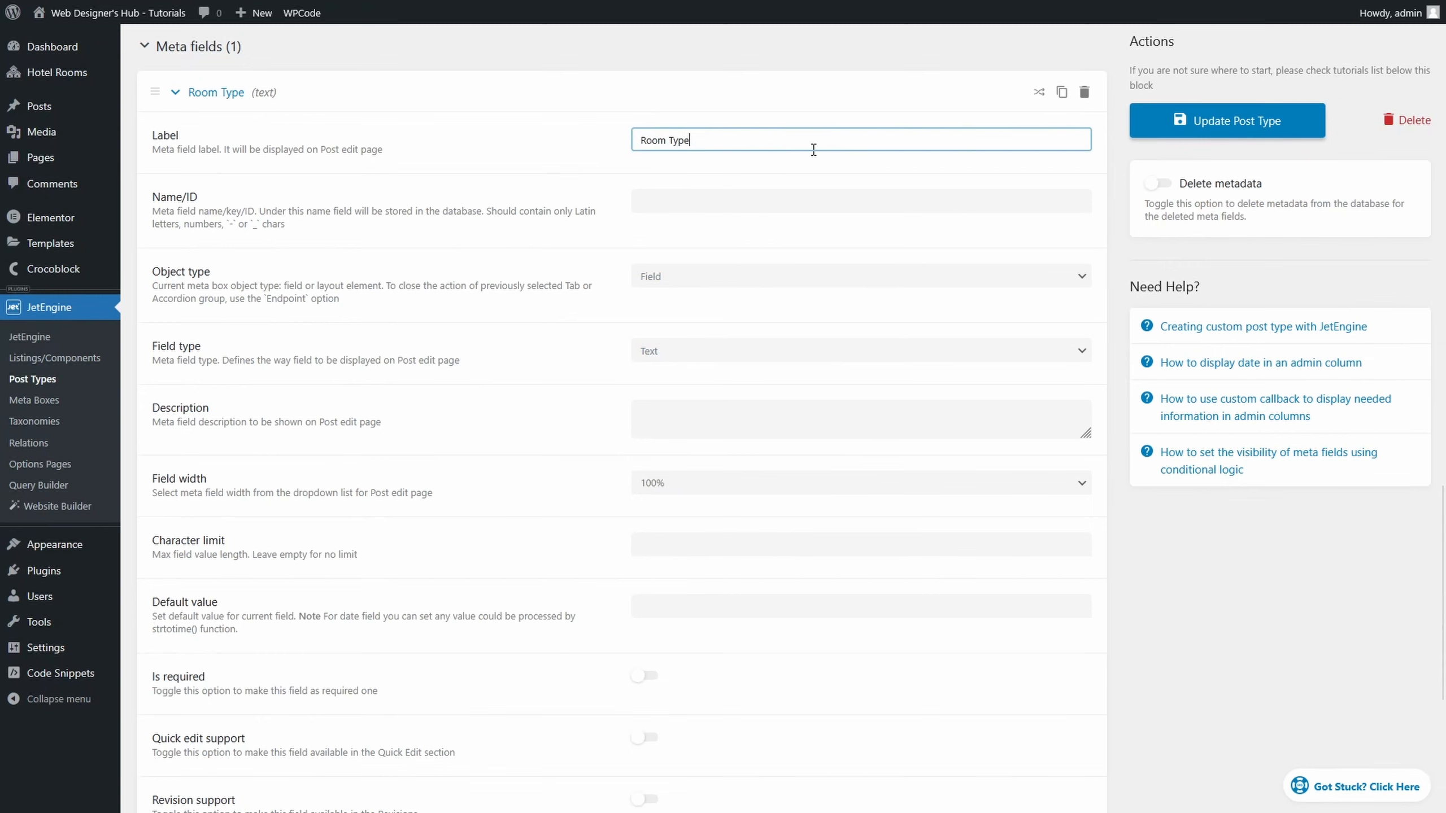
Set the Room Type meta field's type to Select
{"action": "left_click", "coordinate": [734, 350]}
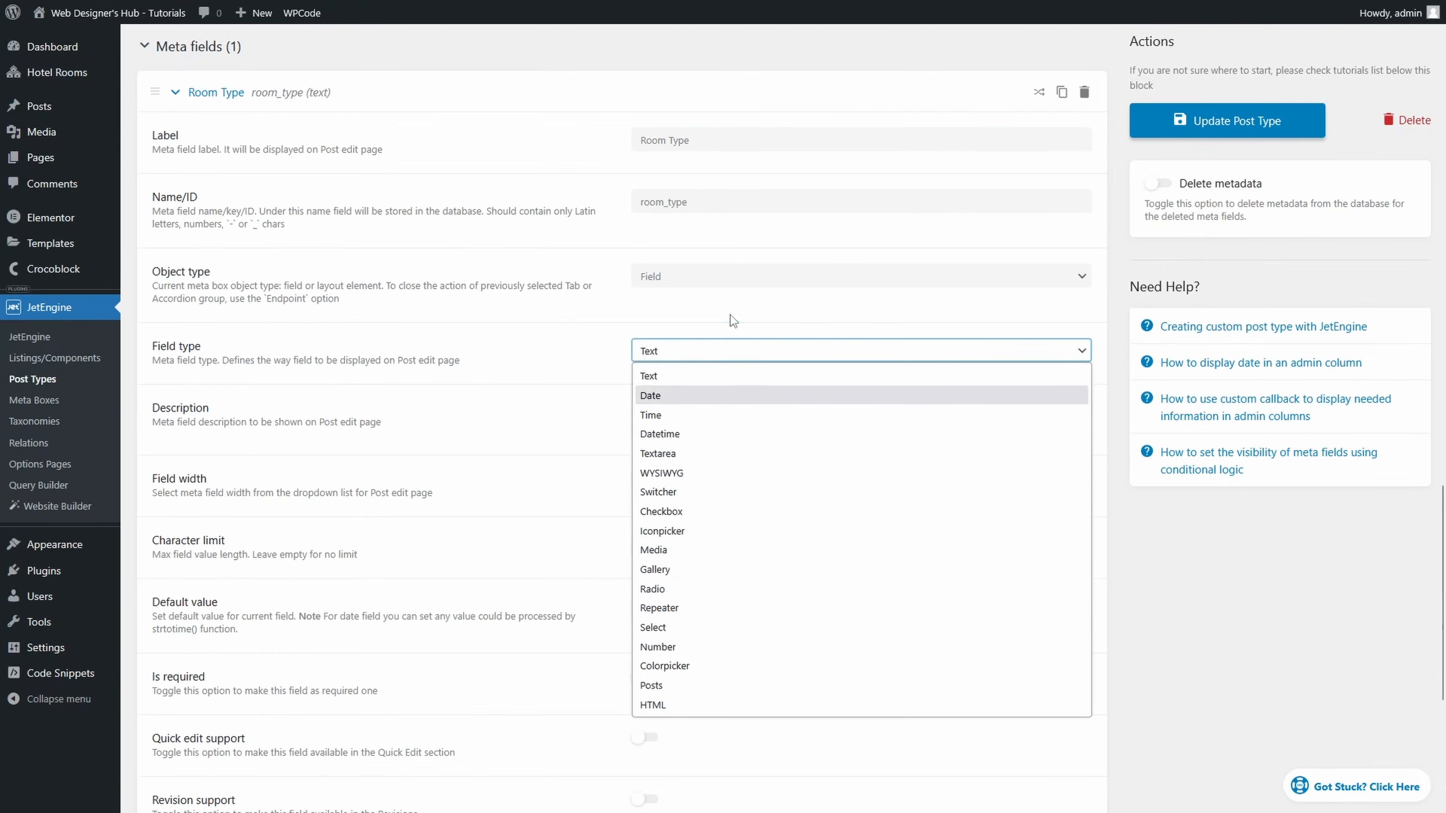
{"action": "left_click", "coordinate": [697, 625]}
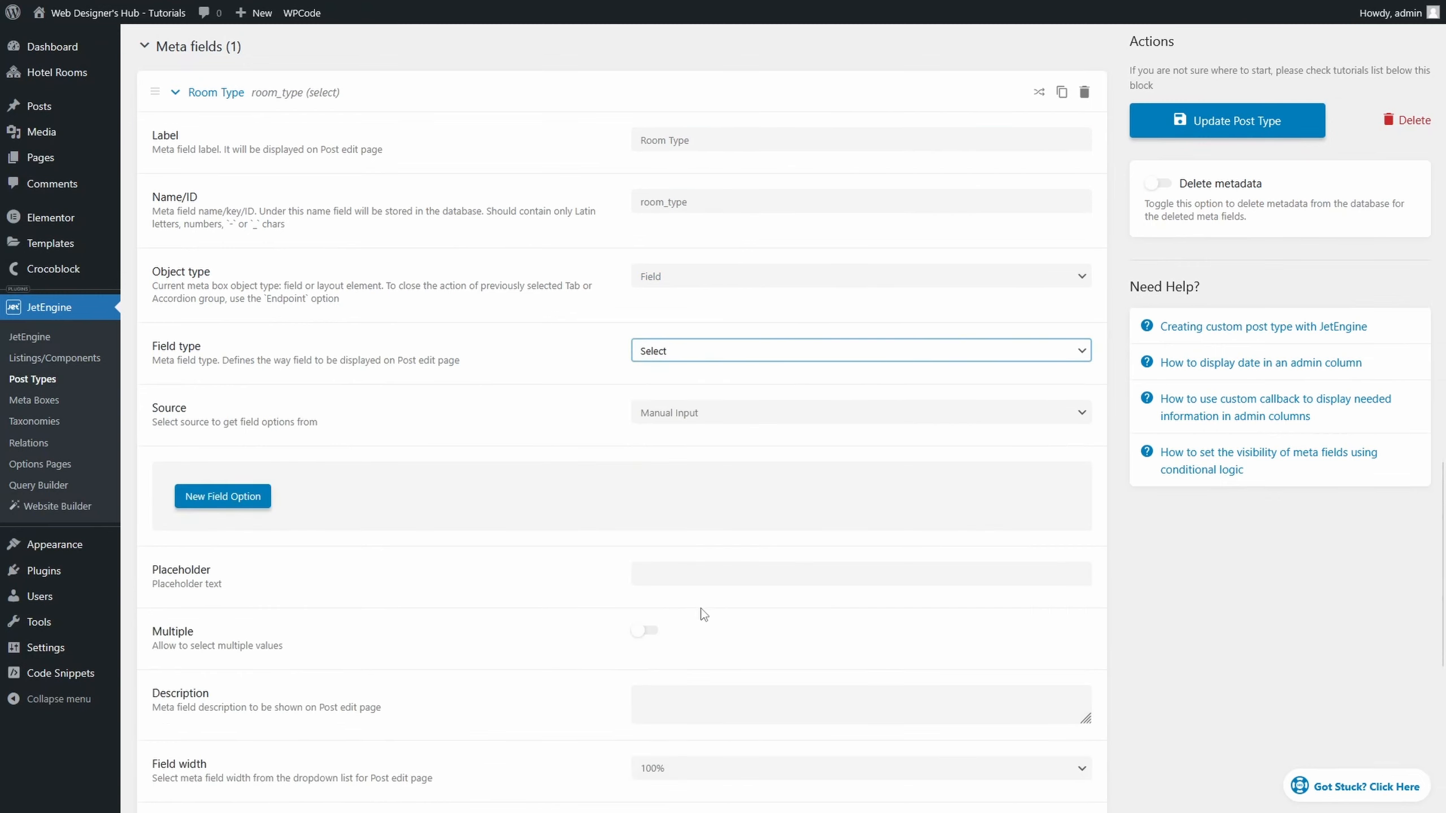
{"action": "left_click", "coordinate": [751, 387]}
Add a first option to the Room Type field with the value and label Single room
{"action": "scroll", "coordinate": [320, 479], "scroll_direction": "down", "scroll_amount": 1}
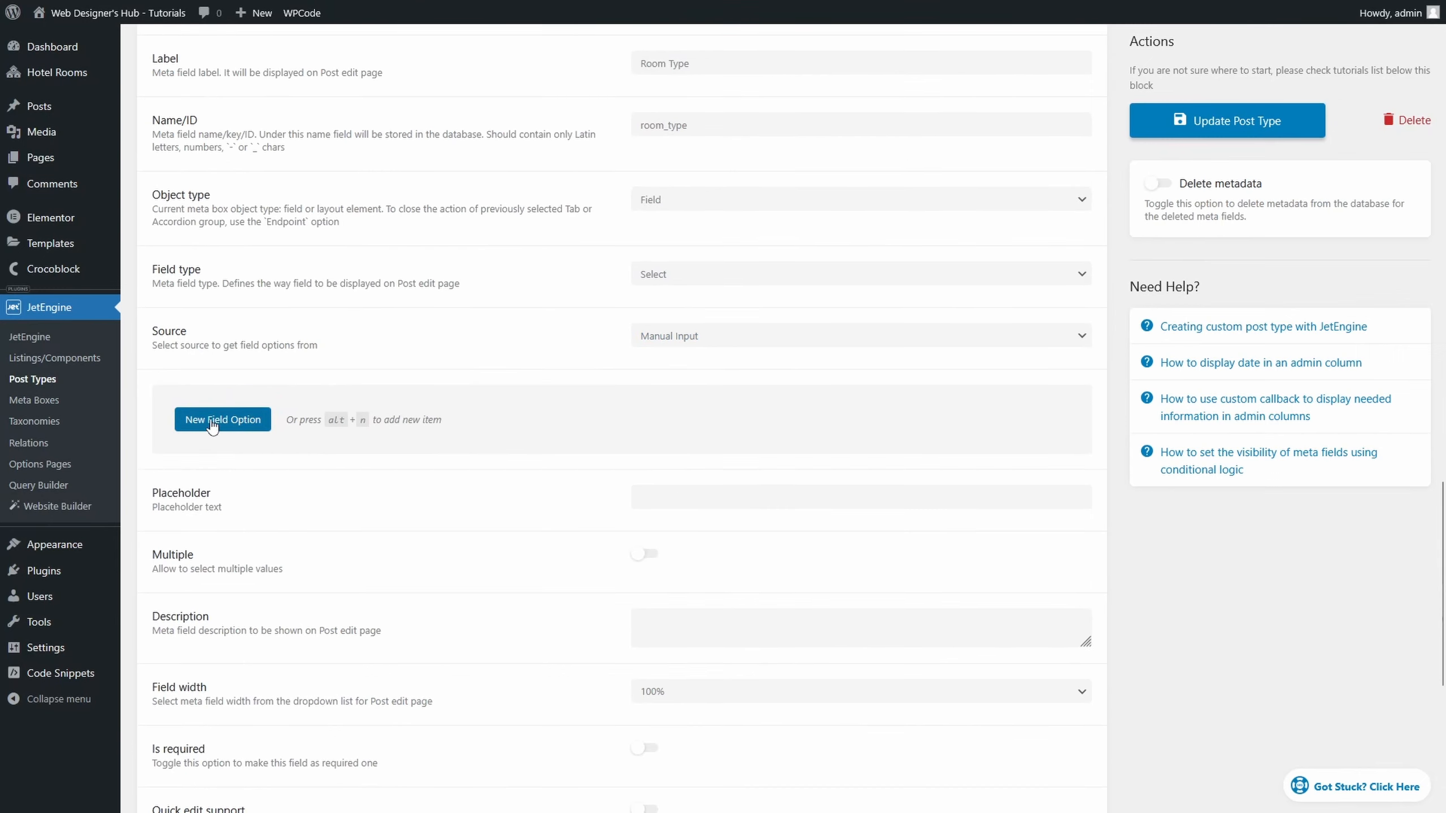
{"action": "left_click", "coordinate": [221, 421]}
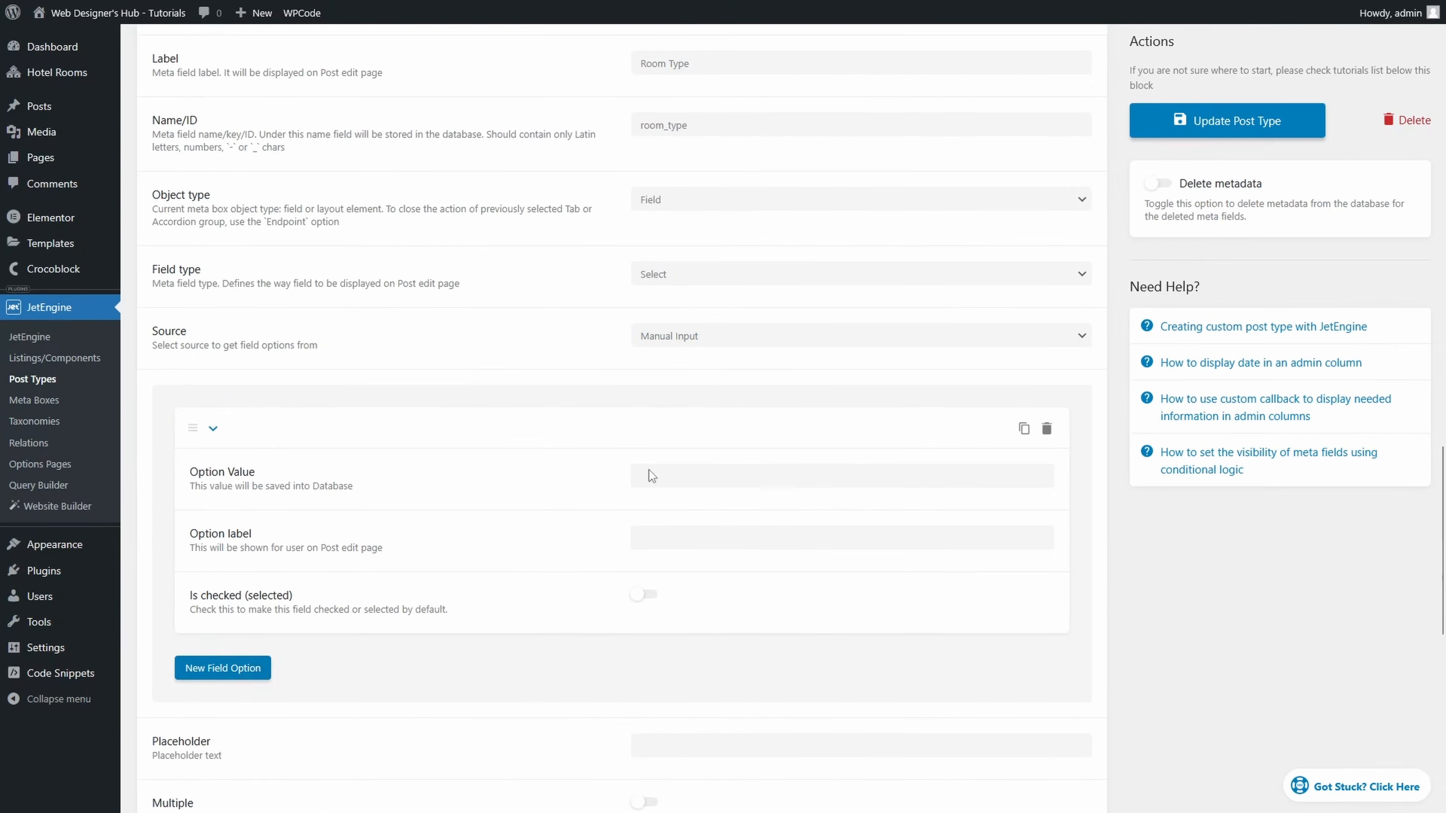
{"action": "left_click", "coordinate": [705, 477]}
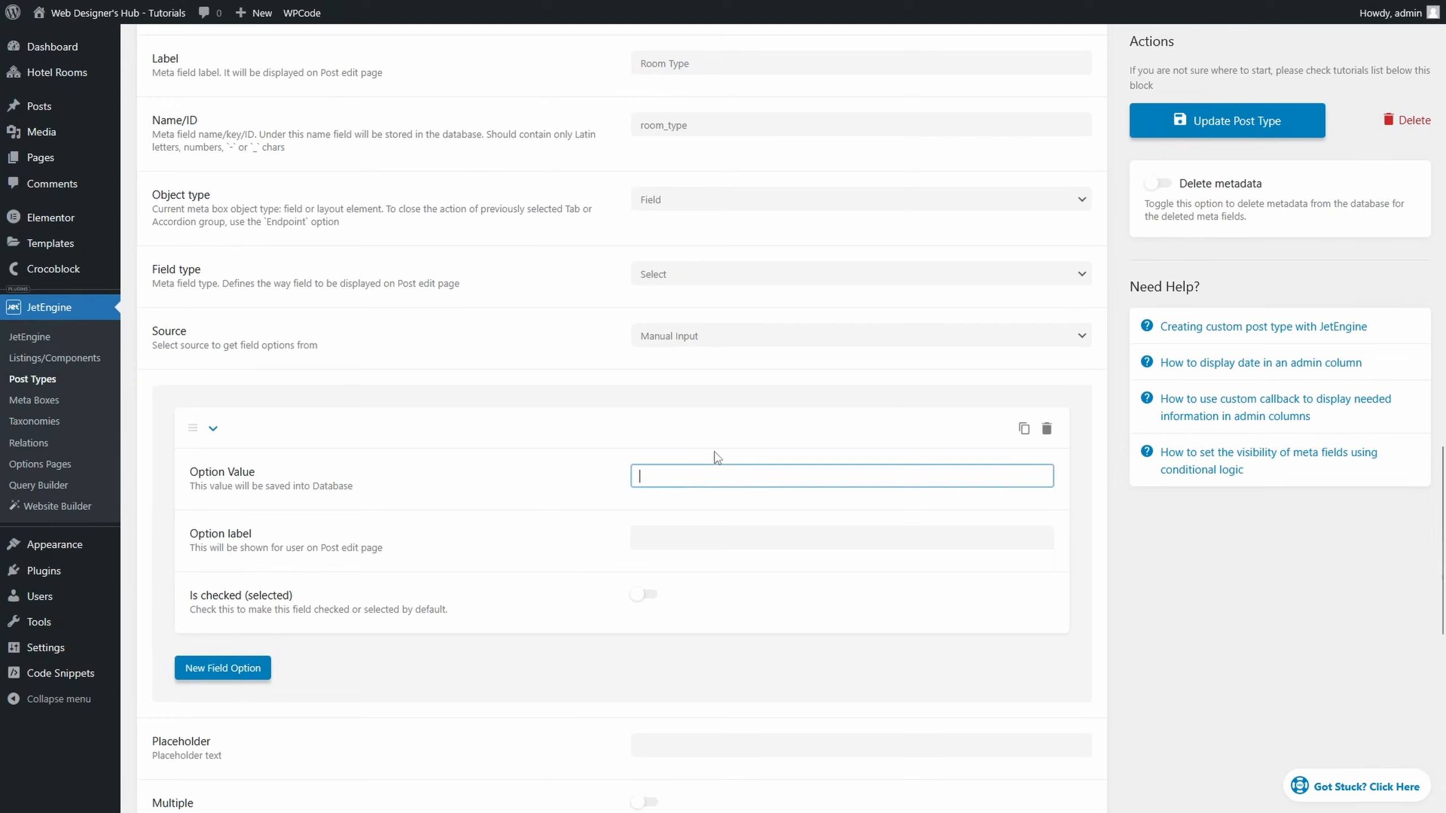
{"action": "type", "text": "Single room"}
{"action": "key", "text": "Tab"}
{"action": "type", "text": "Single Ro"}
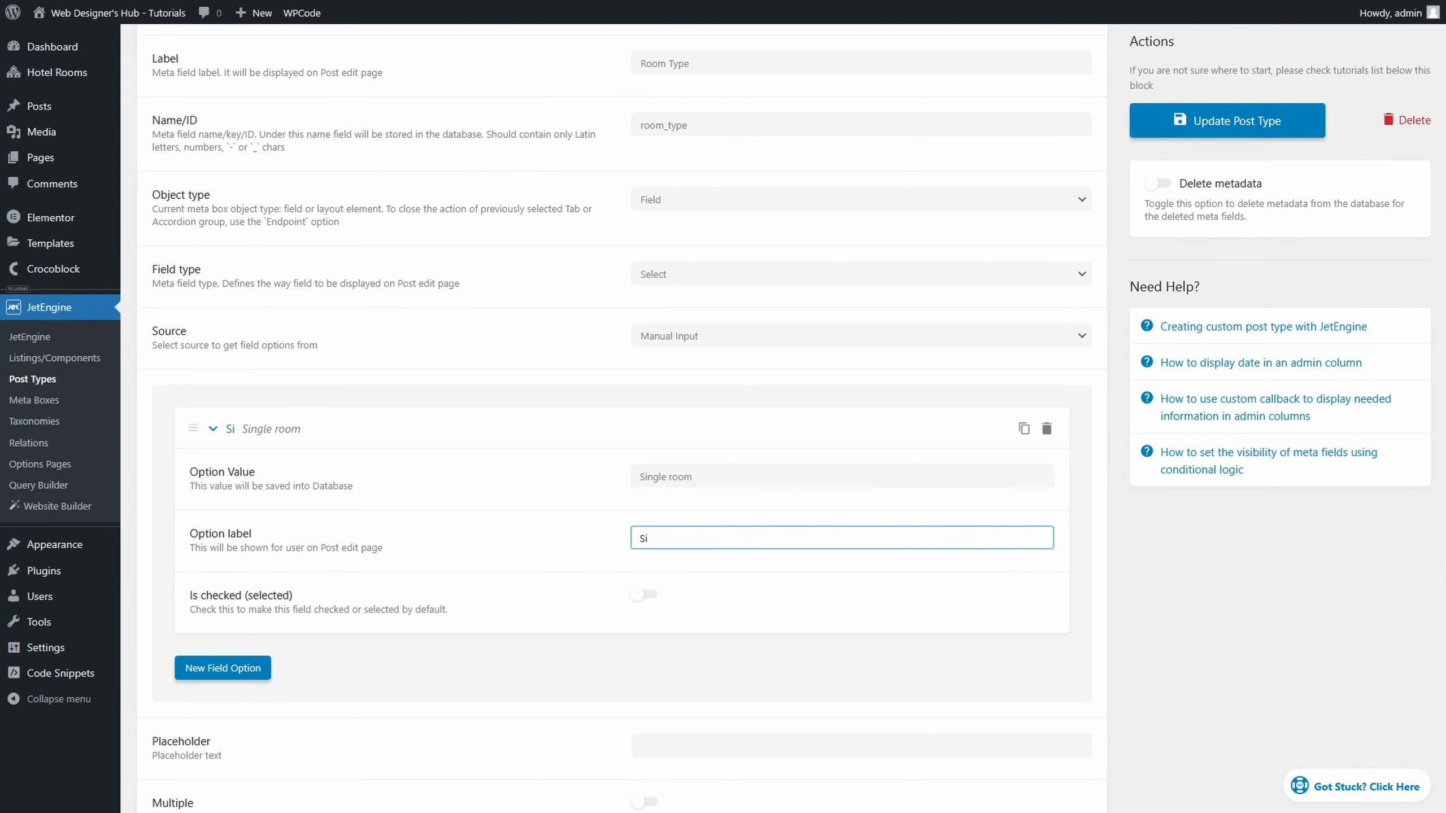
{"action": "type", "text": "om"}
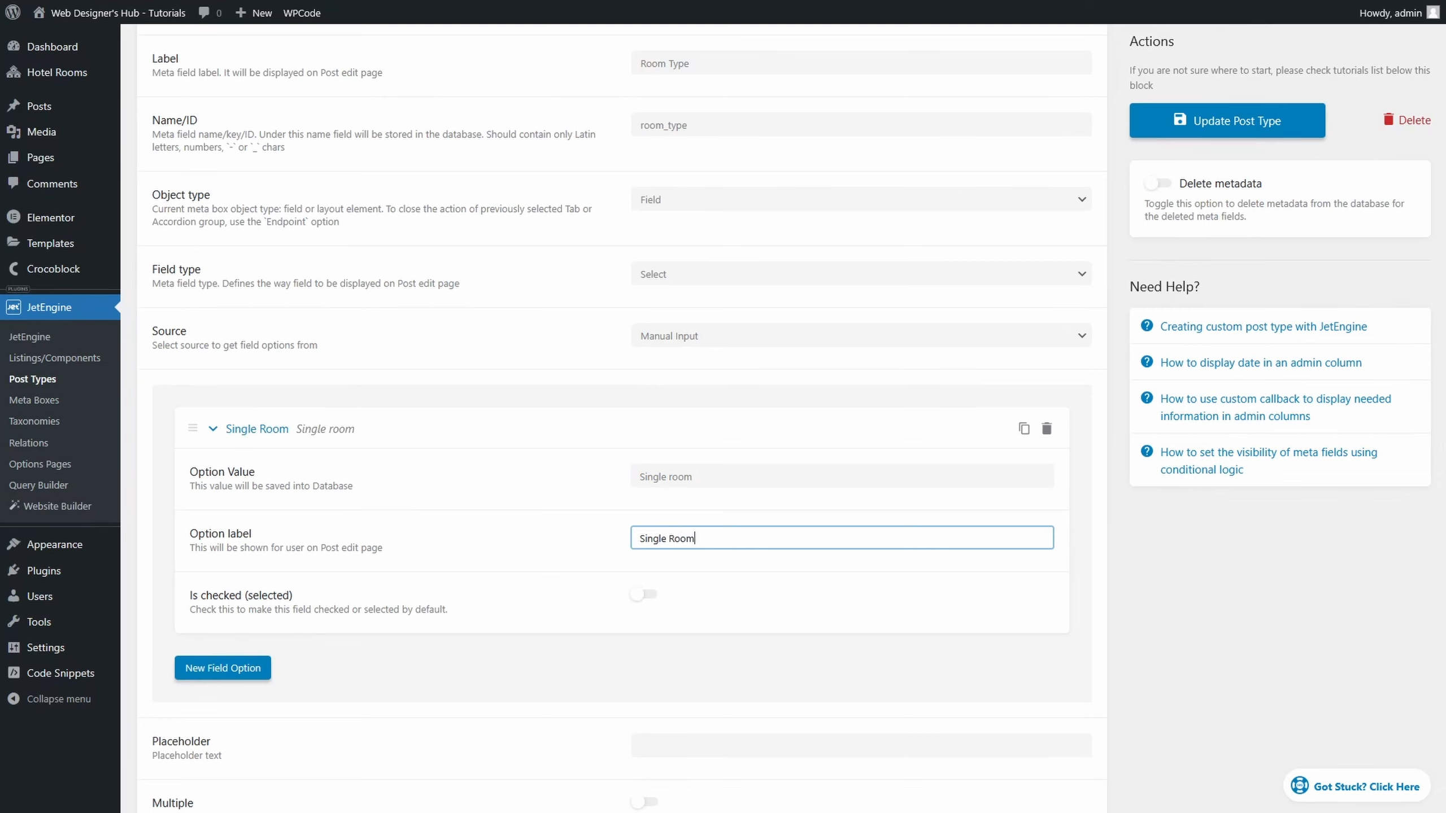
{"action": "key", "text": "Left"}
{"action": "key", "text": "Left"}
{"action": "key", "text": "Left"}
{"action": "key", "text": "BackSpace"}
{"action": "type", "text": "r"}
Add a second Room Type option with the value and label Double room
{"action": "left_click", "coordinate": [223, 667]}
{"action": "scroll", "coordinate": [774, 595], "scroll_direction": "down", "scroll_amount": 6}
{"action": "left_click", "coordinate": [702, 341]}
{"action": "type", "text": "Double room"}
{"action": "key", "text": "Tab"}
{"action": "type", "text": "Double room"}
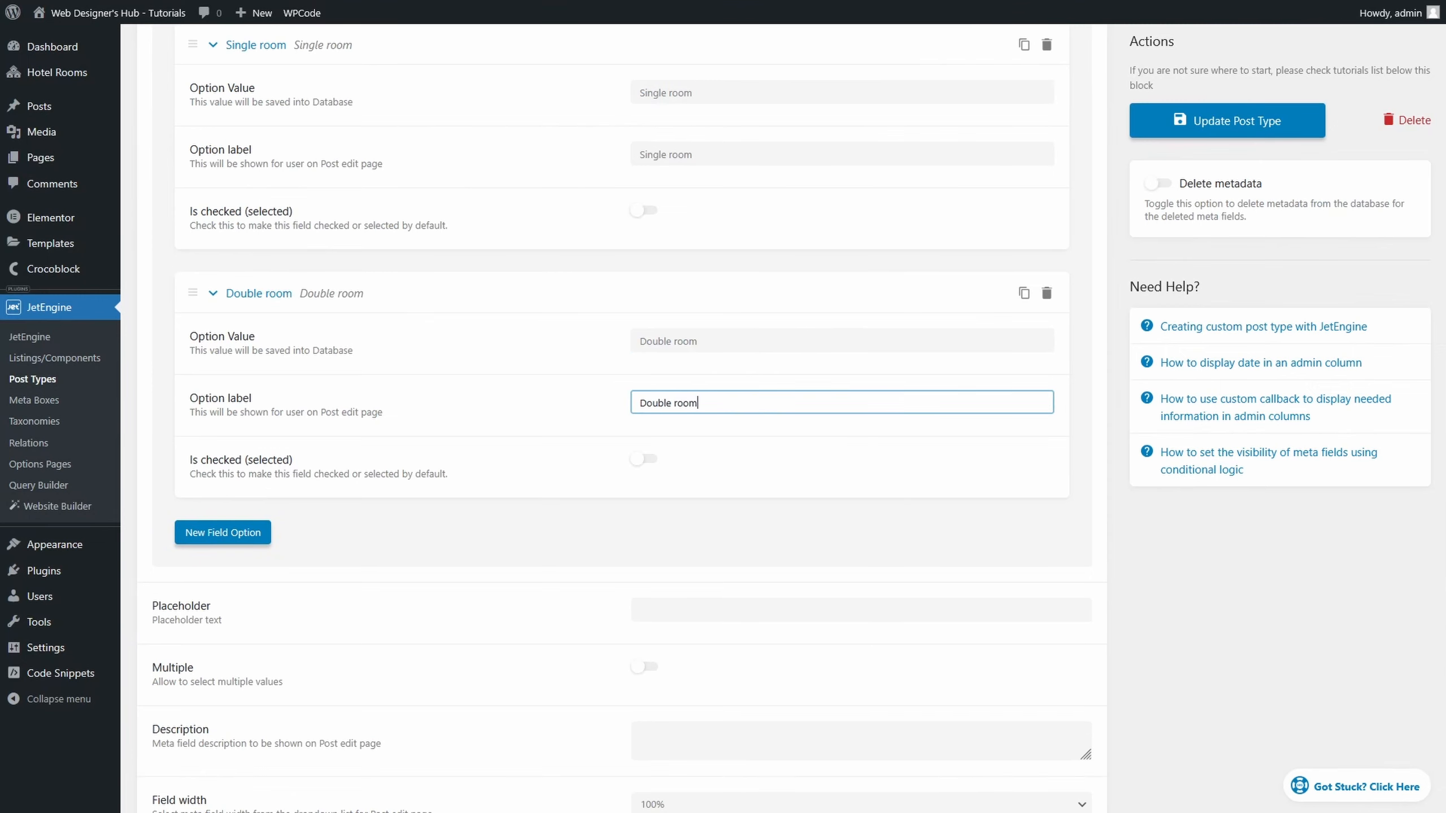
Add a third Room Type option with the value and label Suite, and save the post type update
{"action": "left_click", "coordinate": [222, 532]}
{"action": "scroll", "coordinate": [598, 549], "scroll_direction": "down", "scroll_amount": 1}
{"action": "scroll", "coordinate": [599, 550], "scroll_direction": "down", "scroll_amount": 2}
{"action": "left_click", "coordinate": [669, 359]}
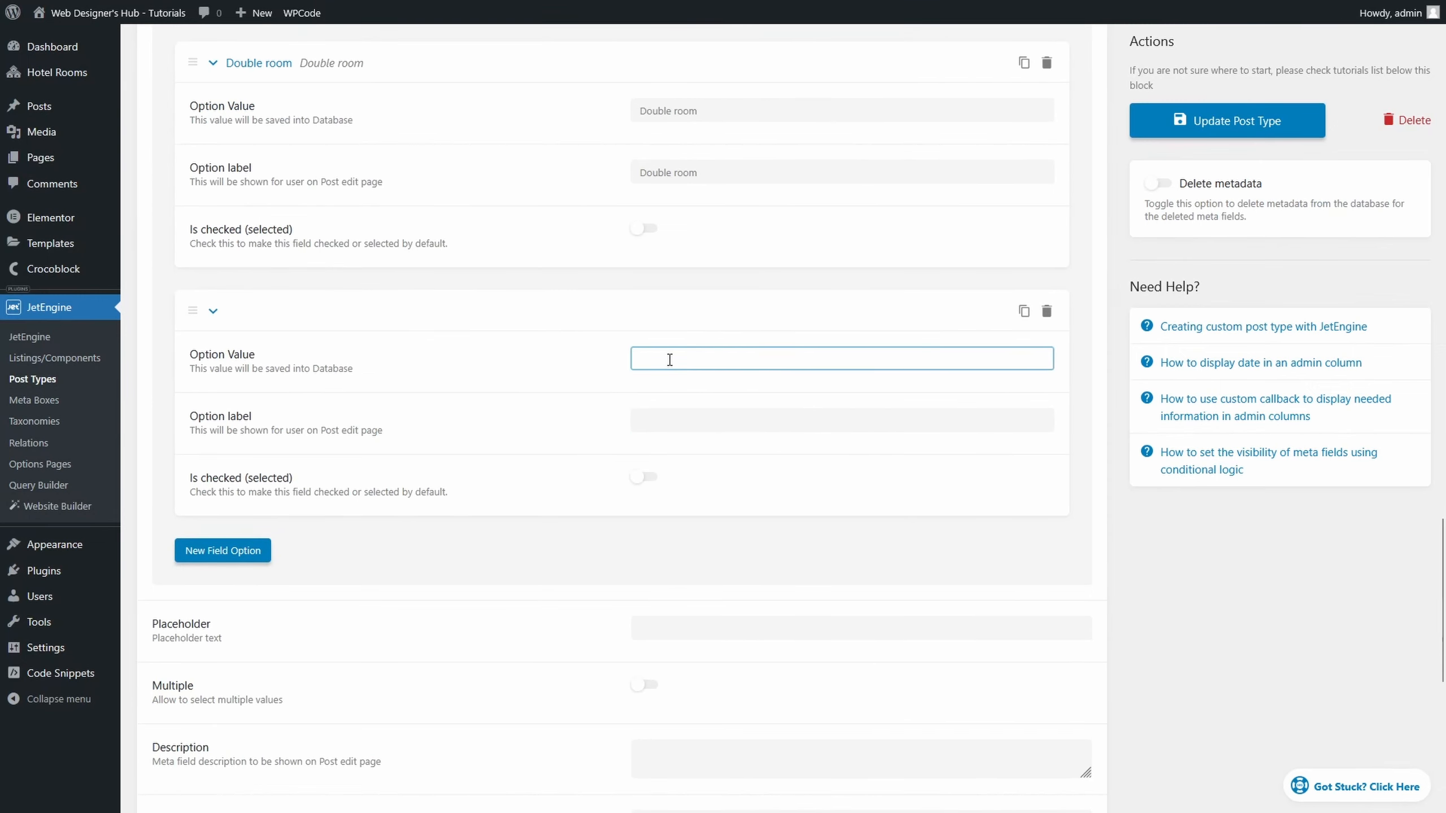
{"action": "type", "text": "Suite"}
{"action": "key", "text": "Tab"}
{"action": "type", "text": "Suite"}
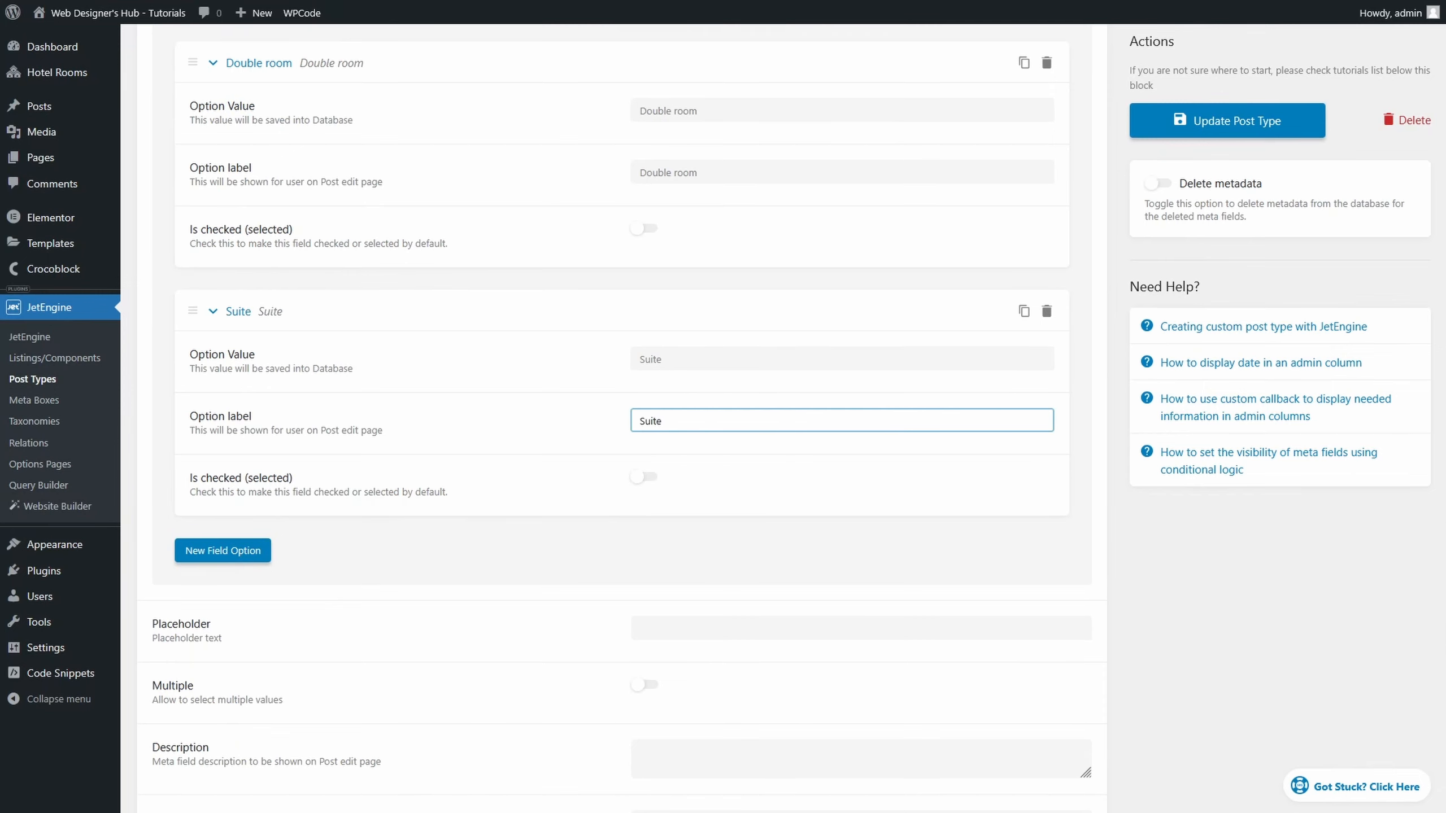
{"action": "scroll", "coordinate": [591, 447], "scroll_direction": "up", "scroll_amount": 4}
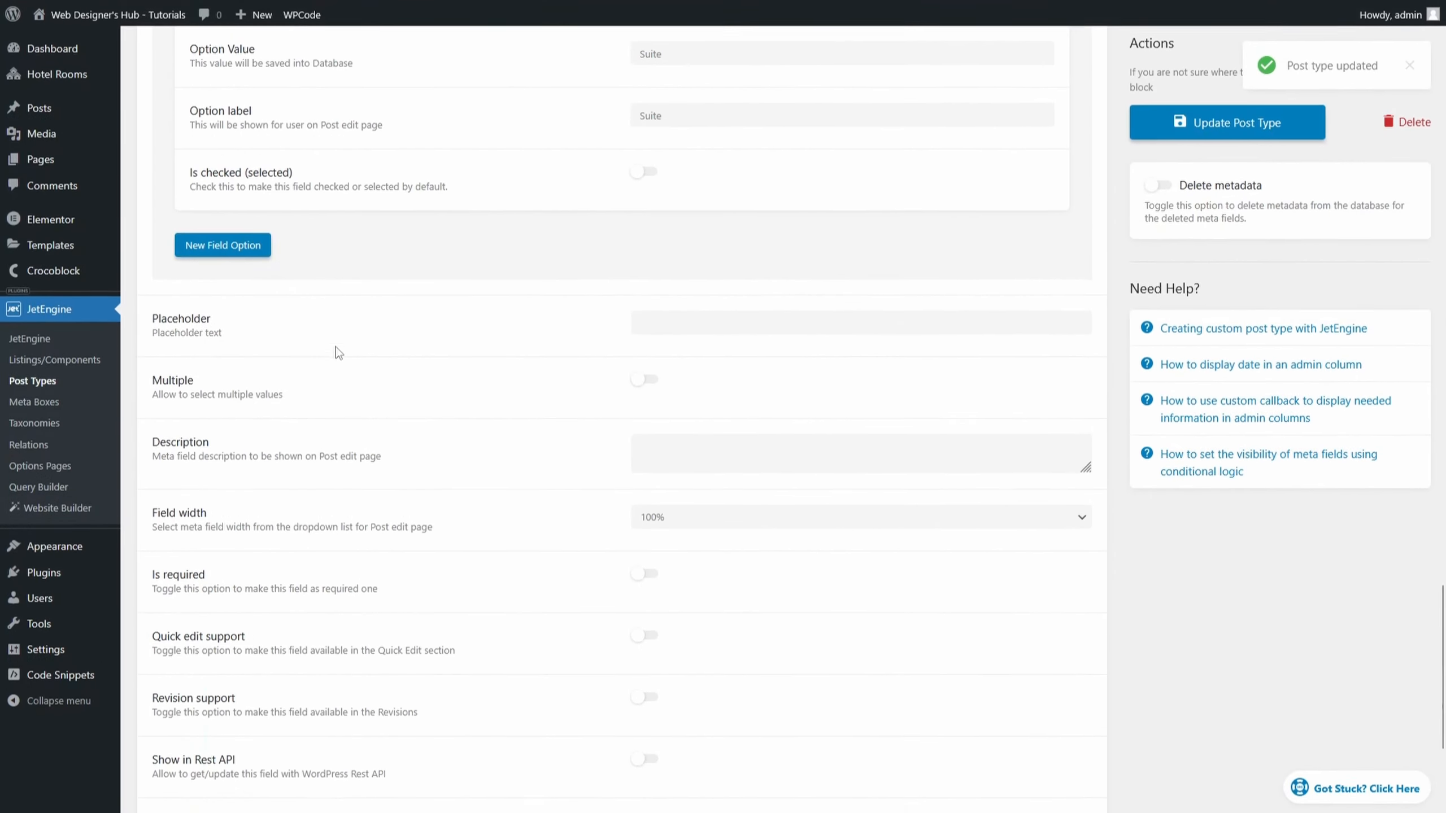
Add a new meta field below Room Type and label it Room Size
{"action": "scroll", "coordinate": [370, 309], "scroll_direction": "down", "scroll_amount": 4}
{"action": "left_click", "coordinate": [193, 629]}
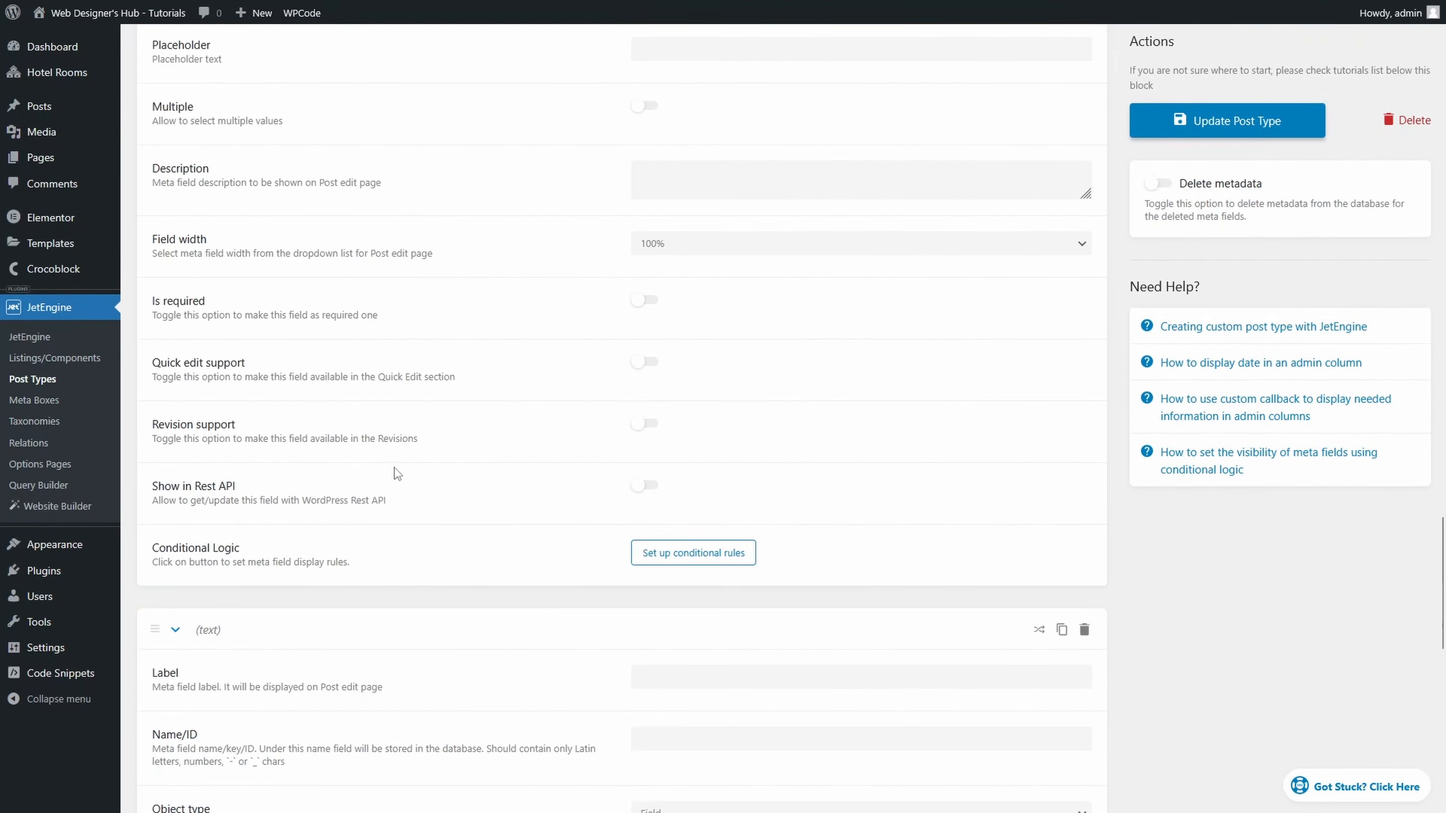
{"action": "scroll", "coordinate": [389, 403], "scroll_direction": "down", "scroll_amount": 5}
{"action": "scroll", "coordinate": [823, 268], "scroll_direction": "down", "scroll_amount": 1}
{"action": "left_click", "coordinate": [780, 293]}
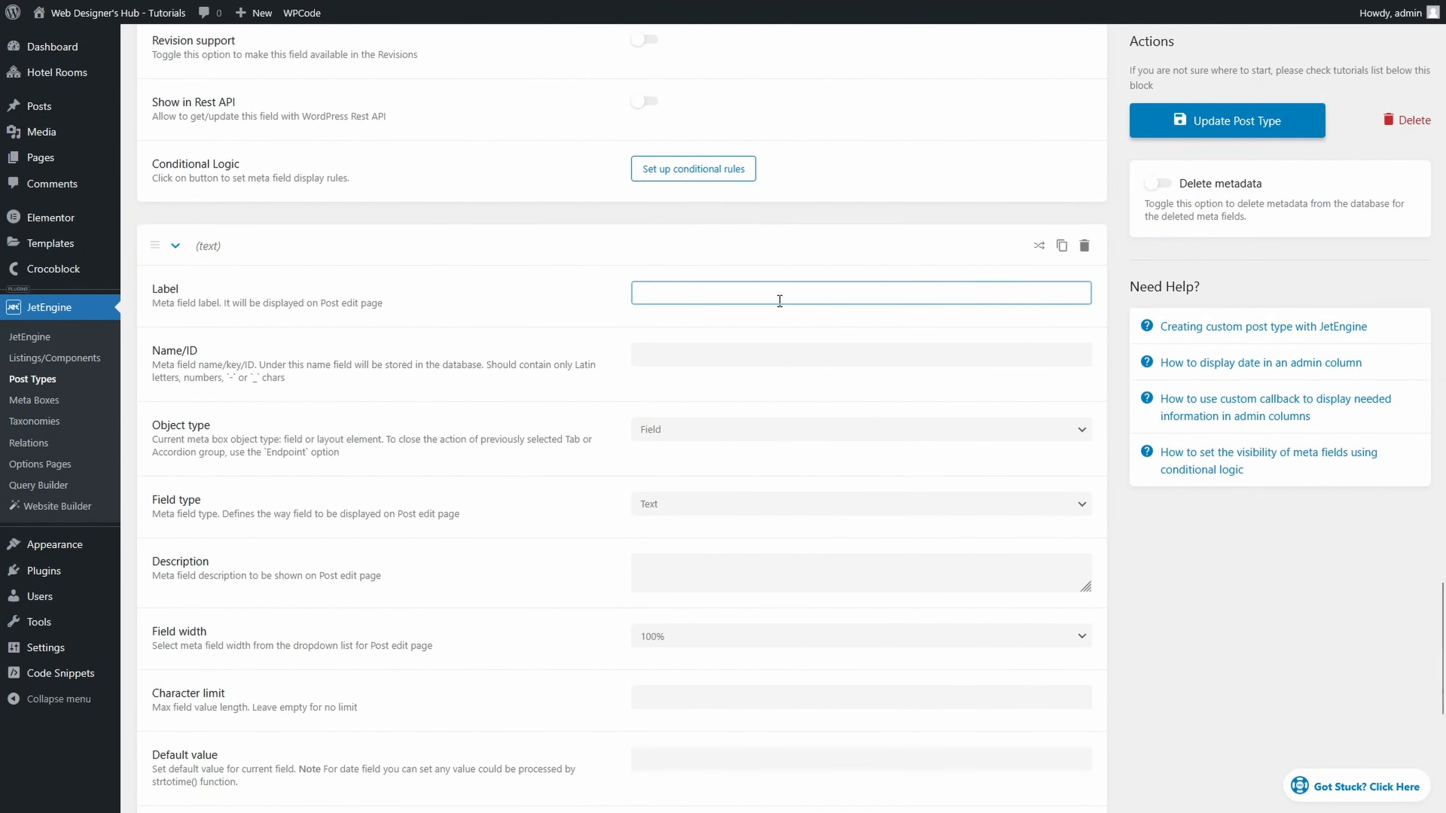
{"action": "type", "text": "Room Size"}
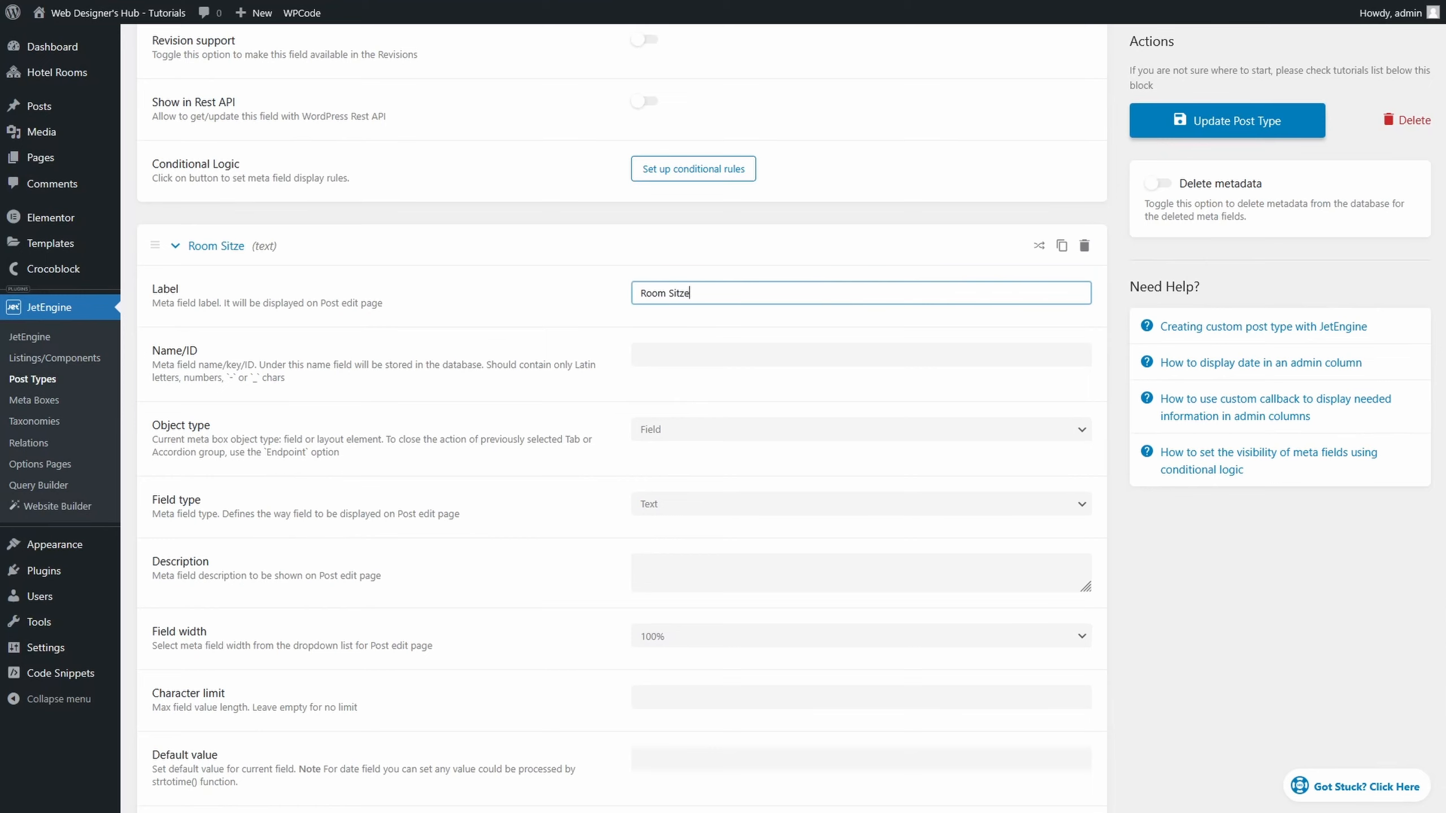
Make Room Size a Number field with minimum 0 and maximum 120, and fill in its step value
{"action": "left_click", "coordinate": [716, 505]}
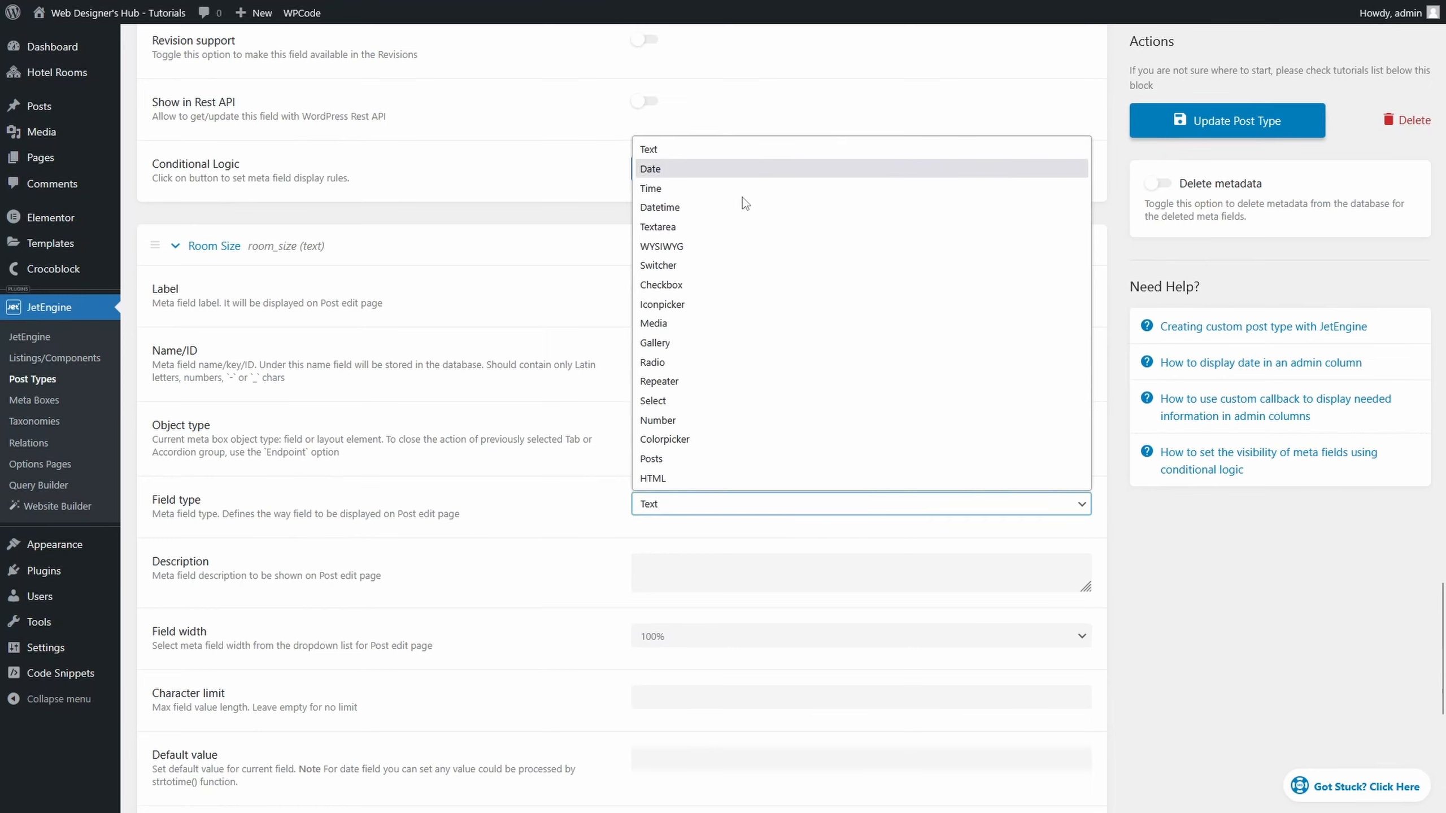
{"action": "left_click", "coordinate": [674, 421]}
{"action": "scroll", "coordinate": [547, 490], "scroll_direction": "down", "scroll_amount": 5}
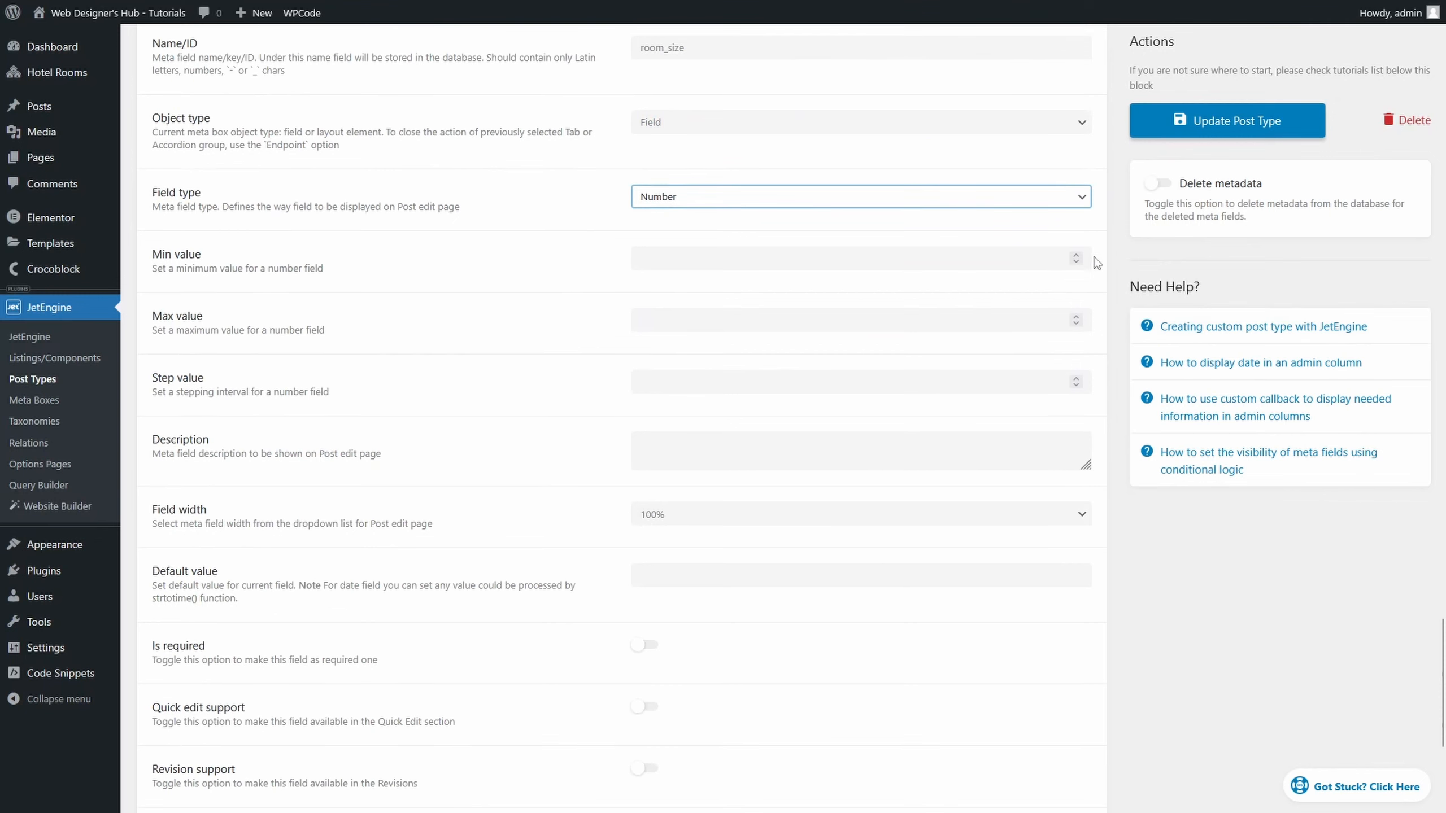
{"action": "left_click", "coordinate": [1012, 257]}
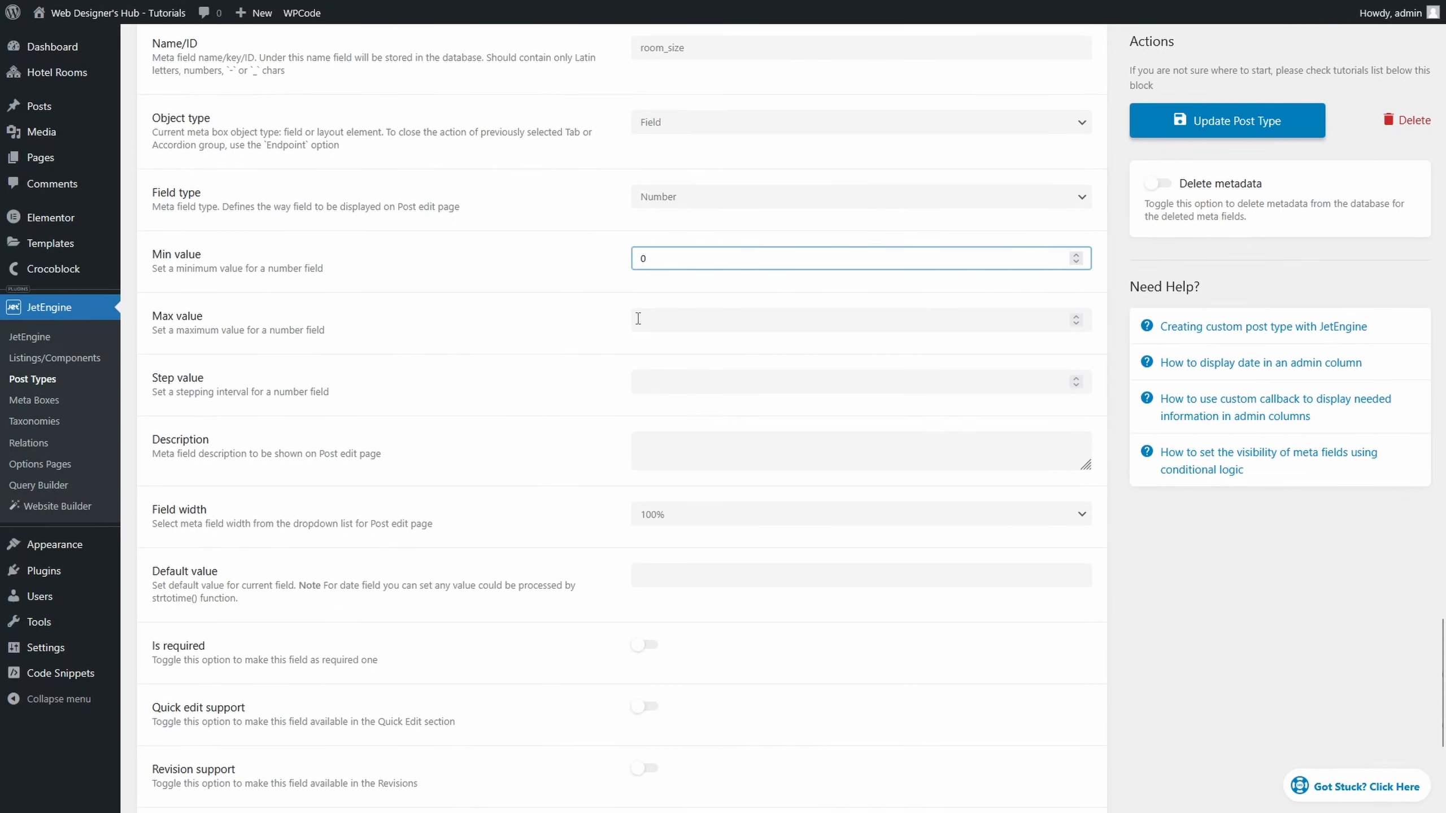
{"action": "left_click", "coordinate": [669, 319]}
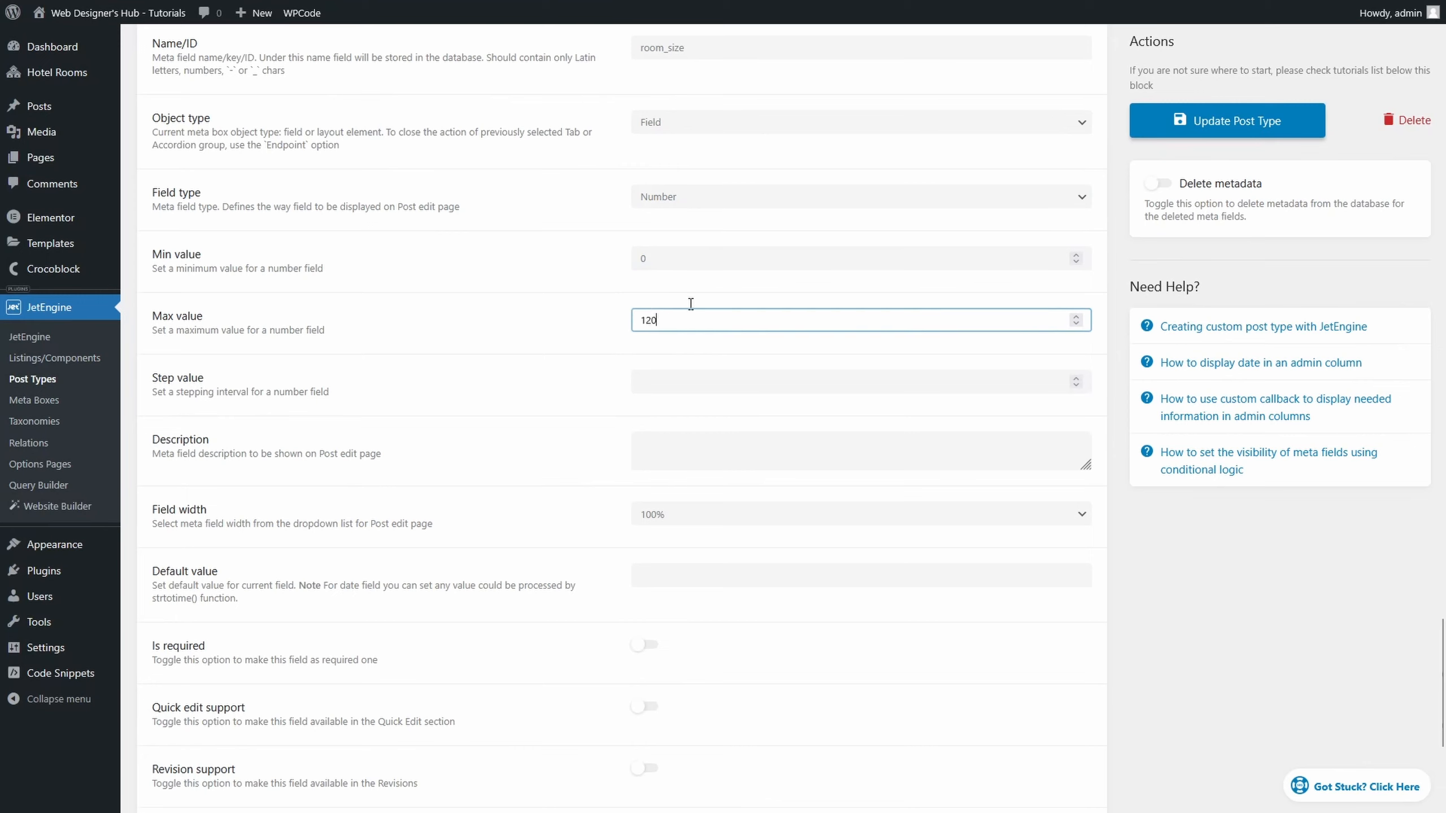
{"action": "left_click", "coordinate": [940, 382]}
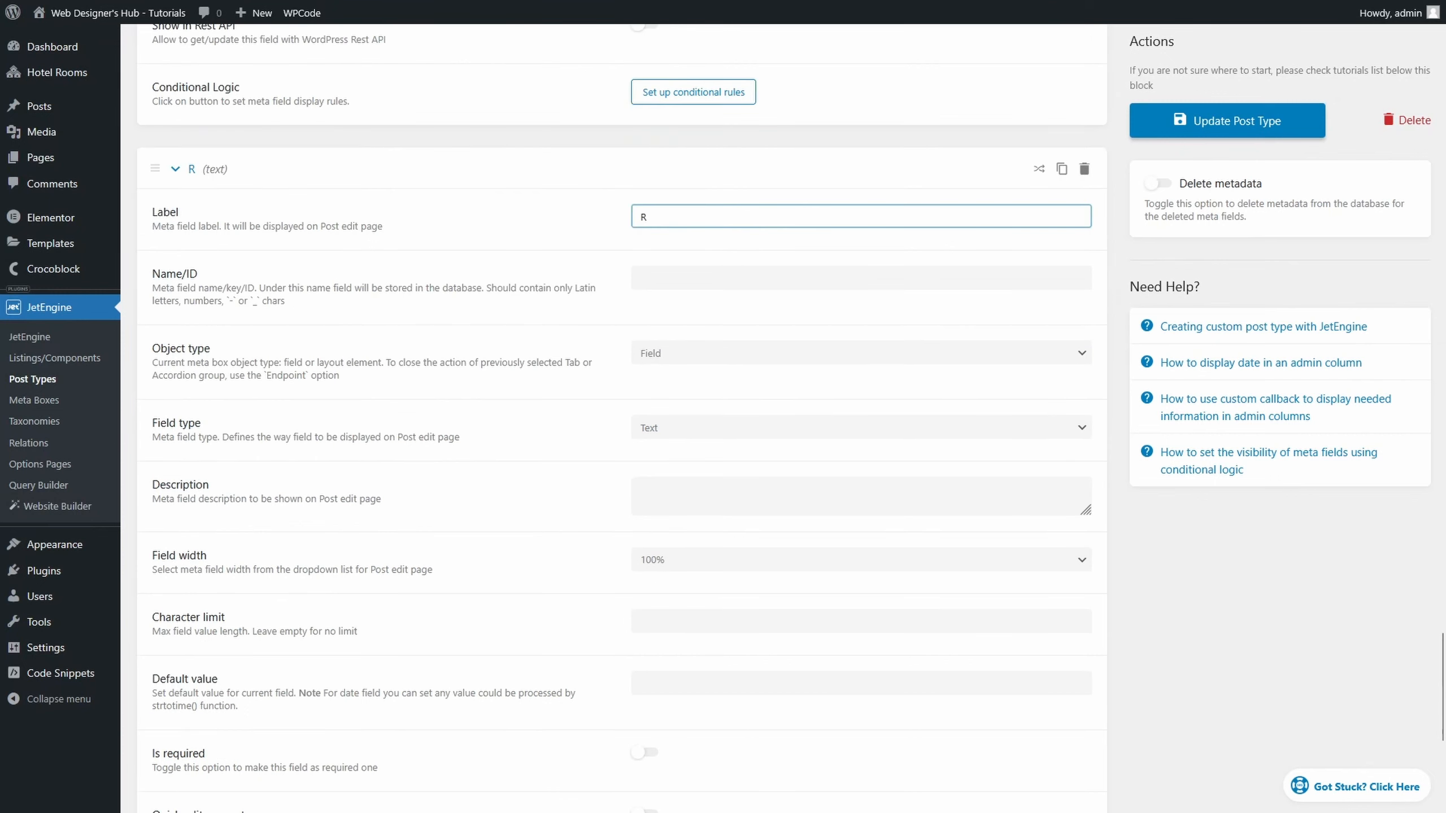
Add a meta field labelled Room Max Guests and set its type to Number
{"action": "type", "text": "oom Max Guests"}
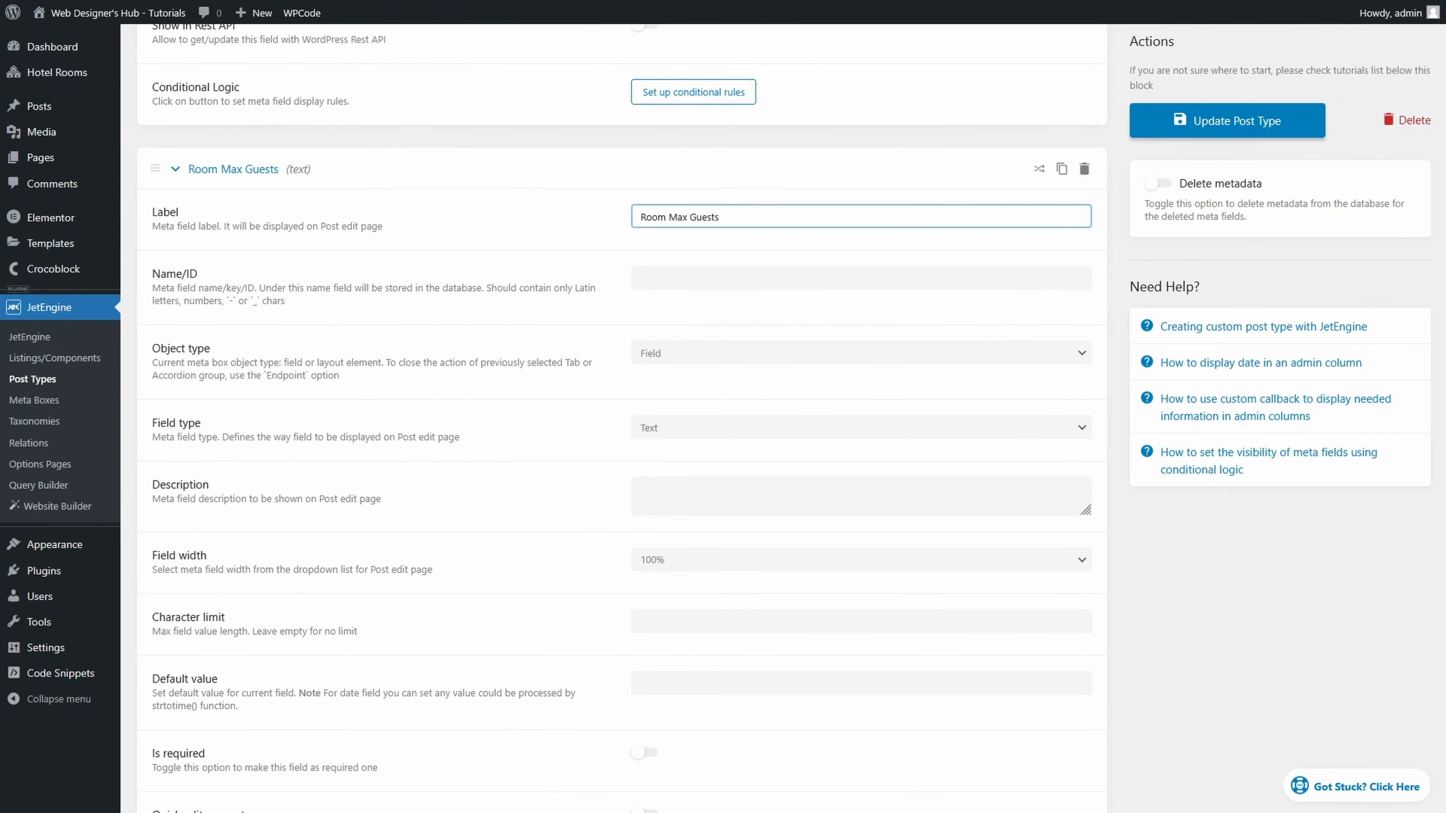
{"action": "key", "text": "Tab"}
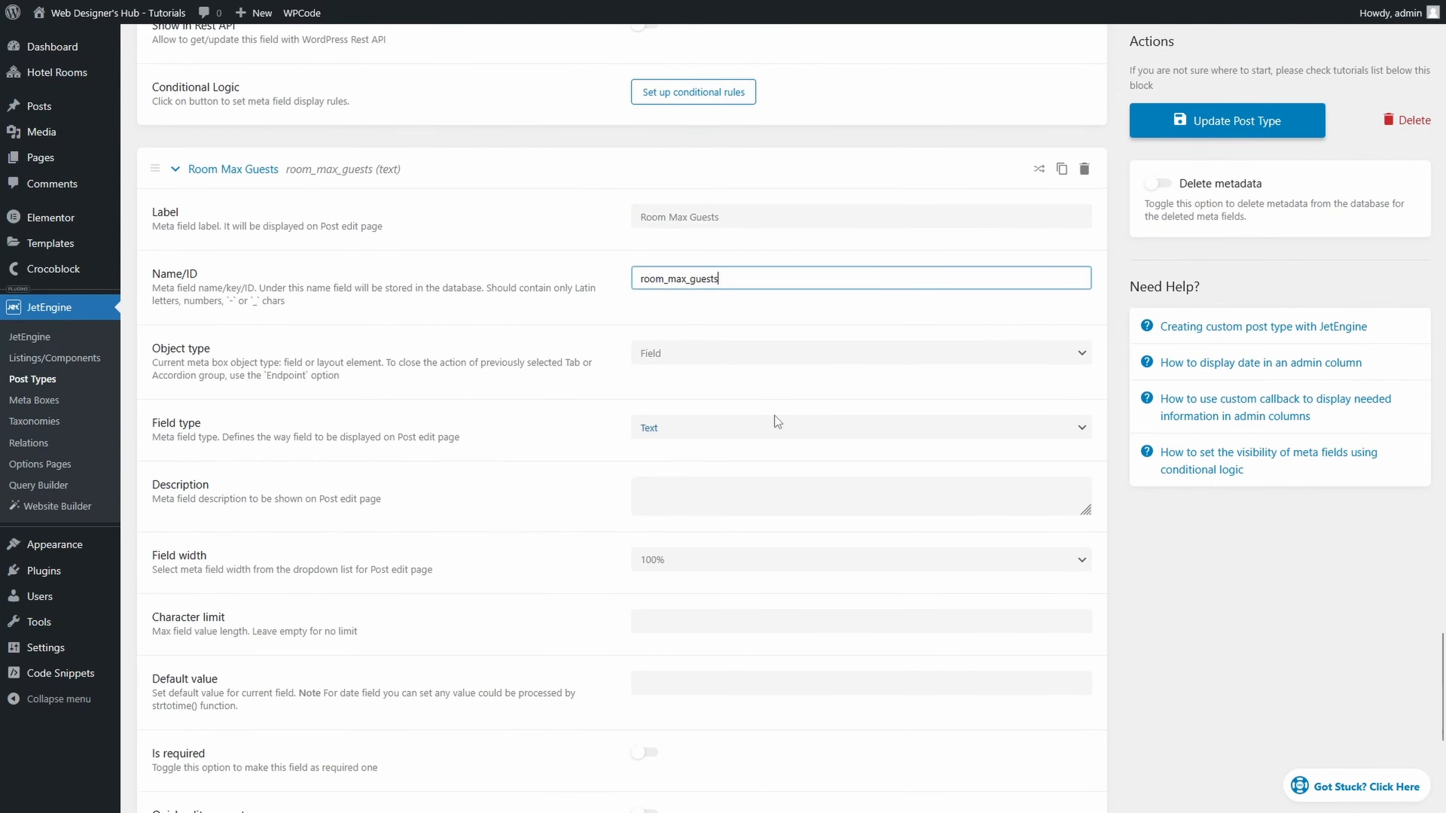
{"action": "left_click", "coordinate": [781, 424]}
{"action": "left_click", "coordinate": [685, 729]}
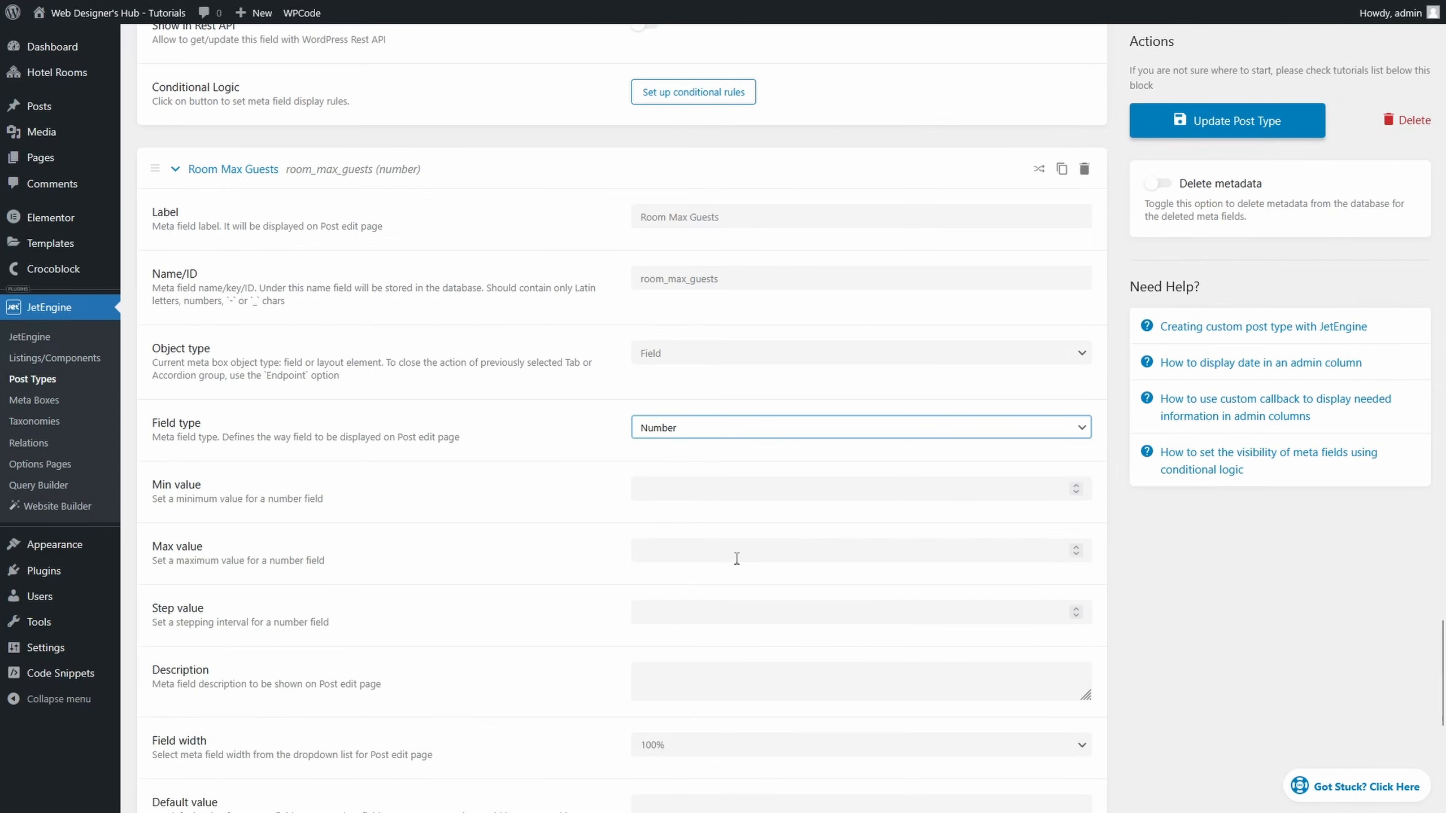
Set the Room Max Guests field's minimum to 1, maximum to 6 and step value to 1
{"action": "scroll", "coordinate": [736, 559], "scroll_direction": "down", "scroll_amount": 3}
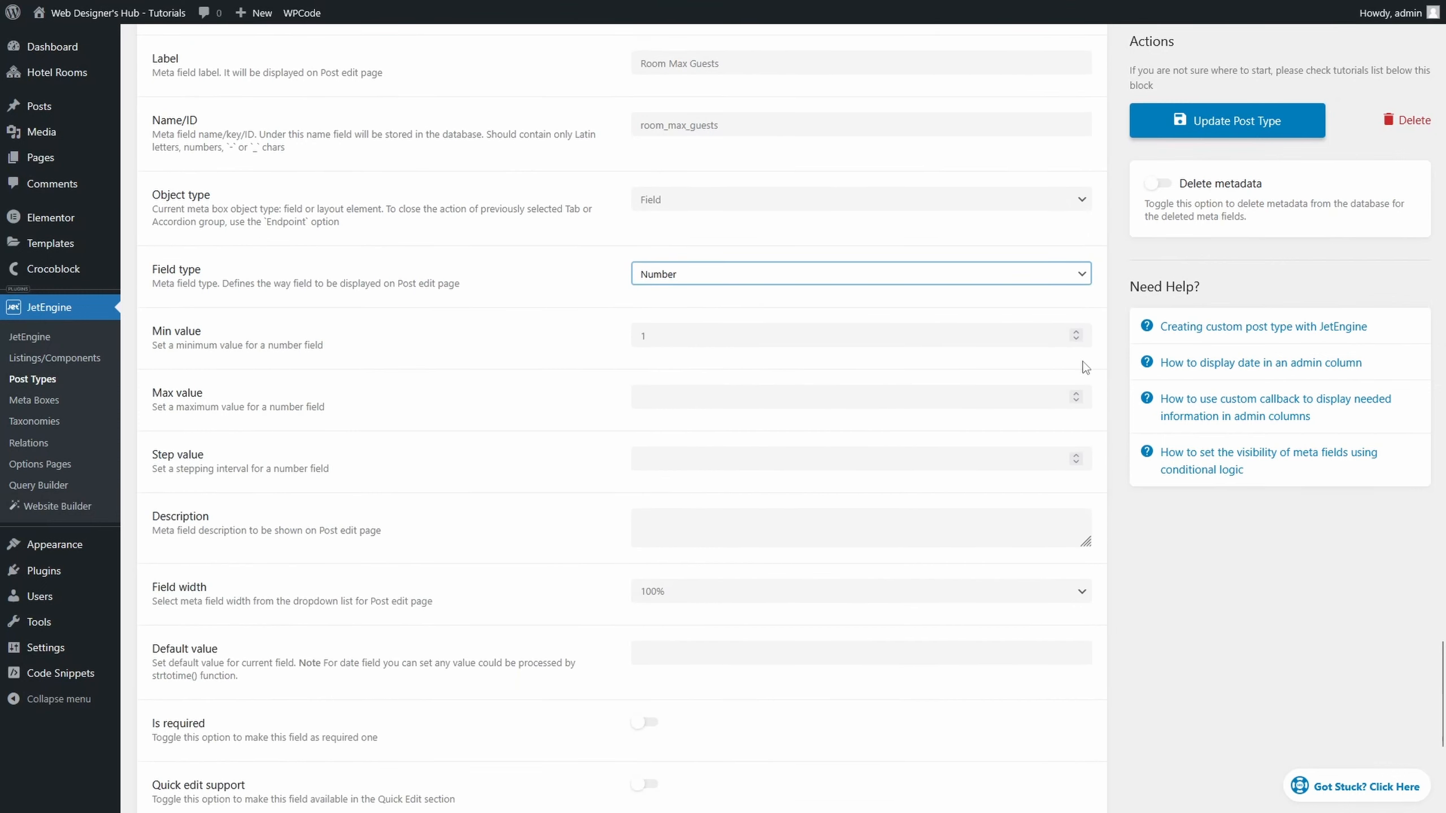
{"action": "left_click", "coordinate": [819, 401]}
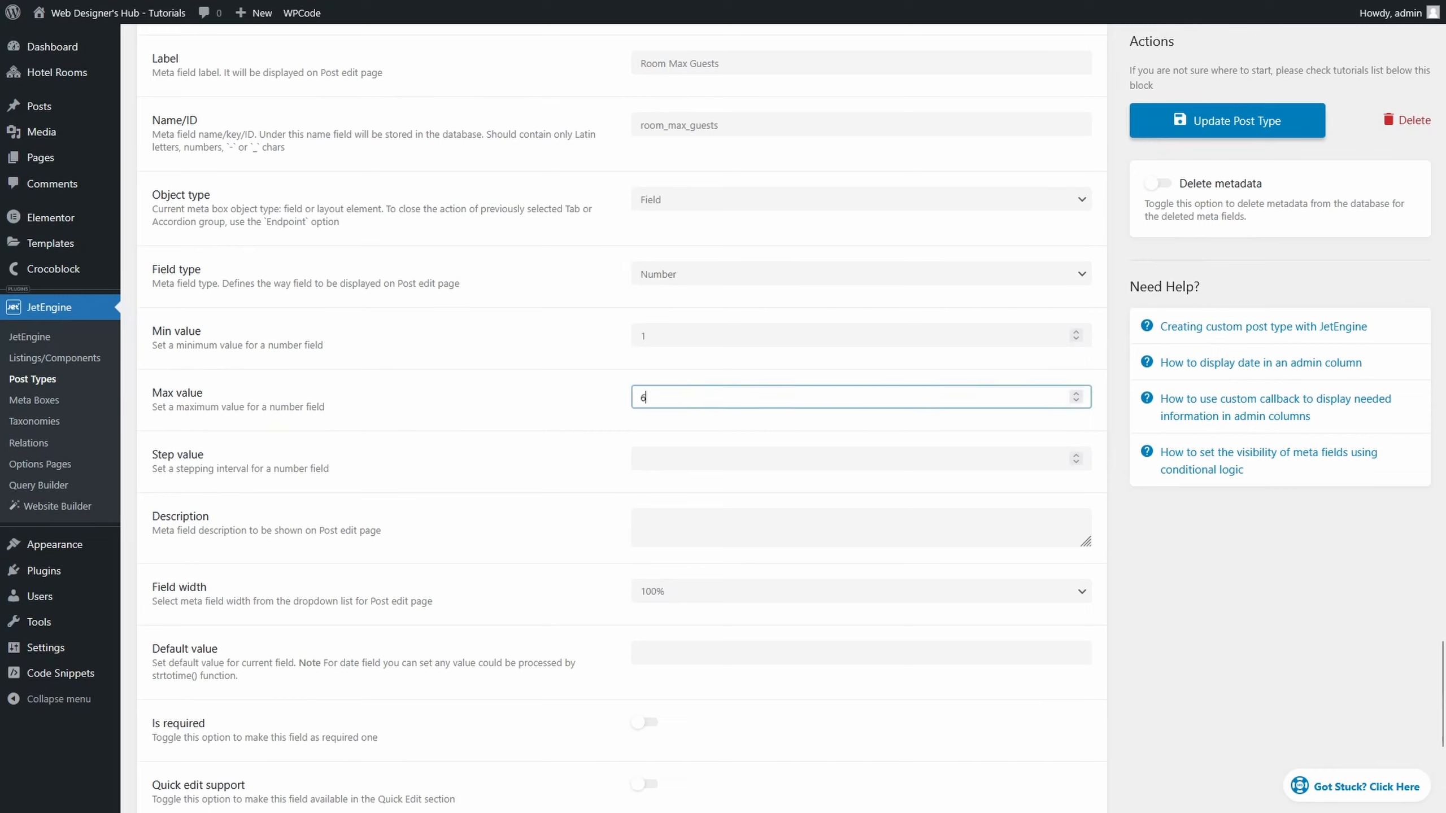
{"action": "left_click", "coordinate": [1036, 462]}
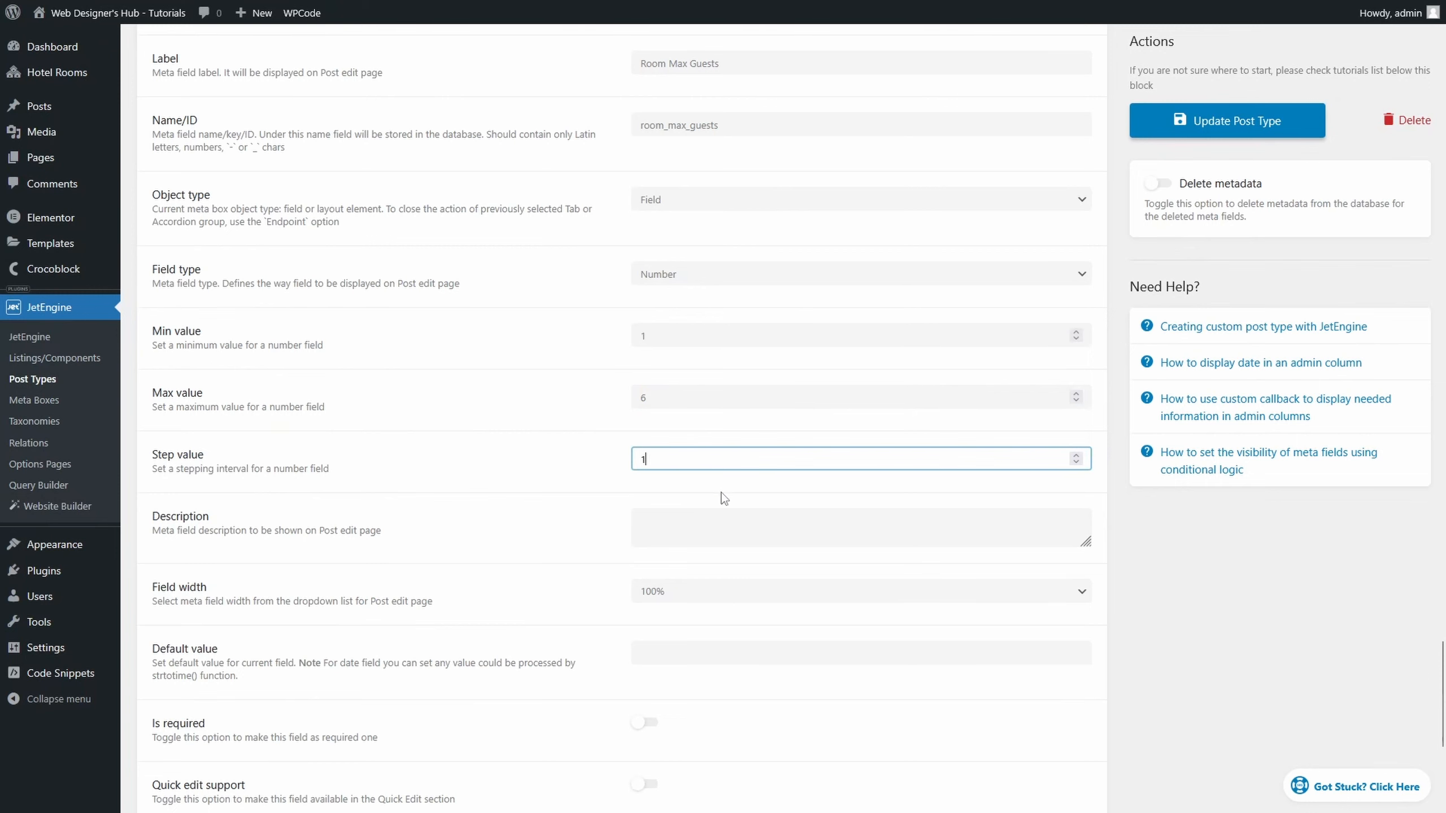
Add another meta field below Room Max Guests and label it Room Price
{"action": "scroll", "coordinate": [721, 494], "scroll_direction": "down", "scroll_amount": 6}
{"action": "left_click", "coordinate": [219, 628]}
{"action": "scroll", "coordinate": [594, 517], "scroll_direction": "down", "scroll_amount": 4}
{"action": "left_click", "coordinate": [696, 368]}
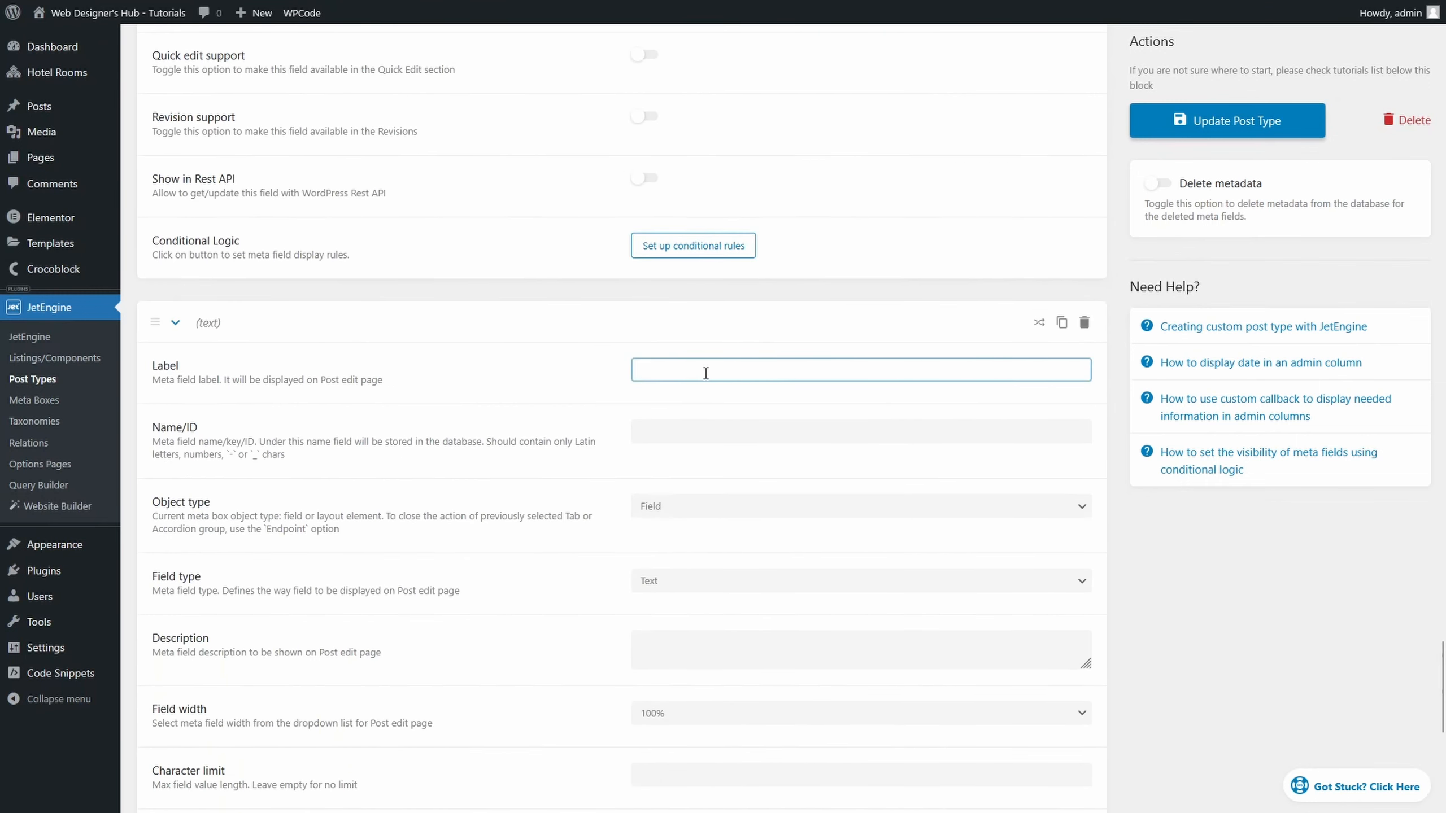
{"action": "type", "text": "Room Price"}
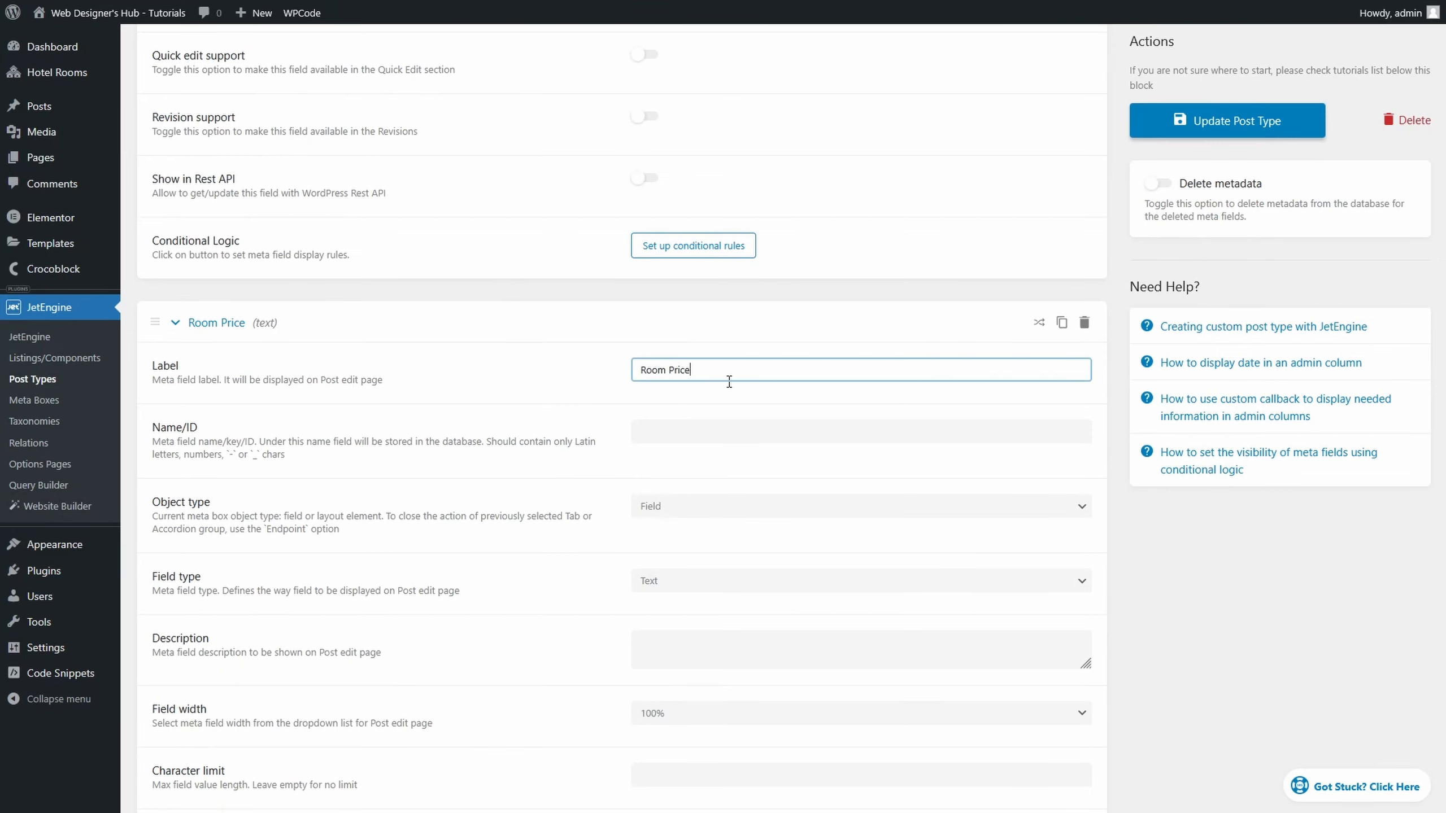
Make Room Price a Number field with a minimum of 0 and a step value of 1
{"action": "scroll", "coordinate": [713, 365], "scroll_direction": "down", "scroll_amount": 4}
{"action": "left_click", "coordinate": [713, 351]}
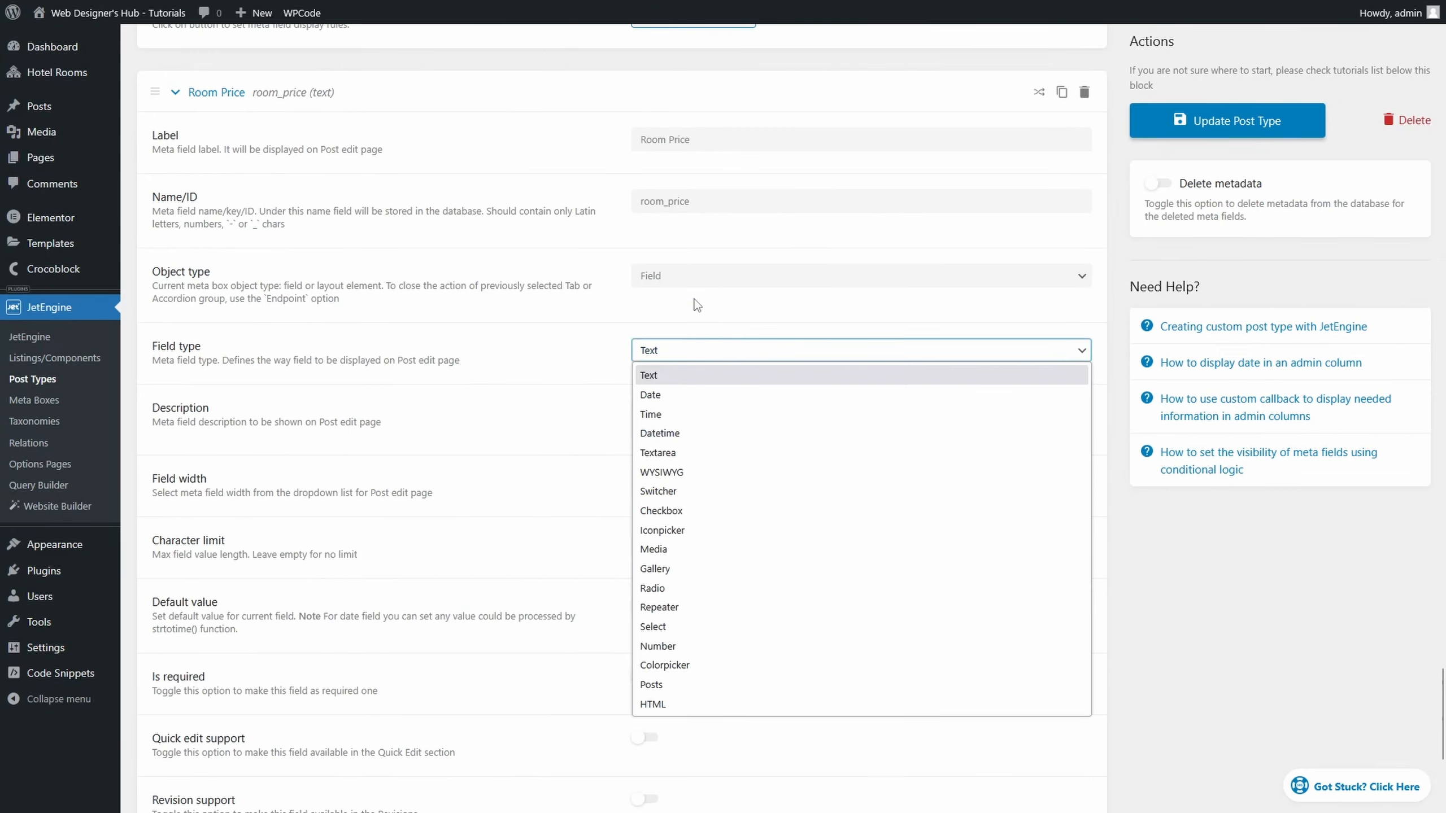
{"action": "left_click", "coordinate": [726, 646]}
{"action": "left_click", "coordinate": [666, 417]}
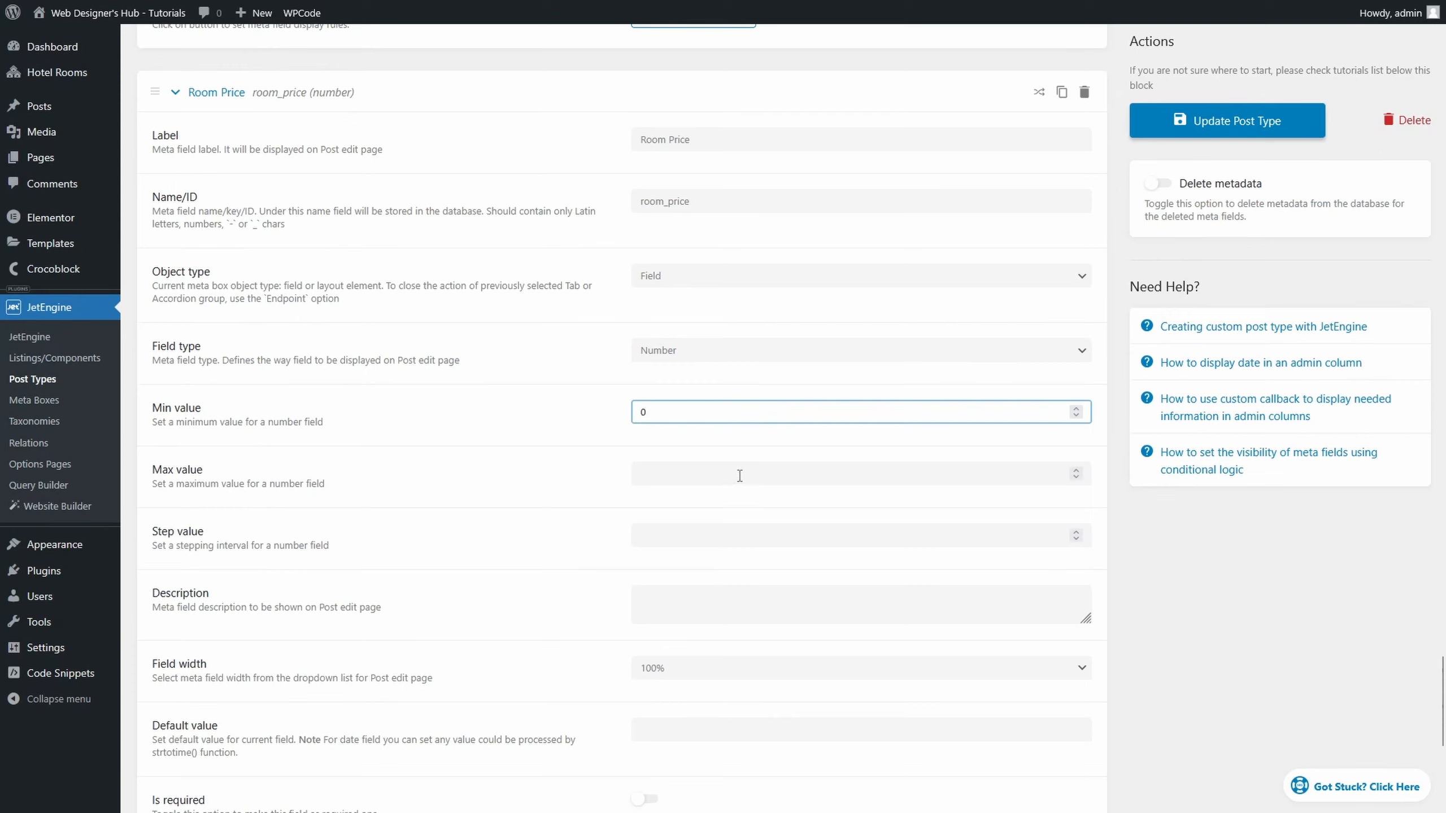
{"action": "left_click", "coordinate": [689, 538]}
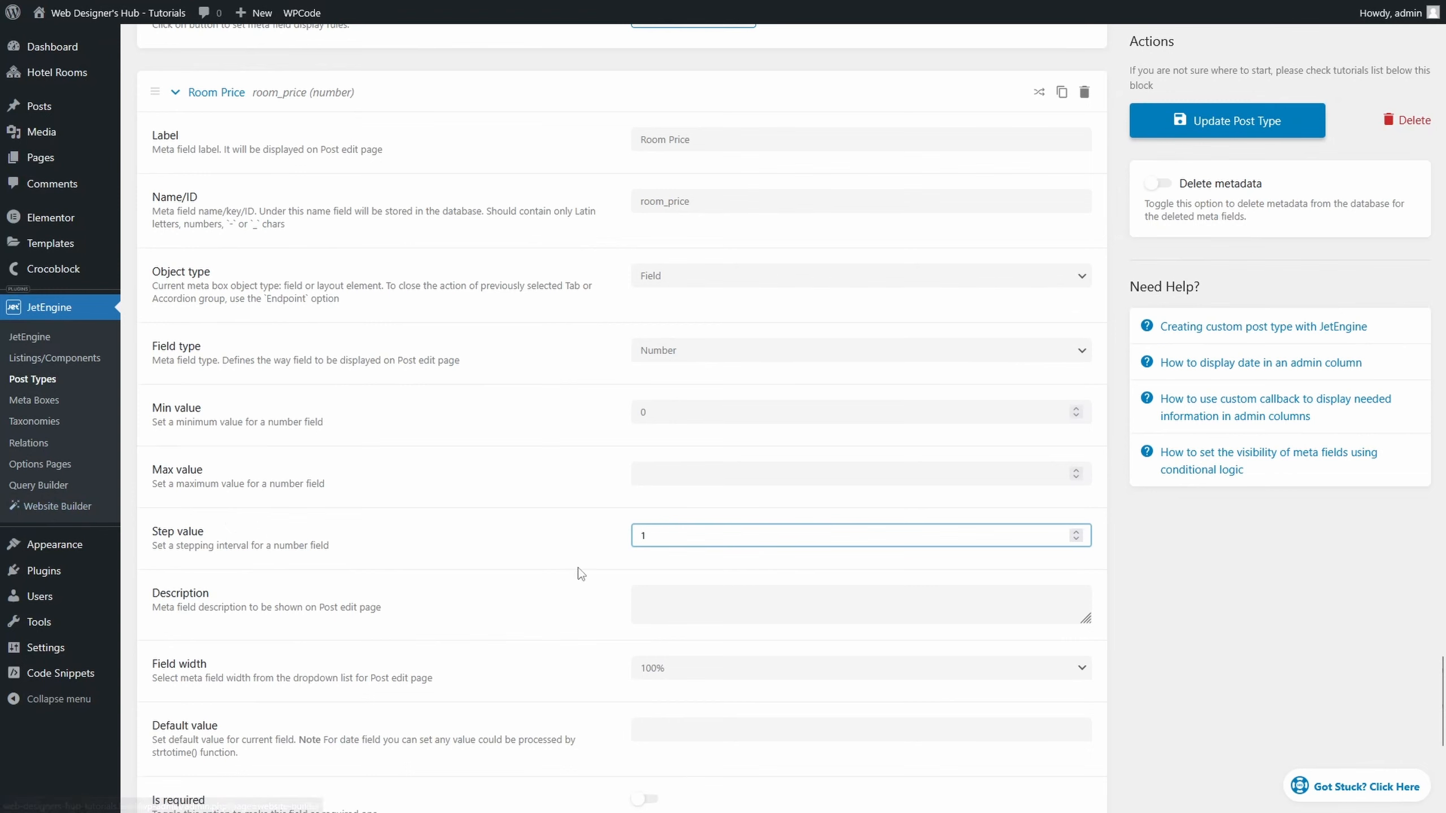
Save the post type update and open a new Hotel Rooms post to check its custom meta fields
{"action": "left_click", "coordinate": [1303, 620]}
{"action": "scroll", "coordinate": [683, 533], "scroll_direction": "down", "scroll_amount": 5}
{"action": "scroll", "coordinate": [683, 533], "scroll_direction": "up", "scroll_amount": 4}
{"action": "left_click", "coordinate": [1238, 128]}
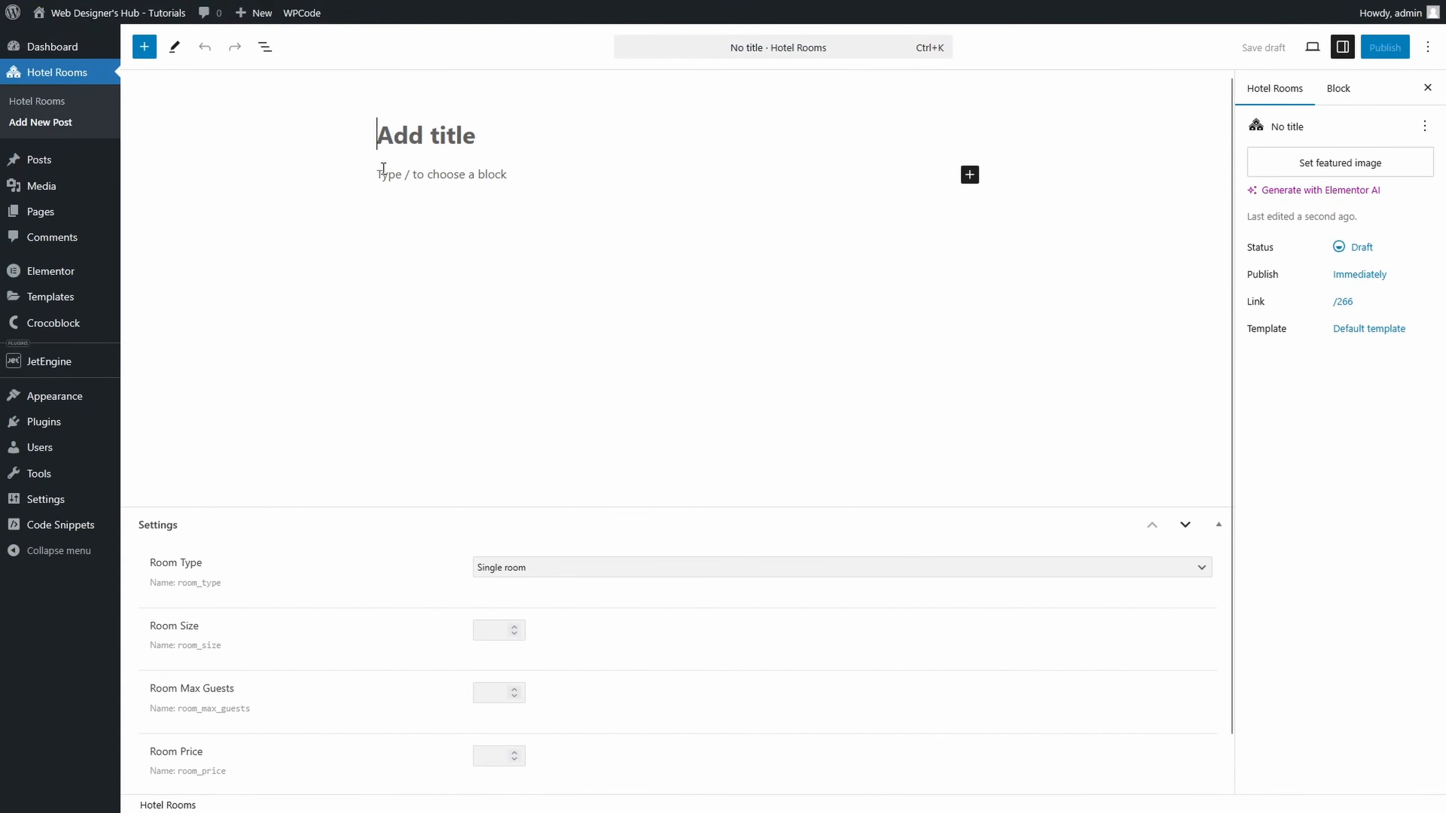
{"action": "left_click", "coordinate": [473, 187]}
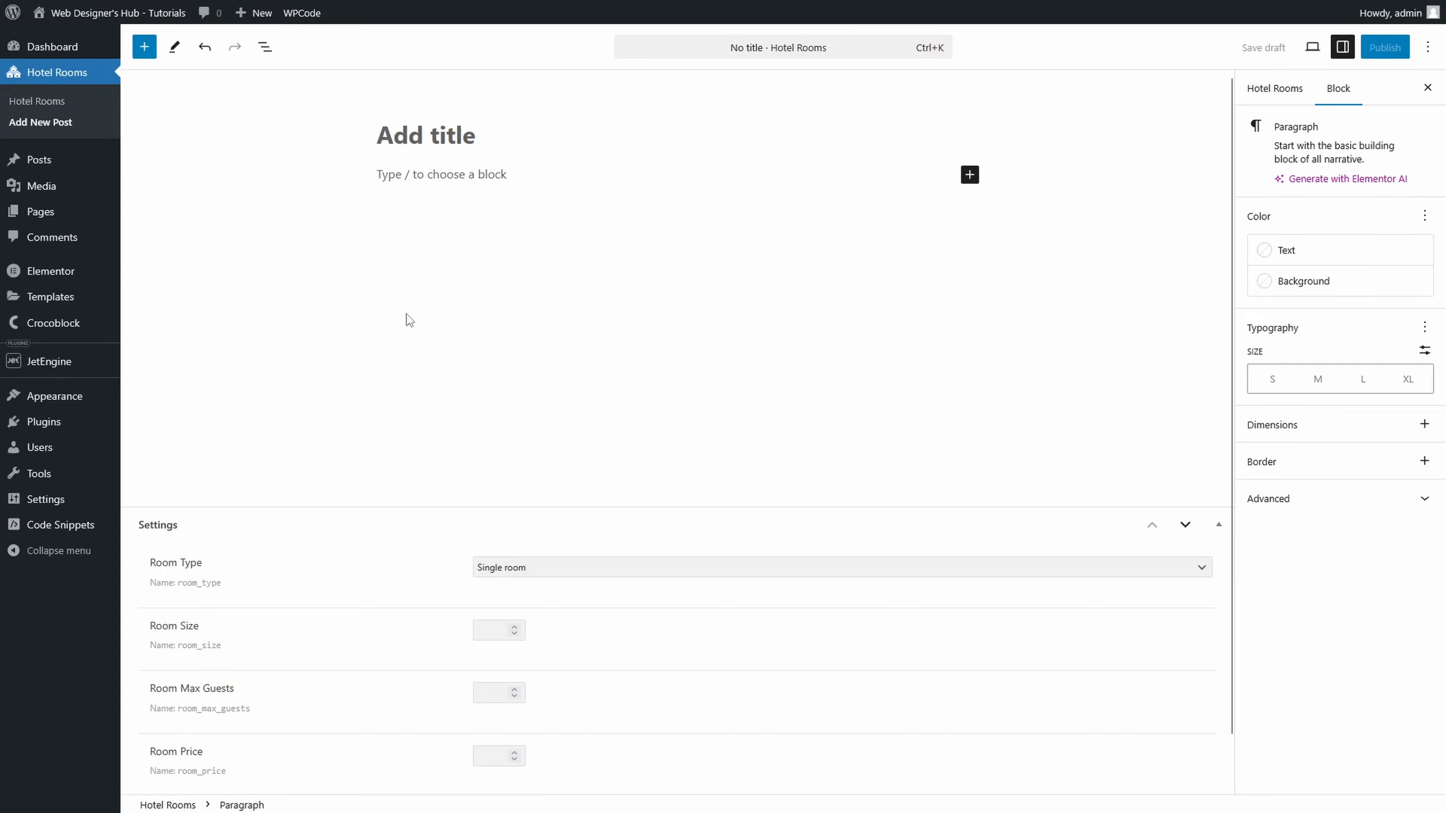
{"action": "scroll", "coordinate": [391, 327], "scroll_direction": "down", "scroll_amount": 1}
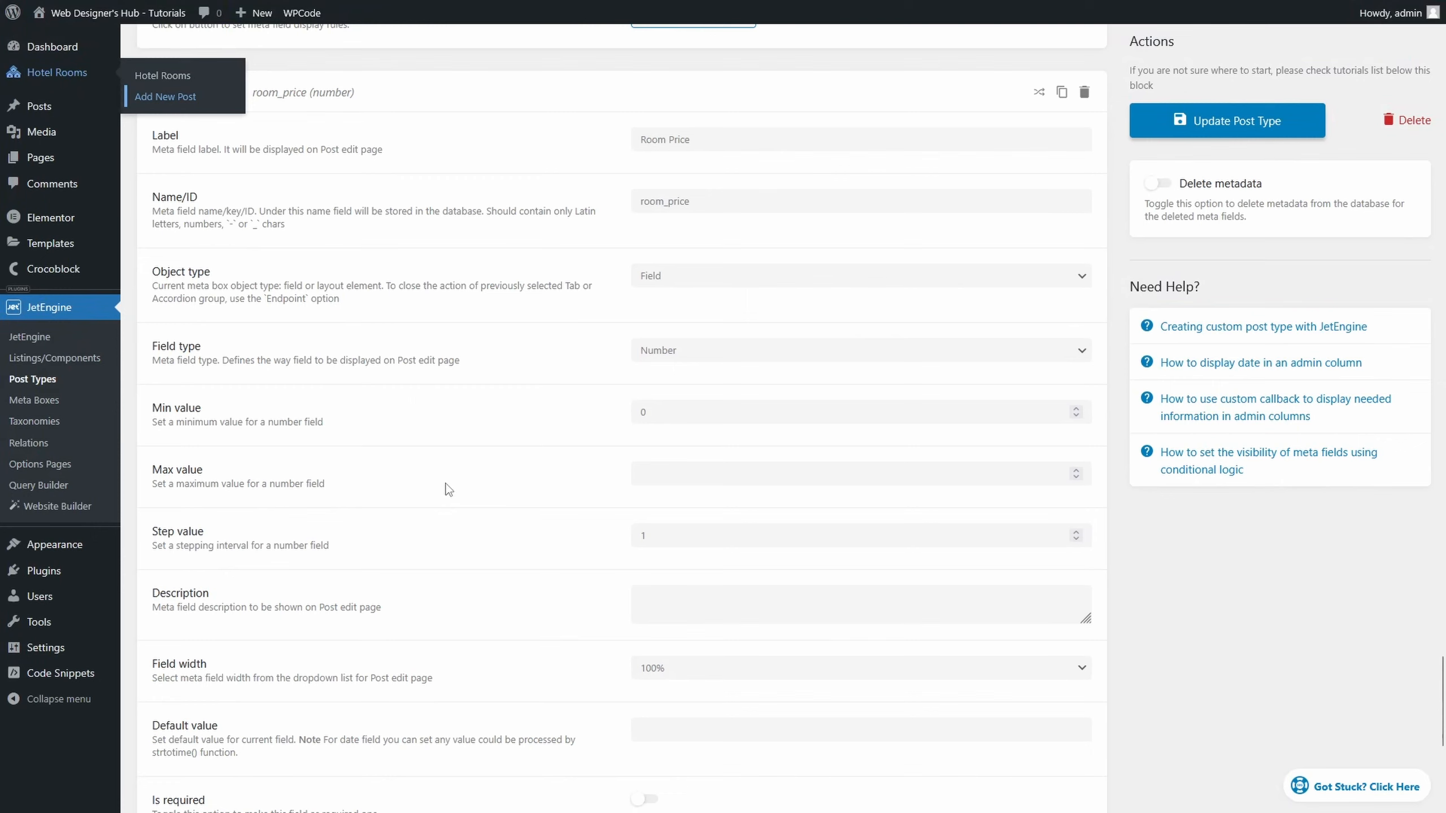
Set the Room Price meta field's width to 25% and collapse its settings
{"action": "scroll", "coordinate": [438, 516], "scroll_direction": "up", "scroll_amount": 7}
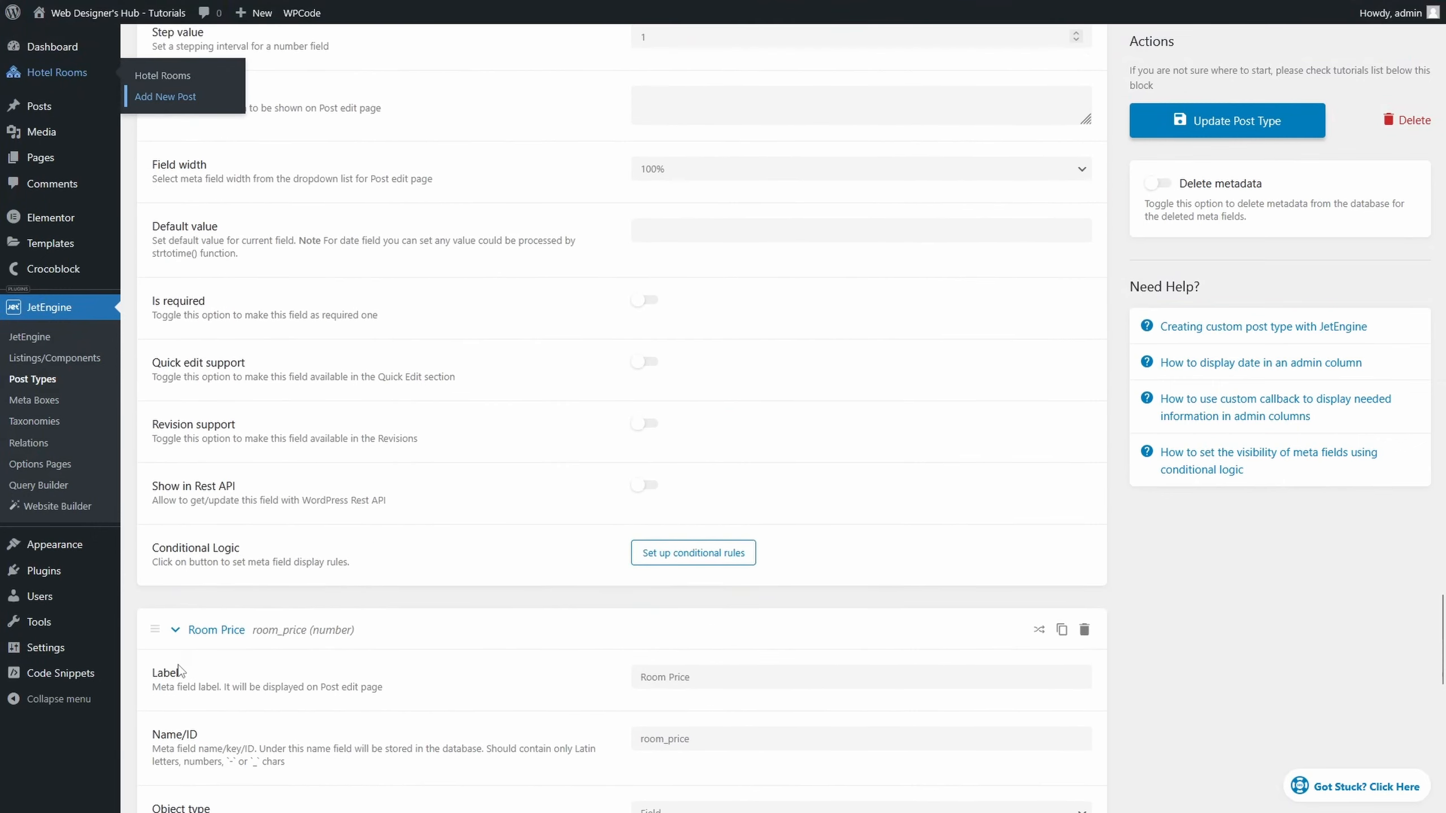
{"action": "scroll", "coordinate": [179, 669], "scroll_direction": "down", "scroll_amount": 7}
{"action": "scroll", "coordinate": [179, 670], "scroll_direction": "down", "scroll_amount": 5}
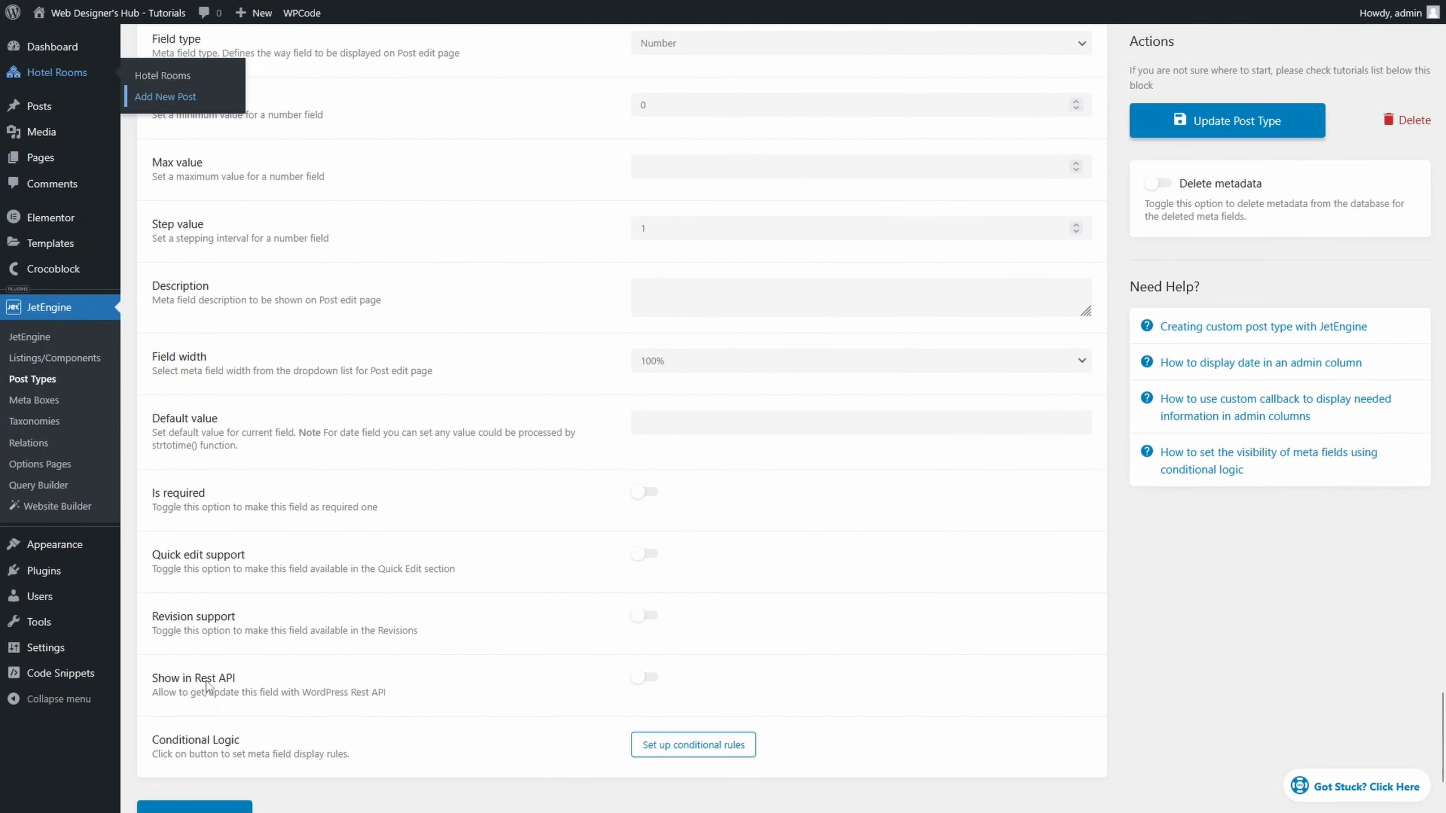
{"action": "scroll", "coordinate": [282, 687], "scroll_direction": "up", "scroll_amount": 1}
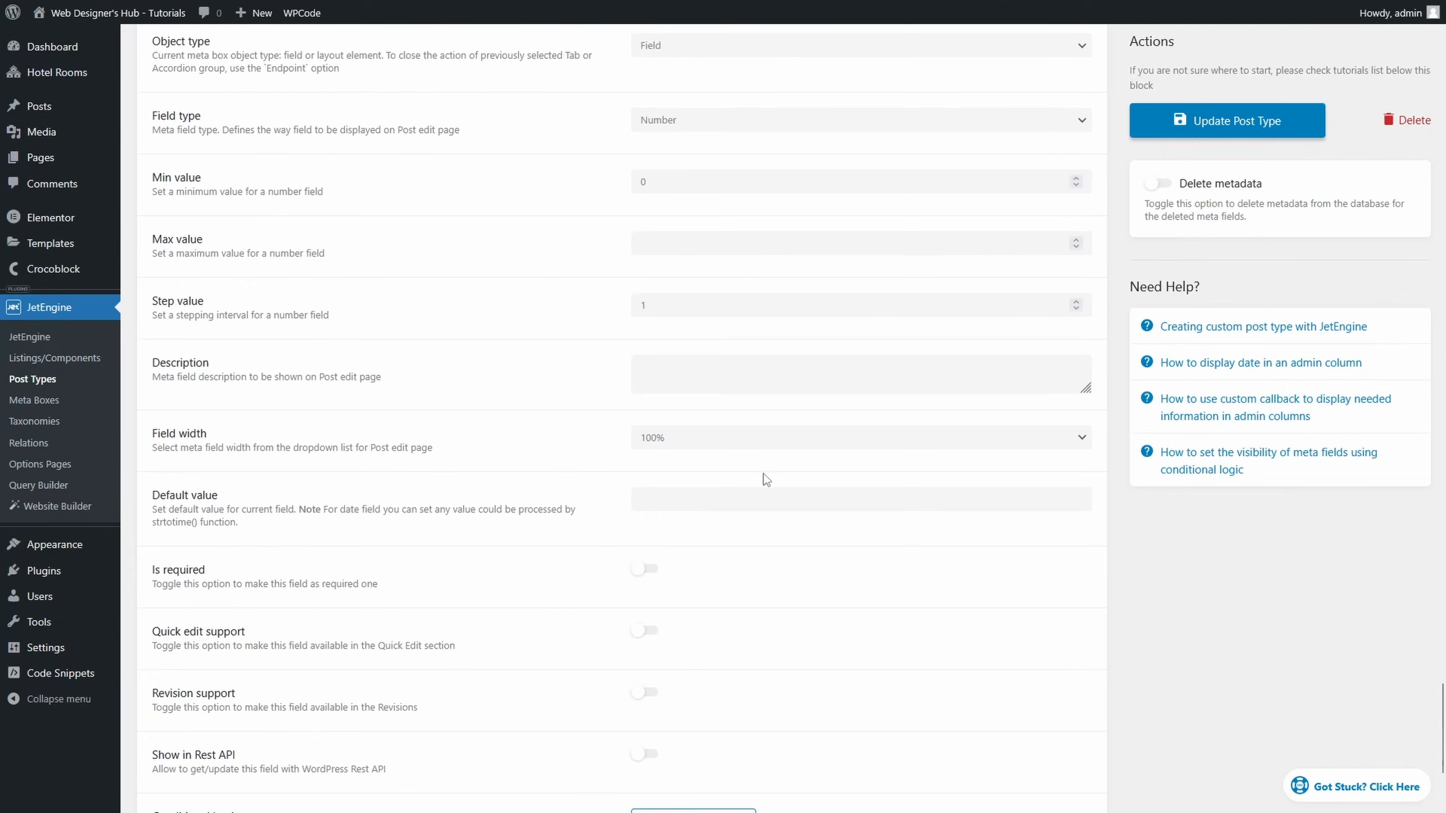
{"action": "left_click", "coordinate": [779, 437]}
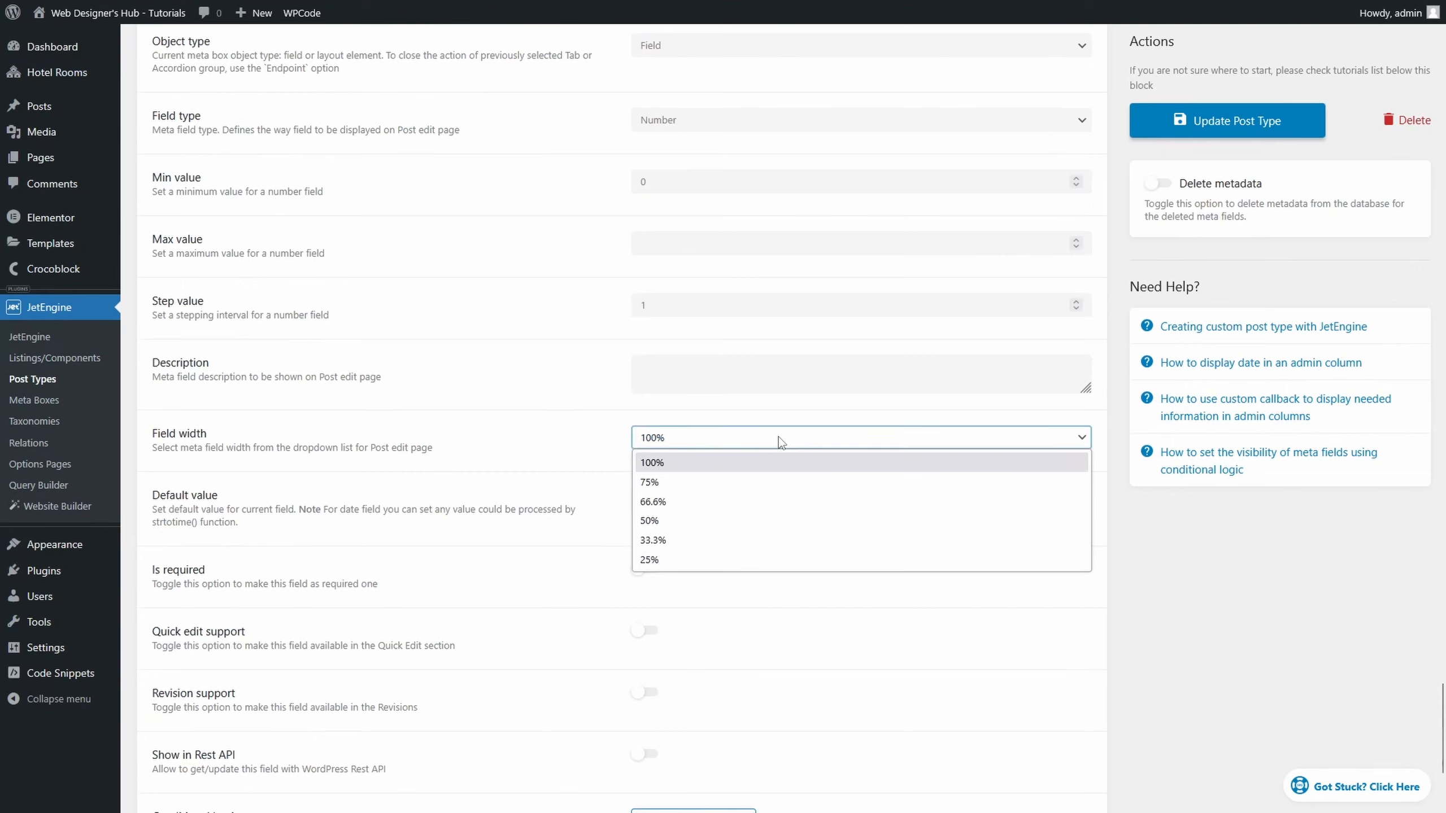
{"action": "left_click", "coordinate": [686, 560]}
{"action": "scroll", "coordinate": [214, 403], "scroll_direction": "up", "scroll_amount": 8}
{"action": "left_click", "coordinate": [214, 402]}
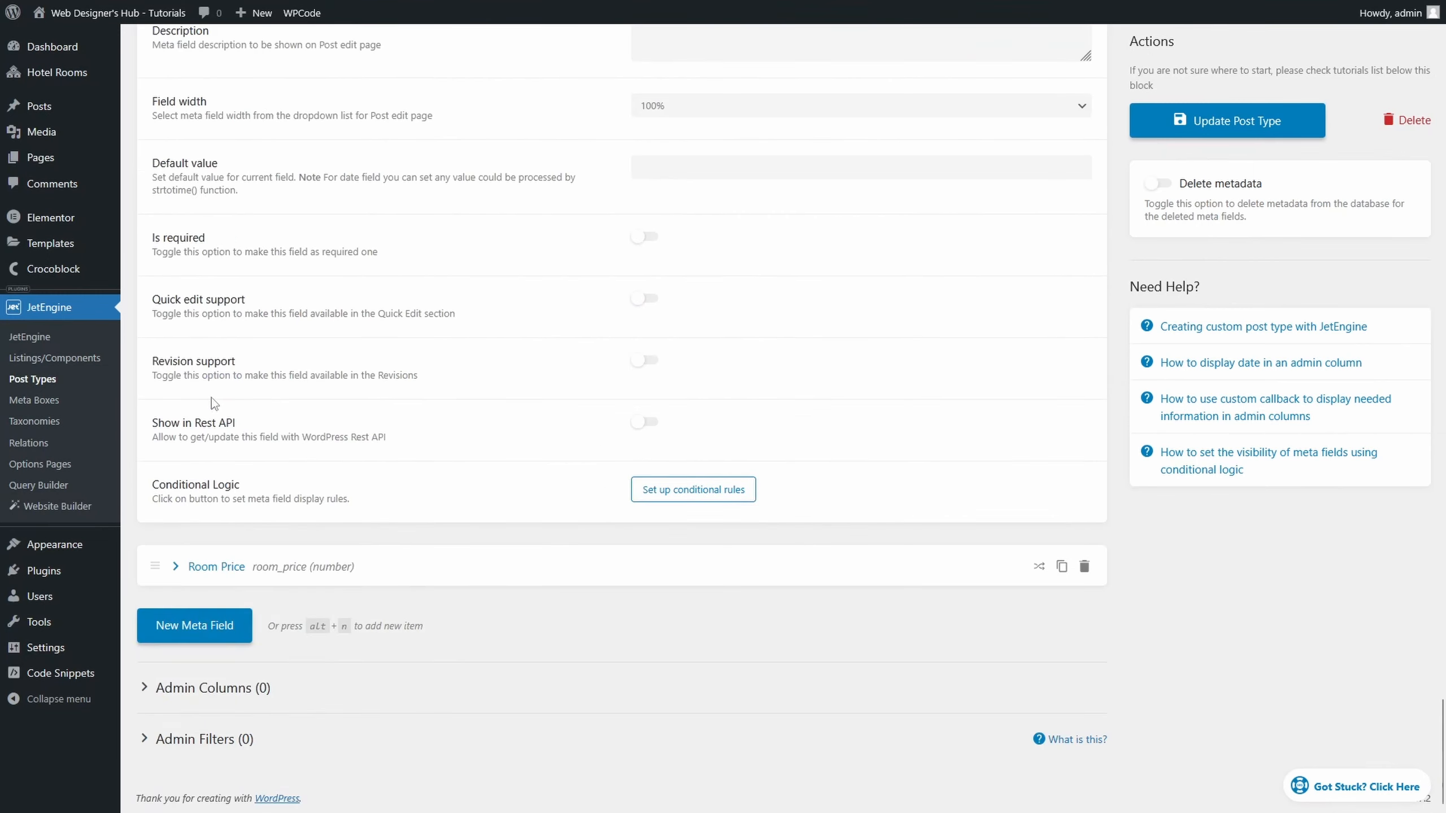
Set the Room Max Guests meta field's width to 25% and collapse its settings
{"action": "scroll", "coordinate": [442, 462], "scroll_direction": "up", "scroll_amount": 4}
{"action": "left_click", "coordinate": [739, 342]}
{"action": "left_click", "coordinate": [686, 458]}
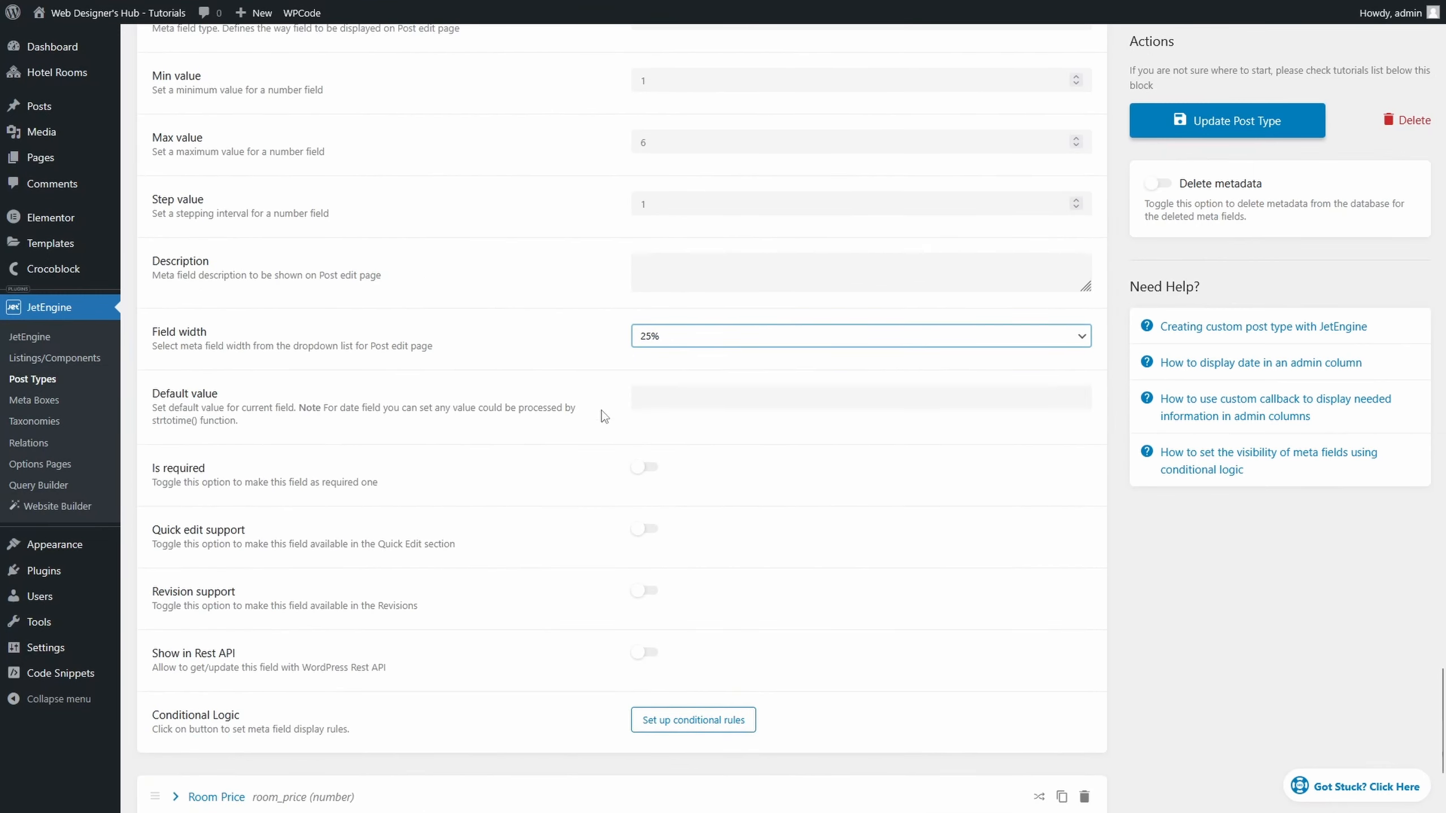
{"action": "scroll", "coordinate": [250, 349], "scroll_direction": "up", "scroll_amount": 7}
{"action": "left_click", "coordinate": [172, 146]}
Set the Room Size meta field's width to 25% and collapse its settings
{"action": "scroll", "coordinate": [341, 240], "scroll_direction": "up", "scroll_amount": 4}
{"action": "left_click", "coordinate": [707, 273]}
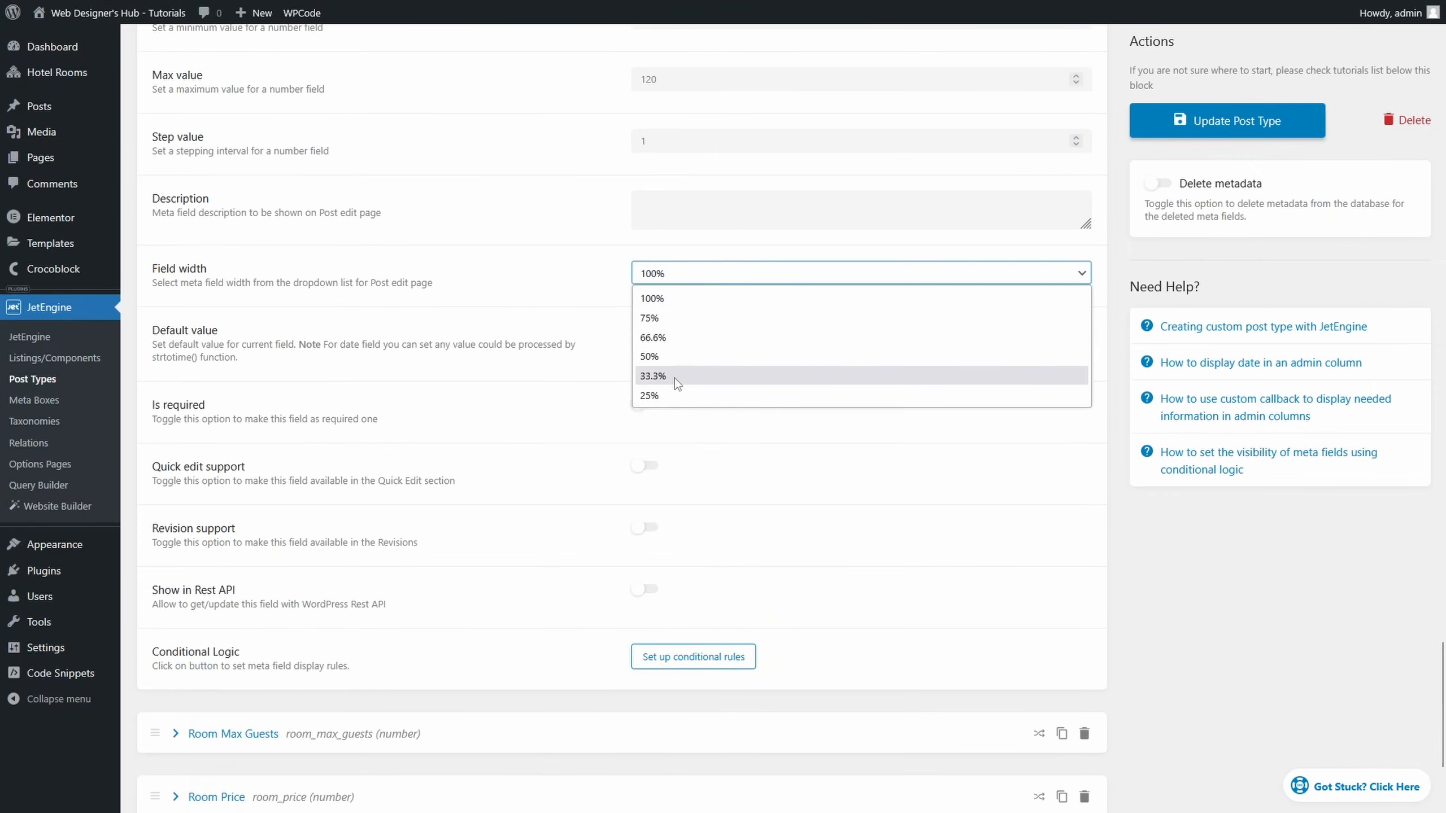
{"action": "left_click", "coordinate": [677, 394]}
{"action": "scroll", "coordinate": [285, 405], "scroll_direction": "up", "scroll_amount": 13}
{"action": "left_click", "coordinate": [175, 468]}
Set the Room Type meta field's width to 25% and save the post type update
{"action": "scroll", "coordinate": [341, 432], "scroll_direction": "up", "scroll_amount": 5}
{"action": "left_click", "coordinate": [677, 386]}
{"action": "left_click", "coordinate": [666, 506]}
{"action": "scroll", "coordinate": [284, 332], "scroll_direction": "up", "scroll_amount": 20}
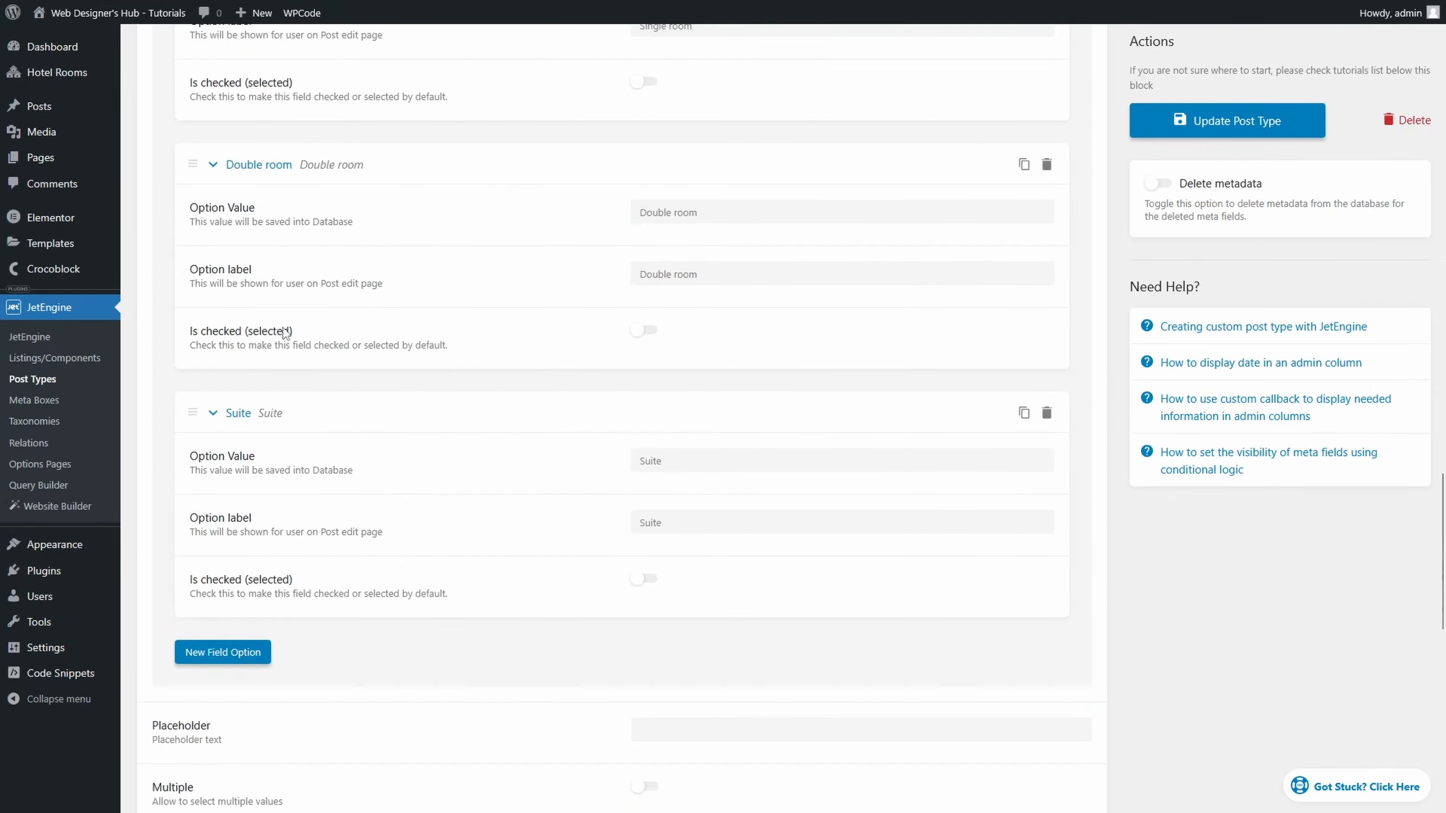
{"action": "scroll", "coordinate": [165, 422], "scroll_direction": "down", "scroll_amount": 4}
{"action": "left_click", "coordinate": [175, 424]}
{"action": "left_click", "coordinate": [1228, 121]}
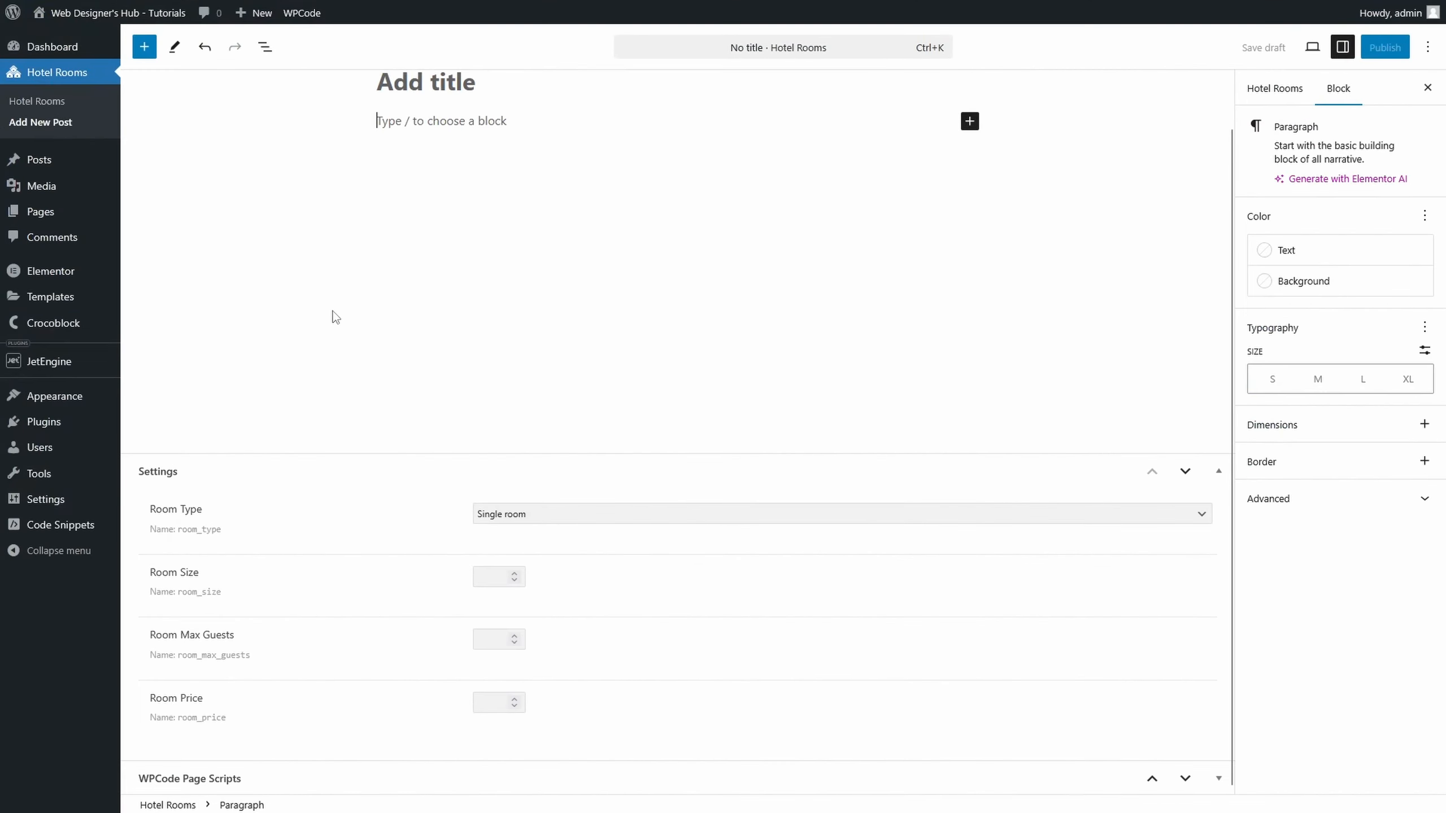
Reload the new Hotel Rooms post and check the layout of the custom fields and the Room Type options
{"action": "key", "text": "F5"}
{"action": "left_click", "coordinate": [730, 442]}
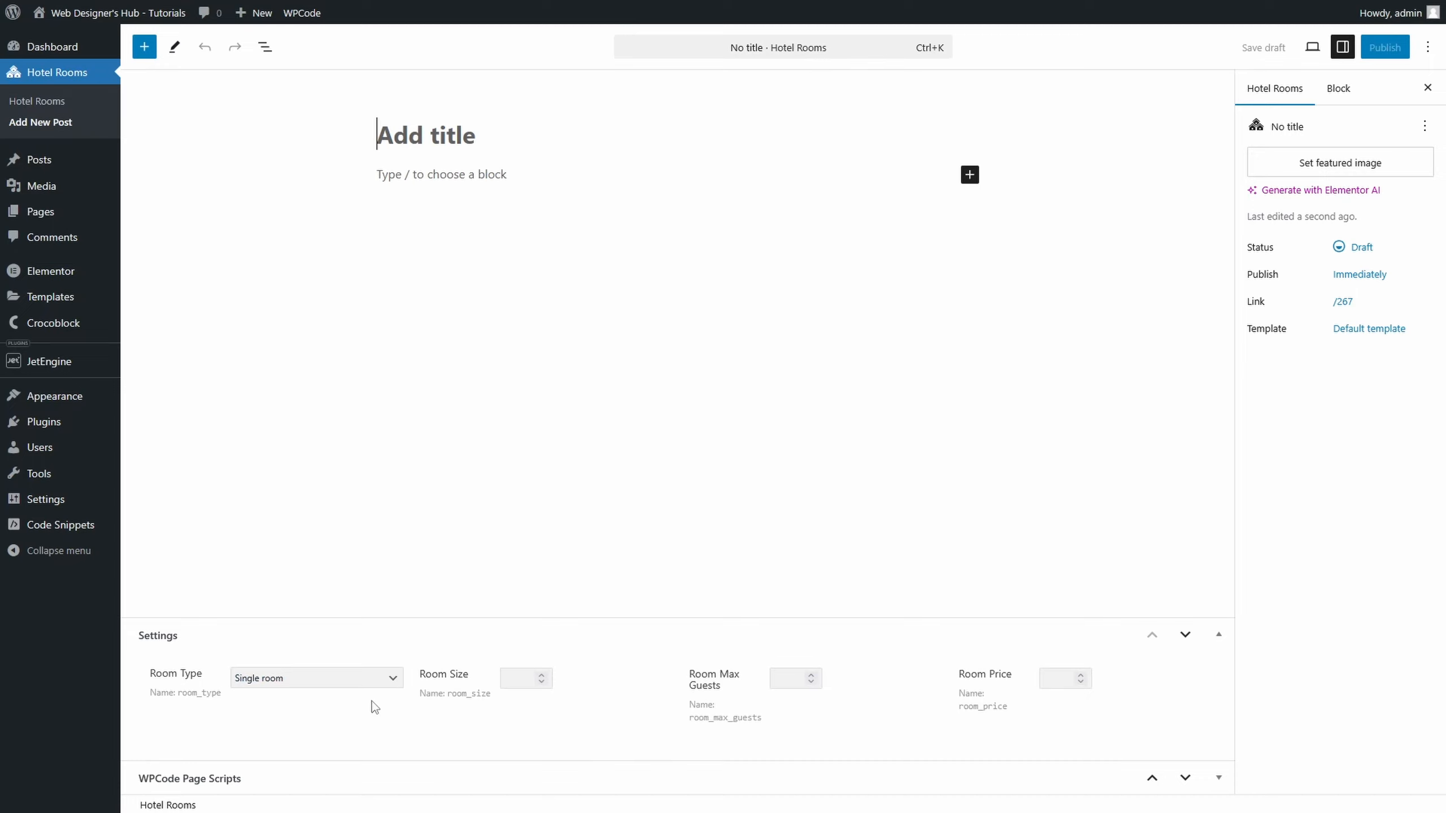
{"action": "left_click", "coordinate": [342, 684]}
{"action": "left_click", "coordinate": [367, 684]}
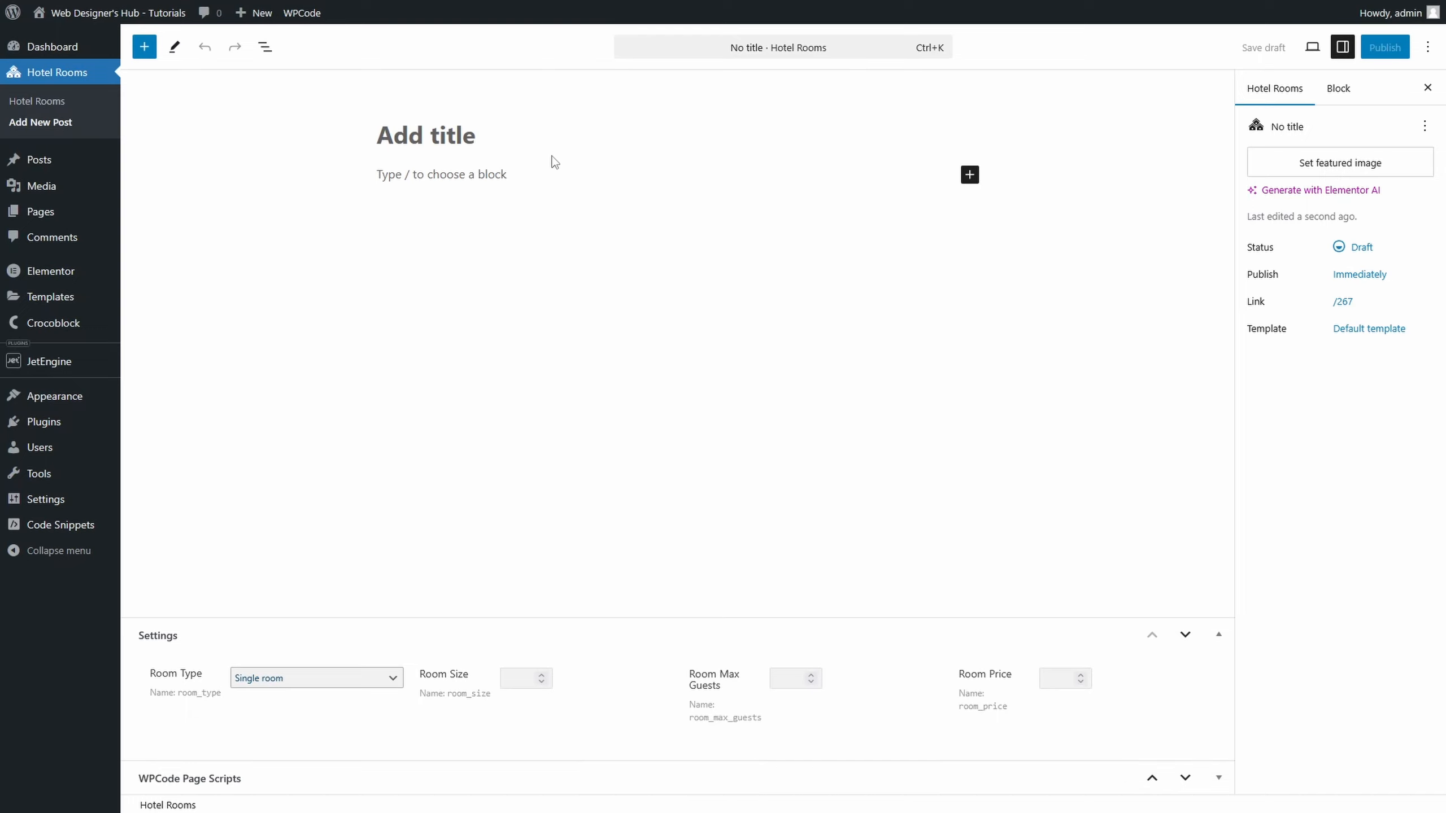
Title the post Single room, fill in its Room Size, Room Max Guests and Room Price, and publish it
{"action": "left_click", "coordinate": [553, 135]}
{"action": "type", "text": "Single room"}
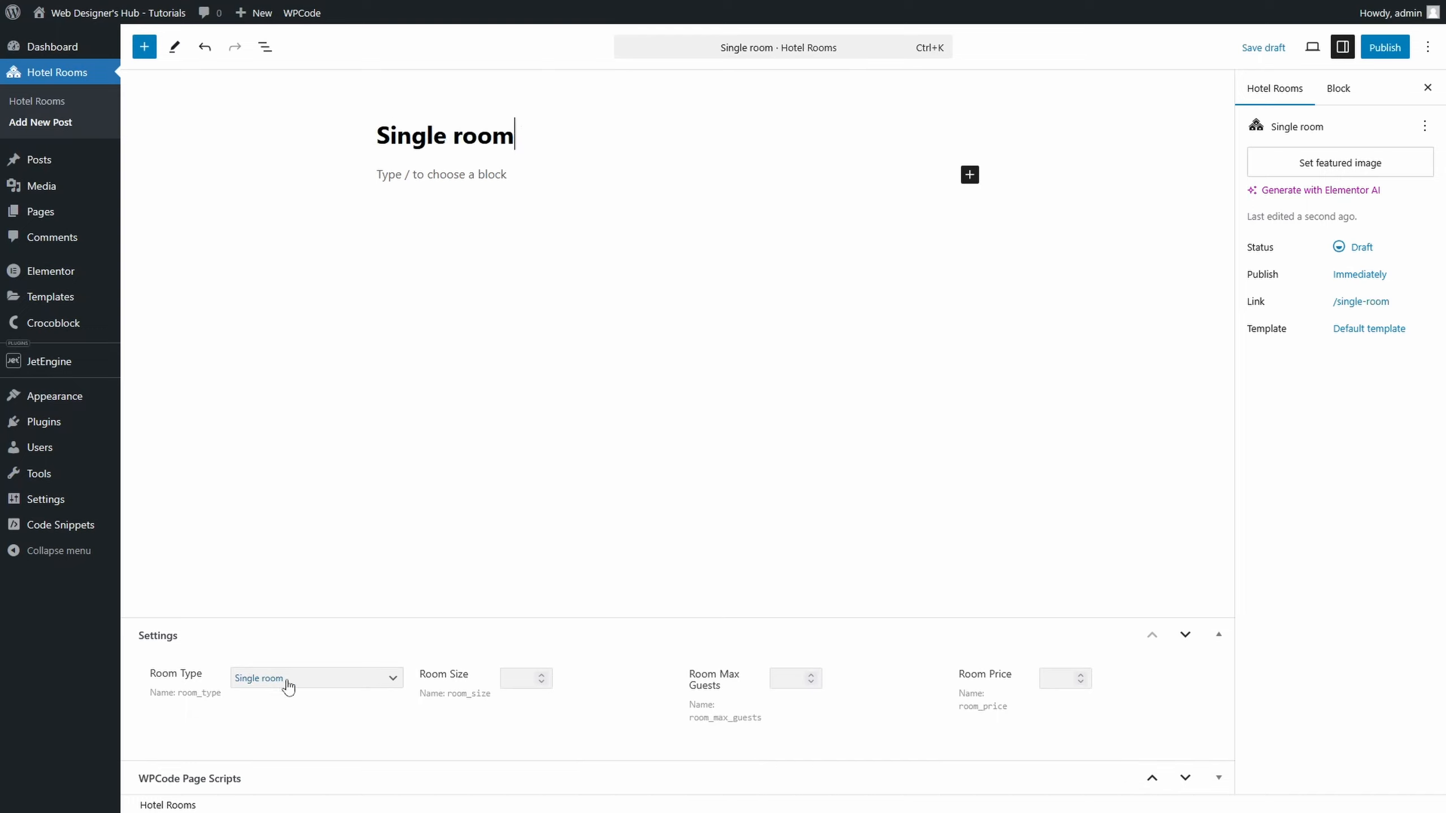
{"action": "left_click", "coordinate": [522, 684]}
{"action": "left_click", "coordinate": [794, 679]}
{"action": "left_click", "coordinate": [1054, 675]}
{"action": "left_click", "coordinate": [1386, 49]}
{"action": "left_click", "coordinate": [1397, 40]}
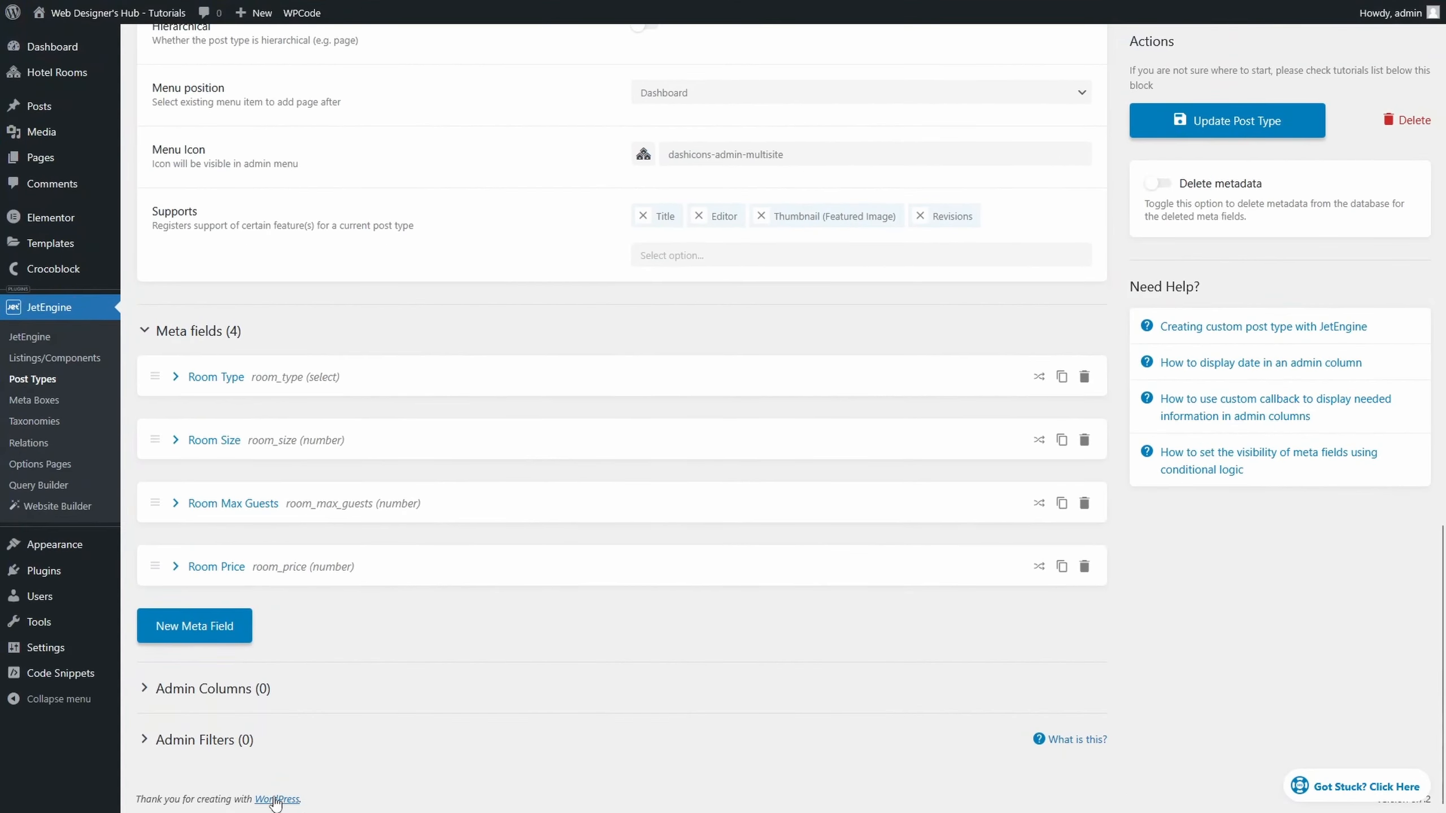
Add two Meta Value admin columns to the post type, one titled Size reading room_size and one titled Type
{"action": "left_click", "coordinate": [225, 692]}
{"action": "scroll", "coordinate": [431, 631], "scroll_direction": "down", "scroll_amount": 1}
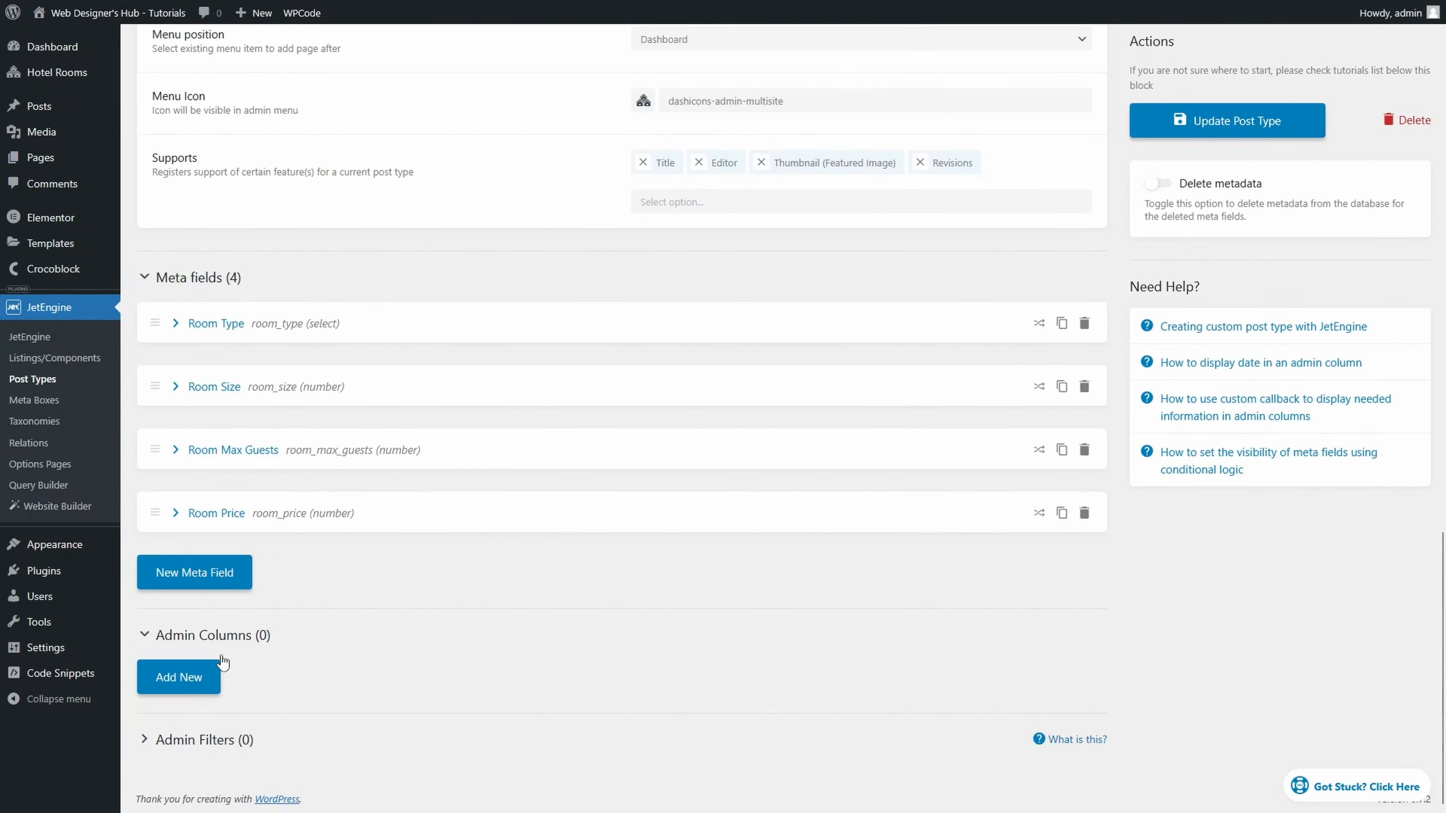
{"action": "left_click", "coordinate": [188, 679]}
{"action": "scroll", "coordinate": [722, 398], "scroll_direction": "down", "scroll_amount": 1}
{"action": "left_click", "coordinate": [738, 228]}
{"action": "type", "text": "Size"}
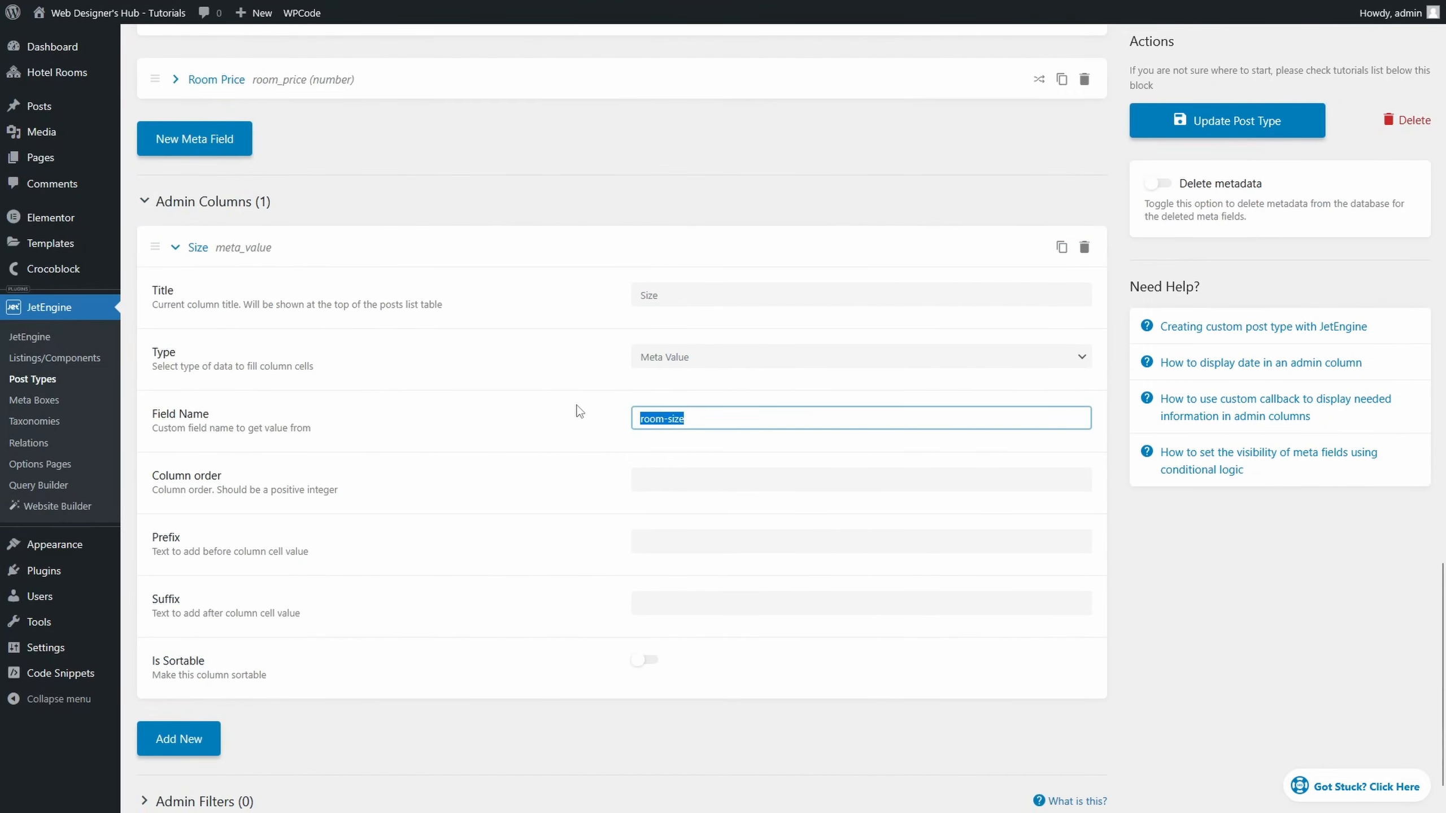
{"action": "type", "text": "room_s"}
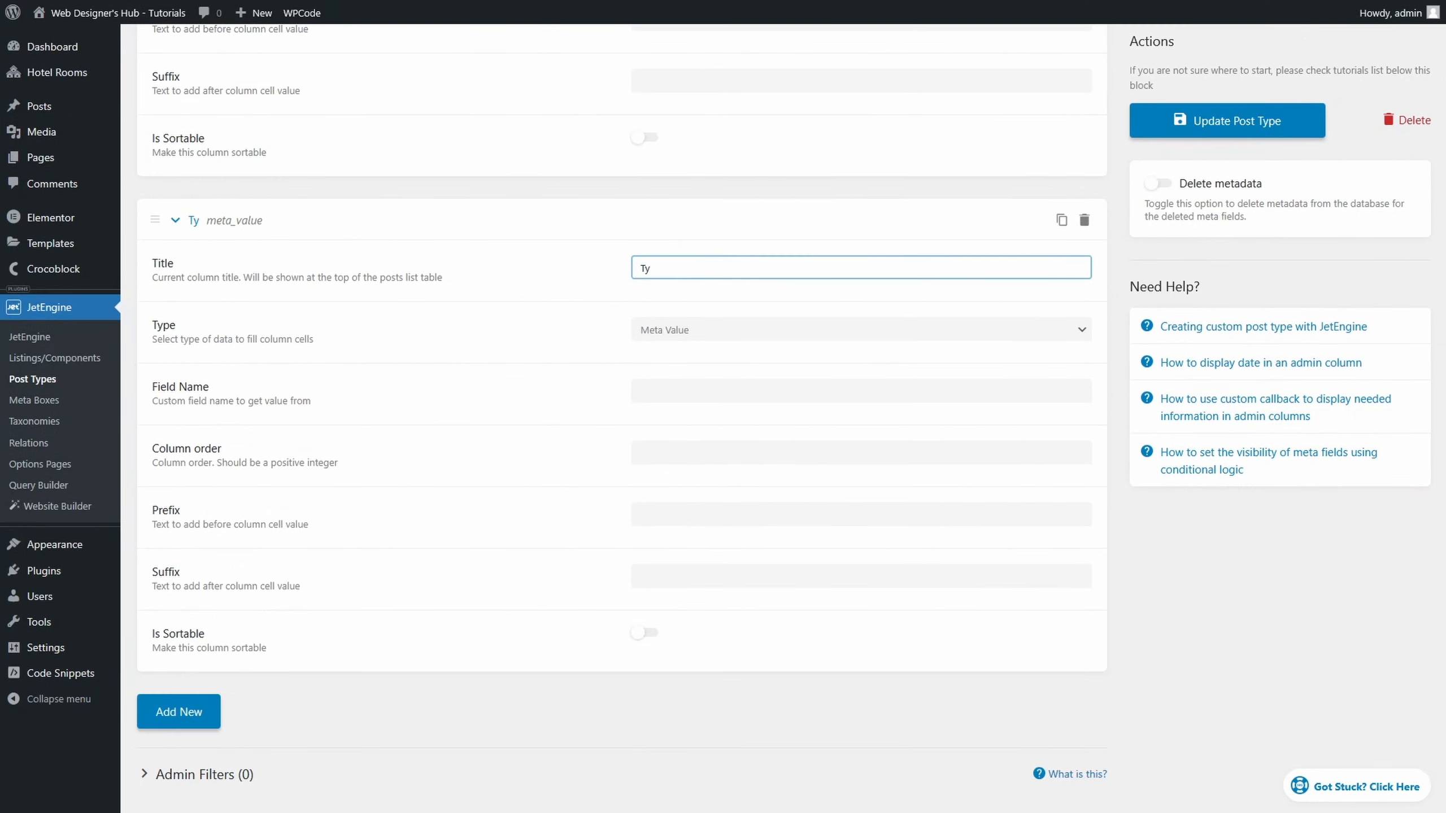
{"action": "type", "text": "pe"}
{"action": "left_click", "coordinate": [715, 393]}
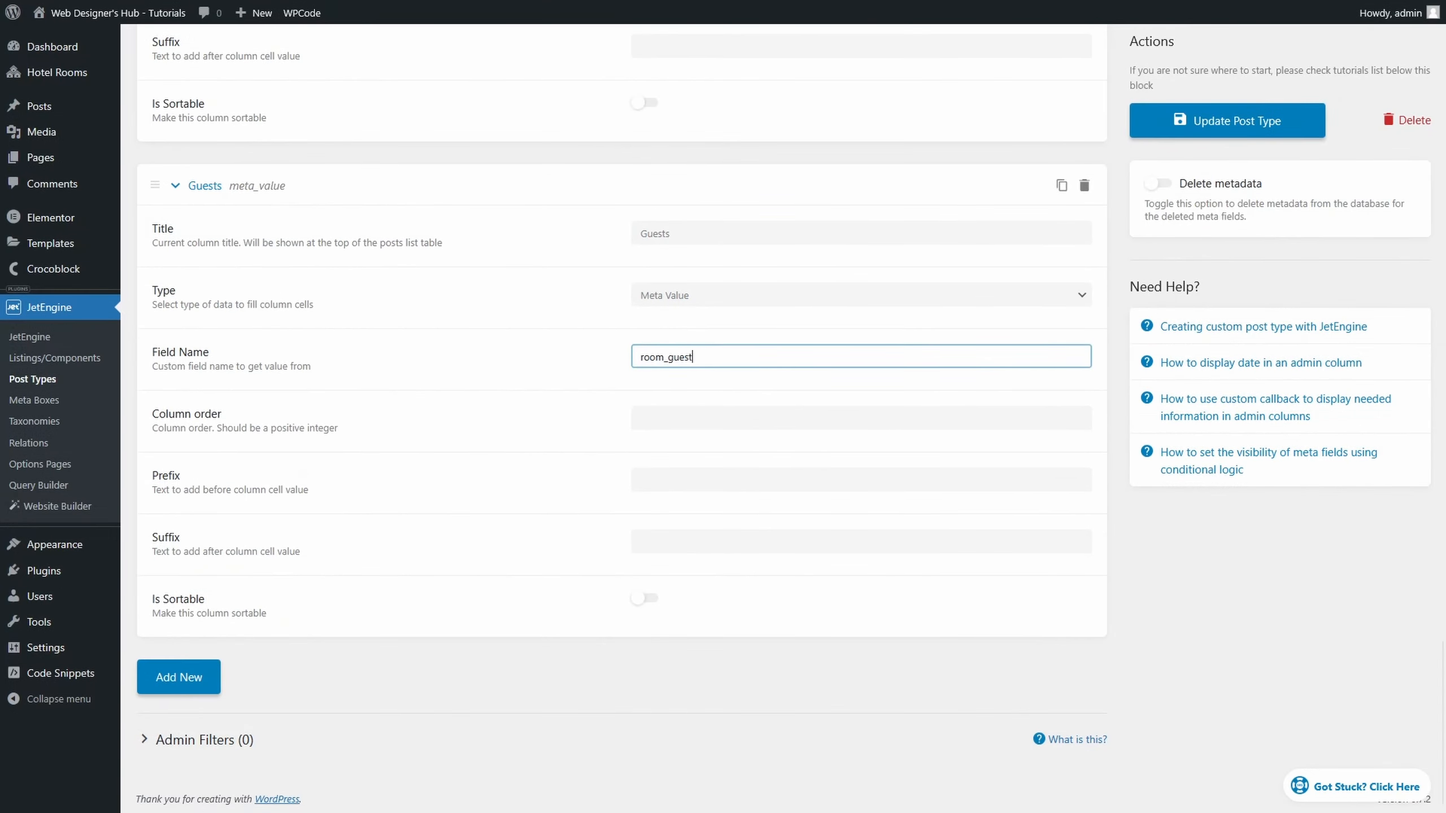
Title the new admin column below Guests Price and set its field name to room_price
{"action": "left_click", "coordinate": [667, 419]}
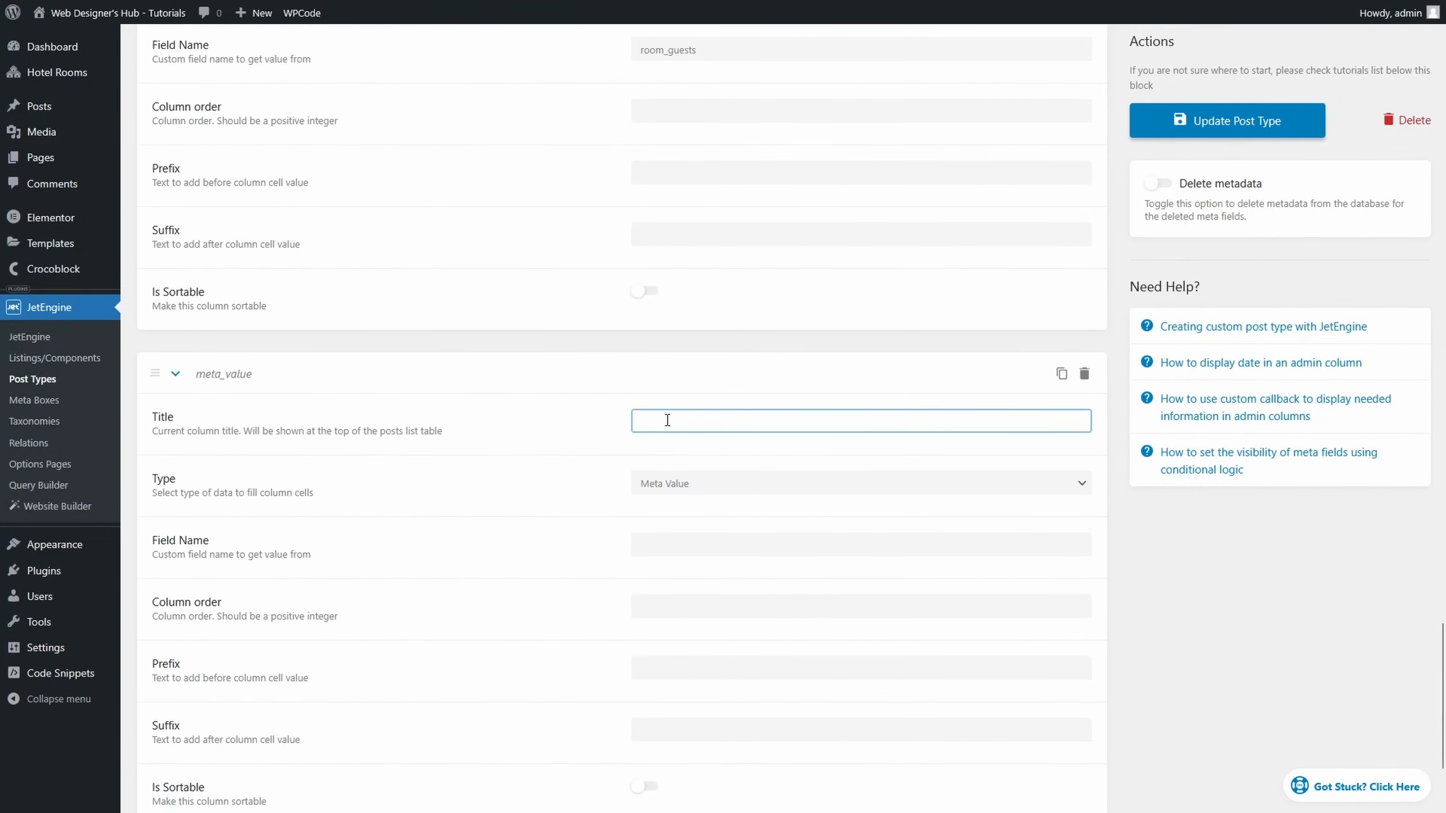
{"action": "type", "text": "Prics"}
{"action": "key", "text": "BackSpace"}
{"action": "type", "text": "e"}
{"action": "scroll", "coordinate": [667, 421], "scroll_direction": "down", "scroll_amount": 3}
{"action": "left_click", "coordinate": [667, 356]}
{"action": "type", "text": "room_price"}
Add another admin column titled Picture and set its type to Custom Callback
{"action": "left_click", "coordinate": [179, 677]}
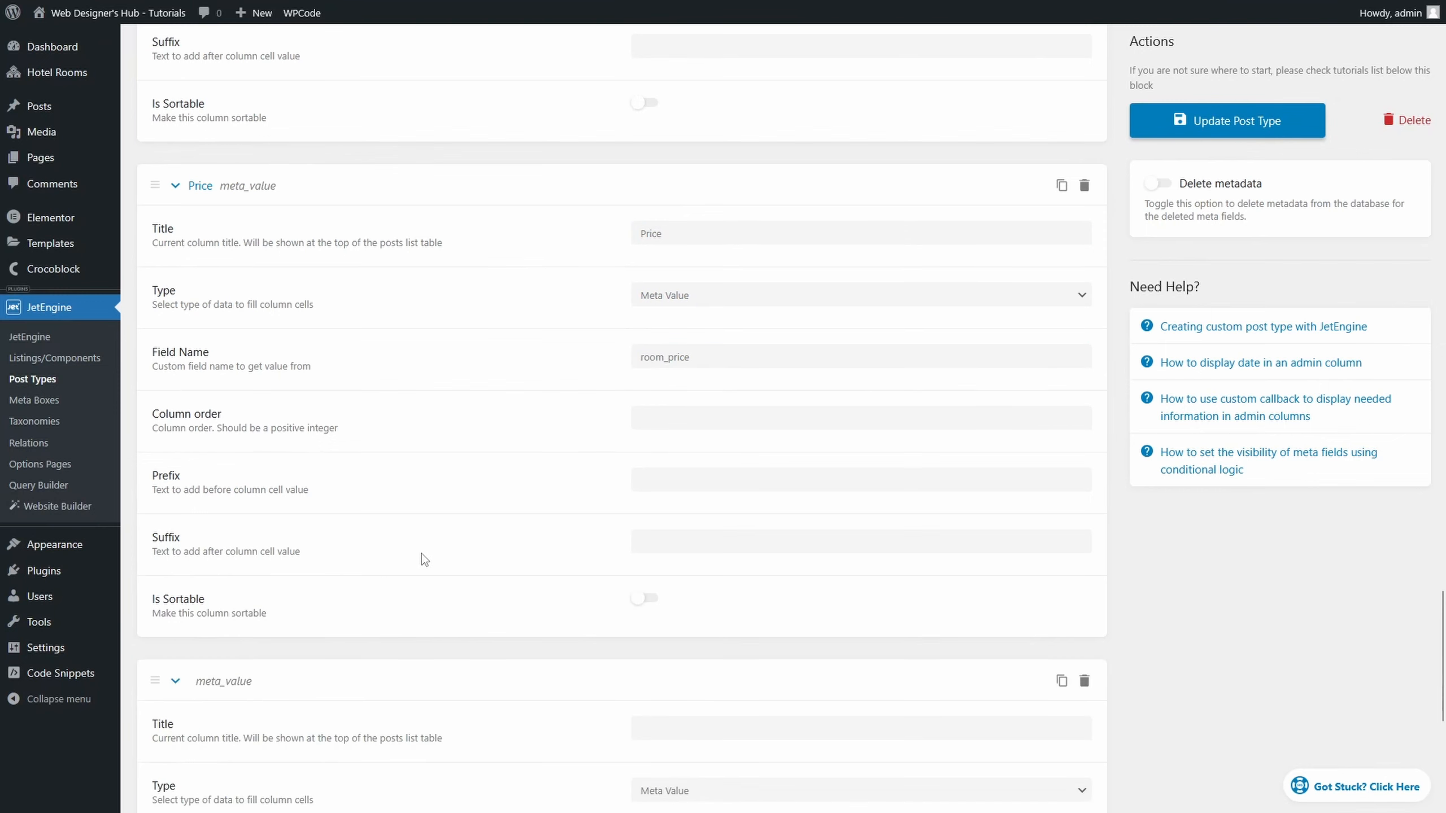
{"action": "scroll", "coordinate": [387, 566], "scroll_direction": "down", "scroll_amount": 5}
{"action": "scroll", "coordinate": [688, 323], "scroll_direction": "down", "scroll_amount": 3}
{"action": "left_click", "coordinate": [700, 268]}
{"action": "type", "text": "Picture"}
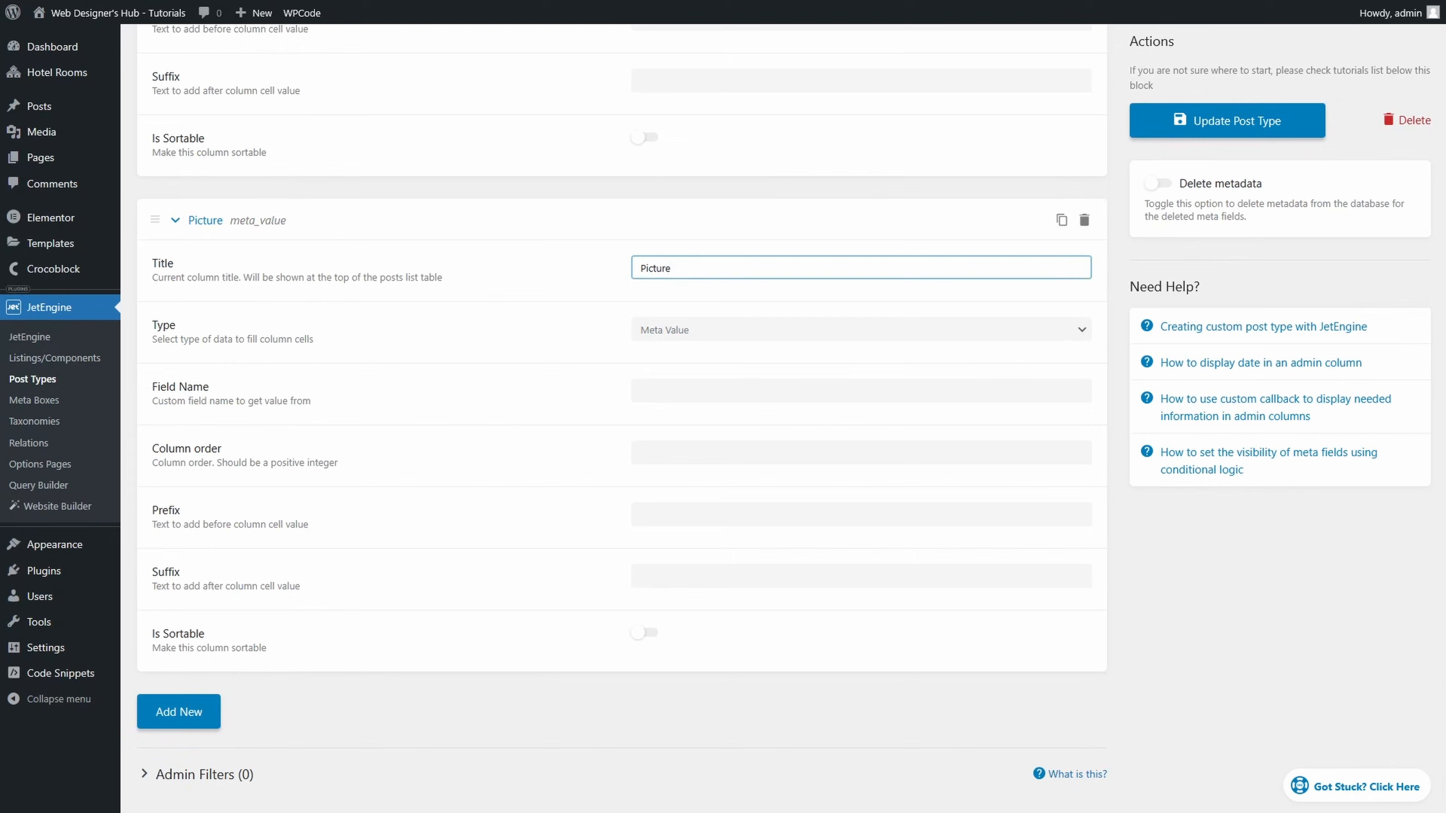
{"action": "left_click", "coordinate": [692, 333]}
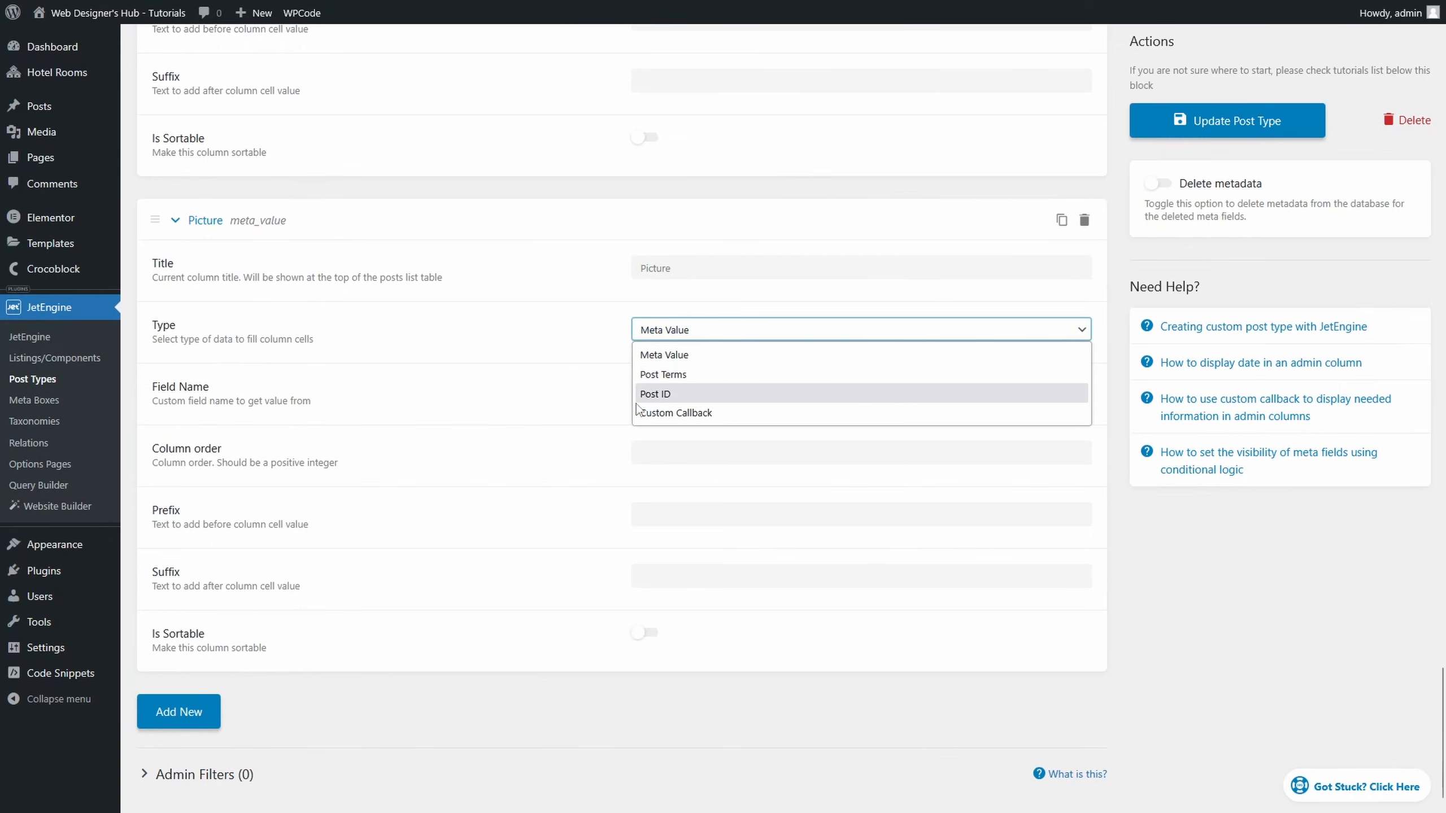
{"action": "left_click", "coordinate": [718, 414]}
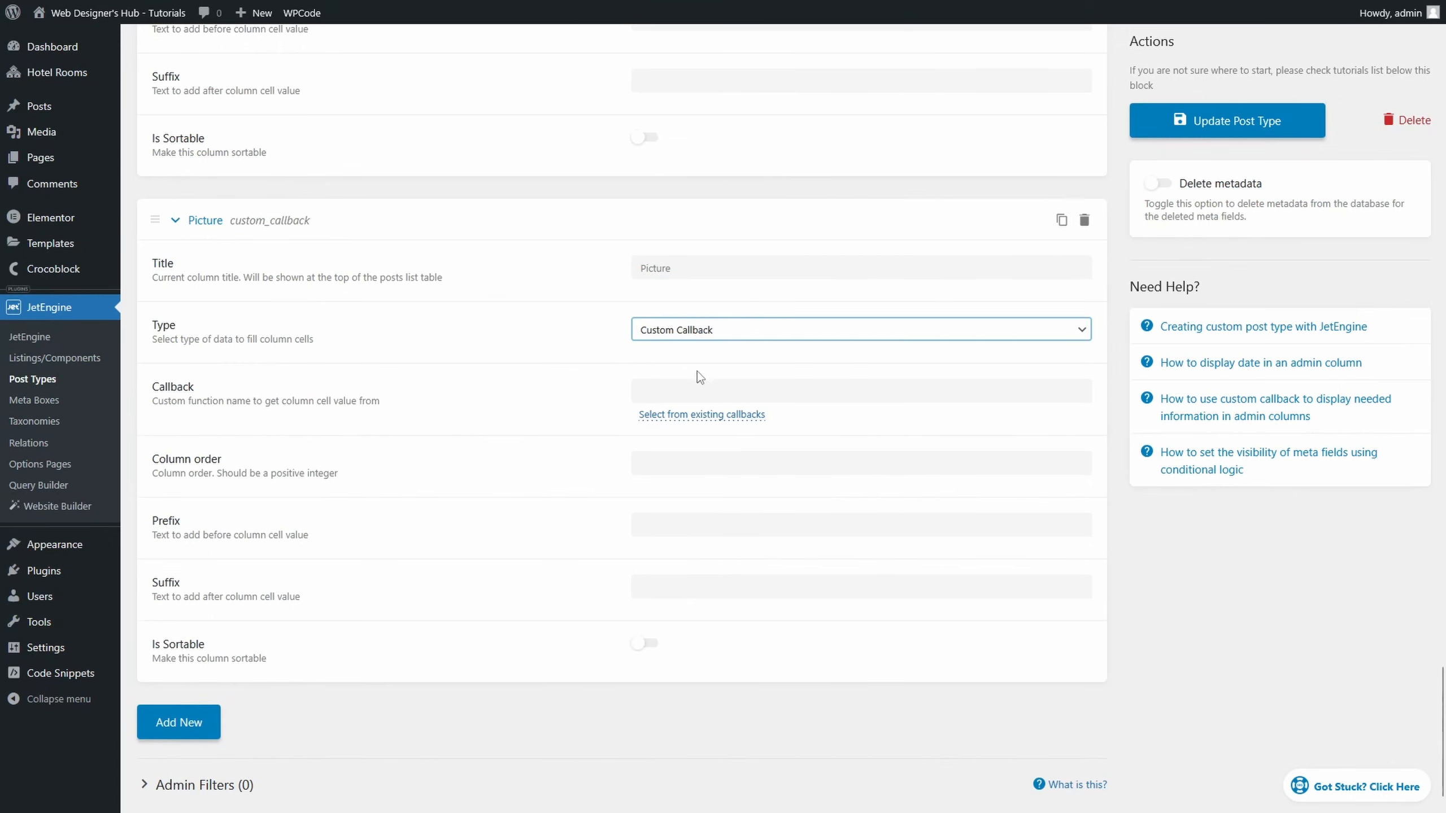
Set the Picture column's callback to jet_engine_custom_cb_render_image with field thumbnail and size 50, and save the post type
{"action": "left_click", "coordinate": [687, 416]}
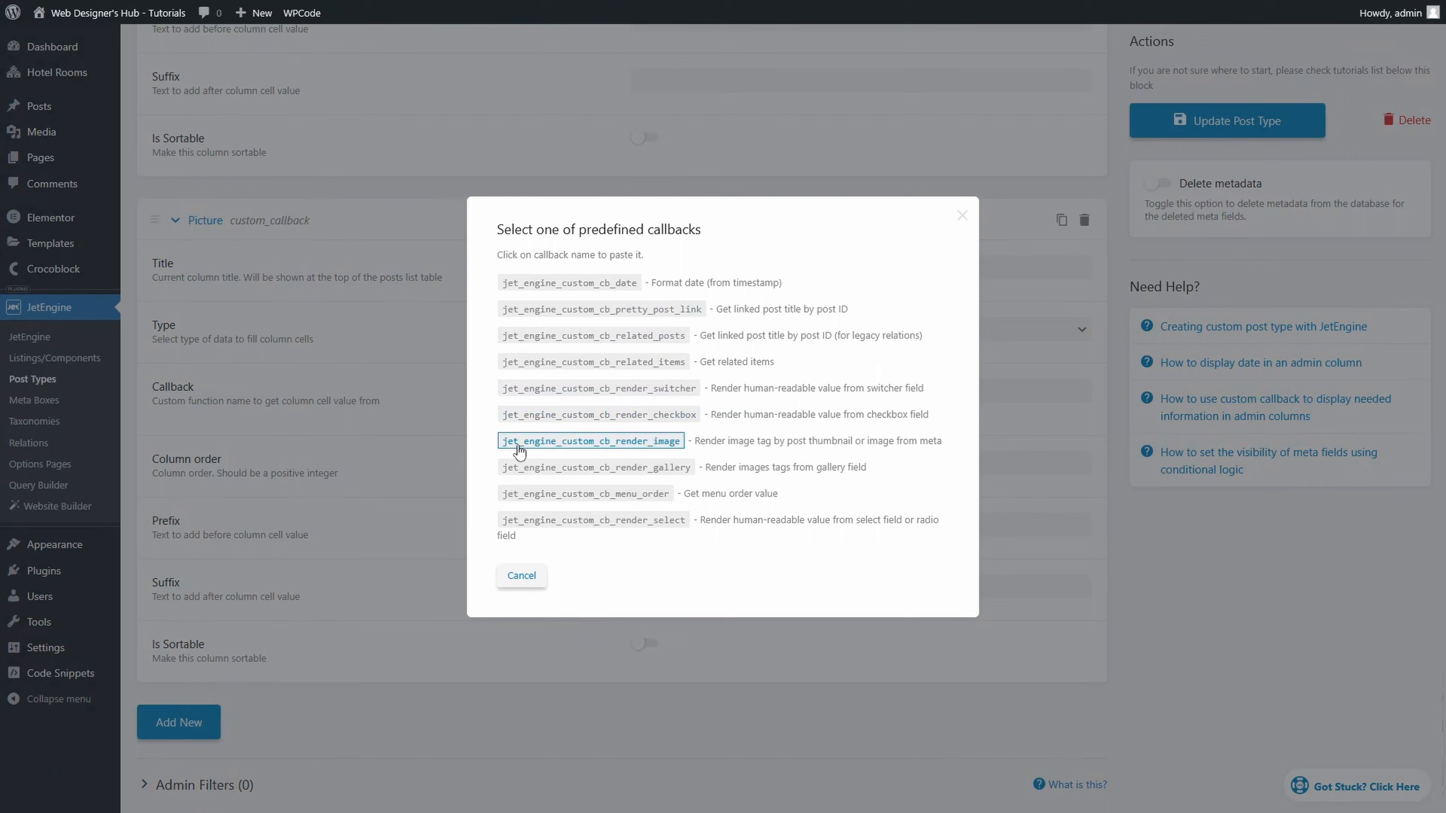
{"action": "left_click", "coordinate": [669, 450]}
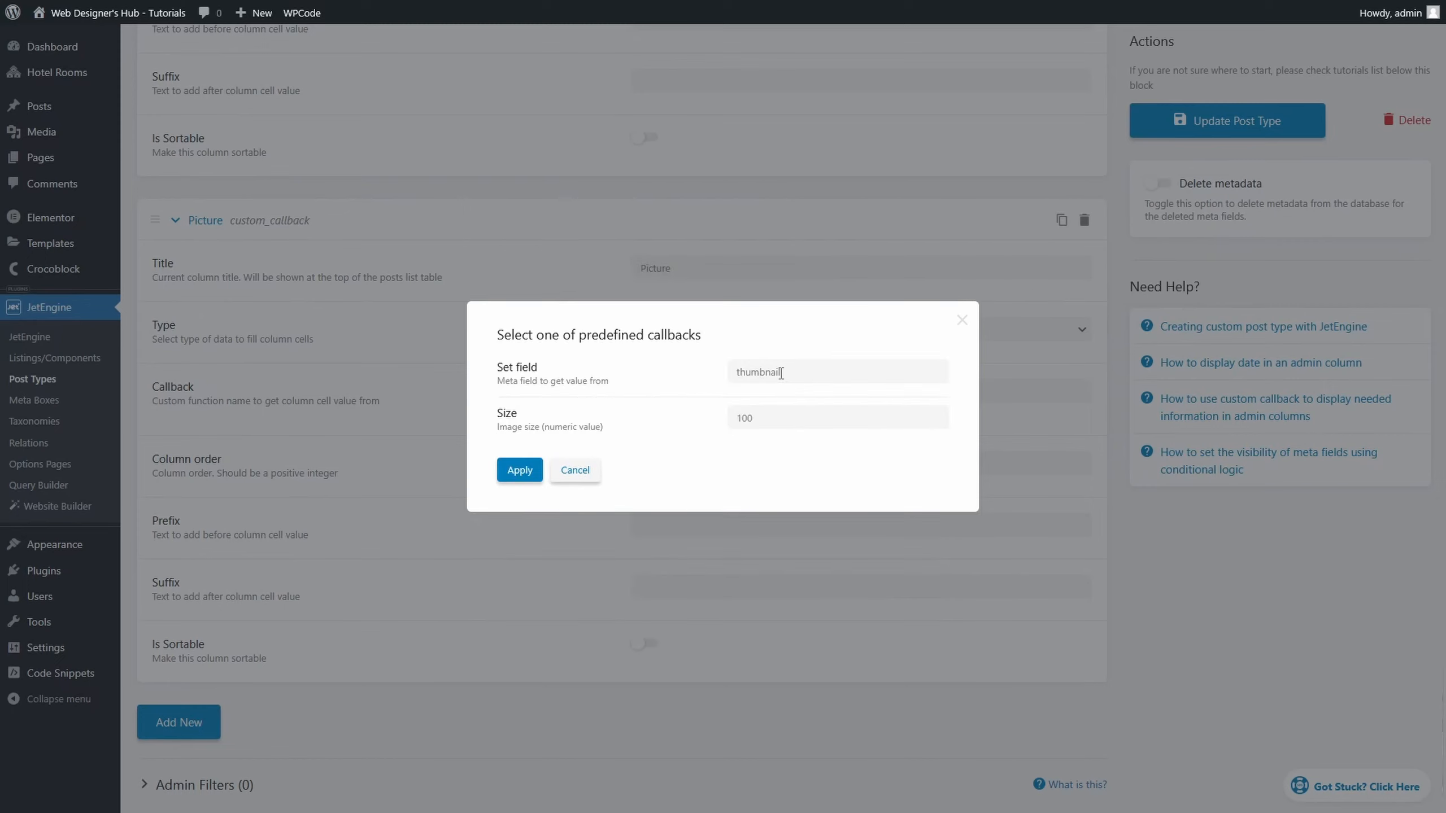
{"action": "left_click", "coordinate": [764, 371]}
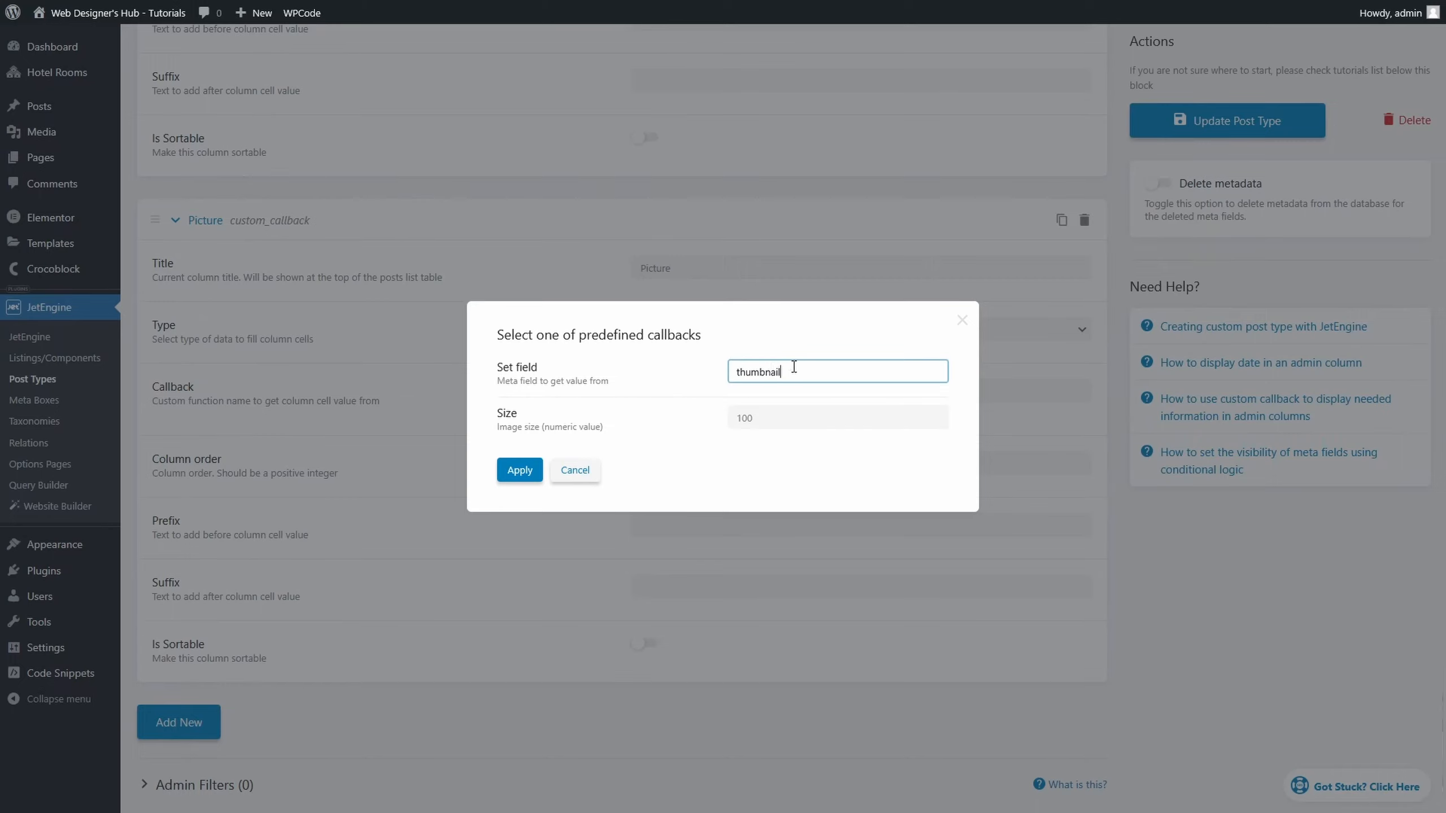
{"action": "key", "text": "Tab"}
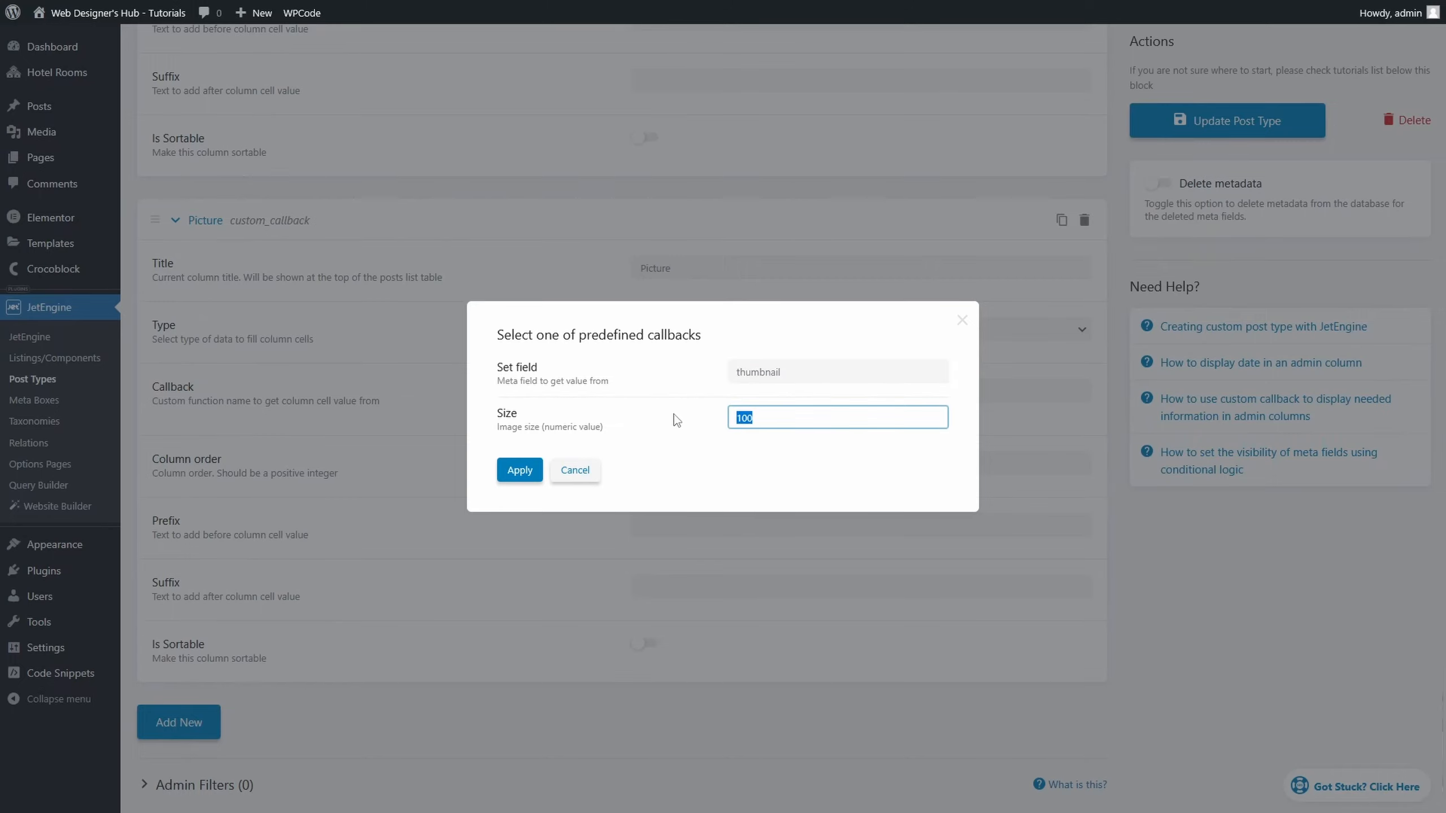
{"action": "type", "text": "50"}
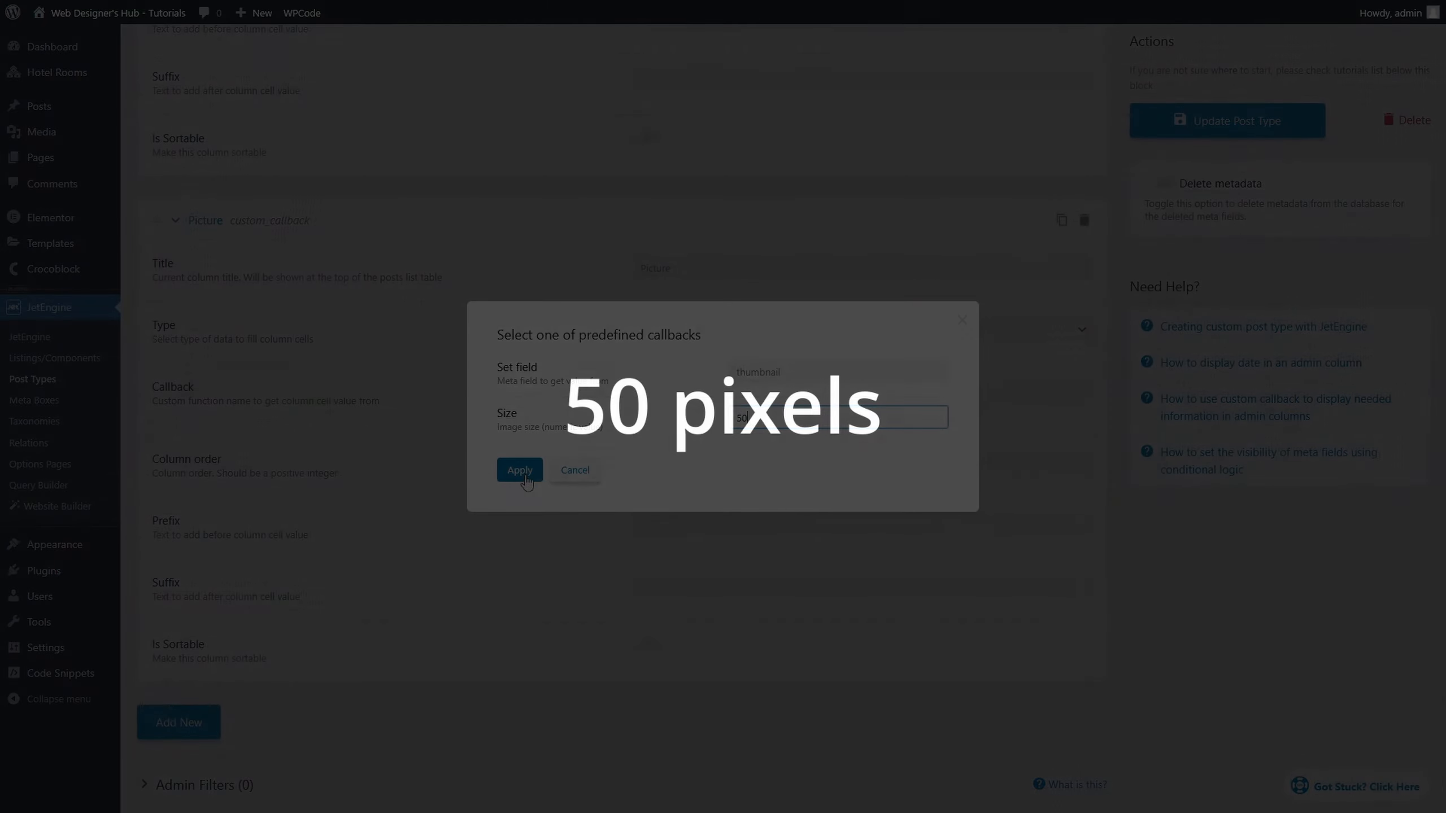
{"action": "left_click", "coordinate": [524, 477]}
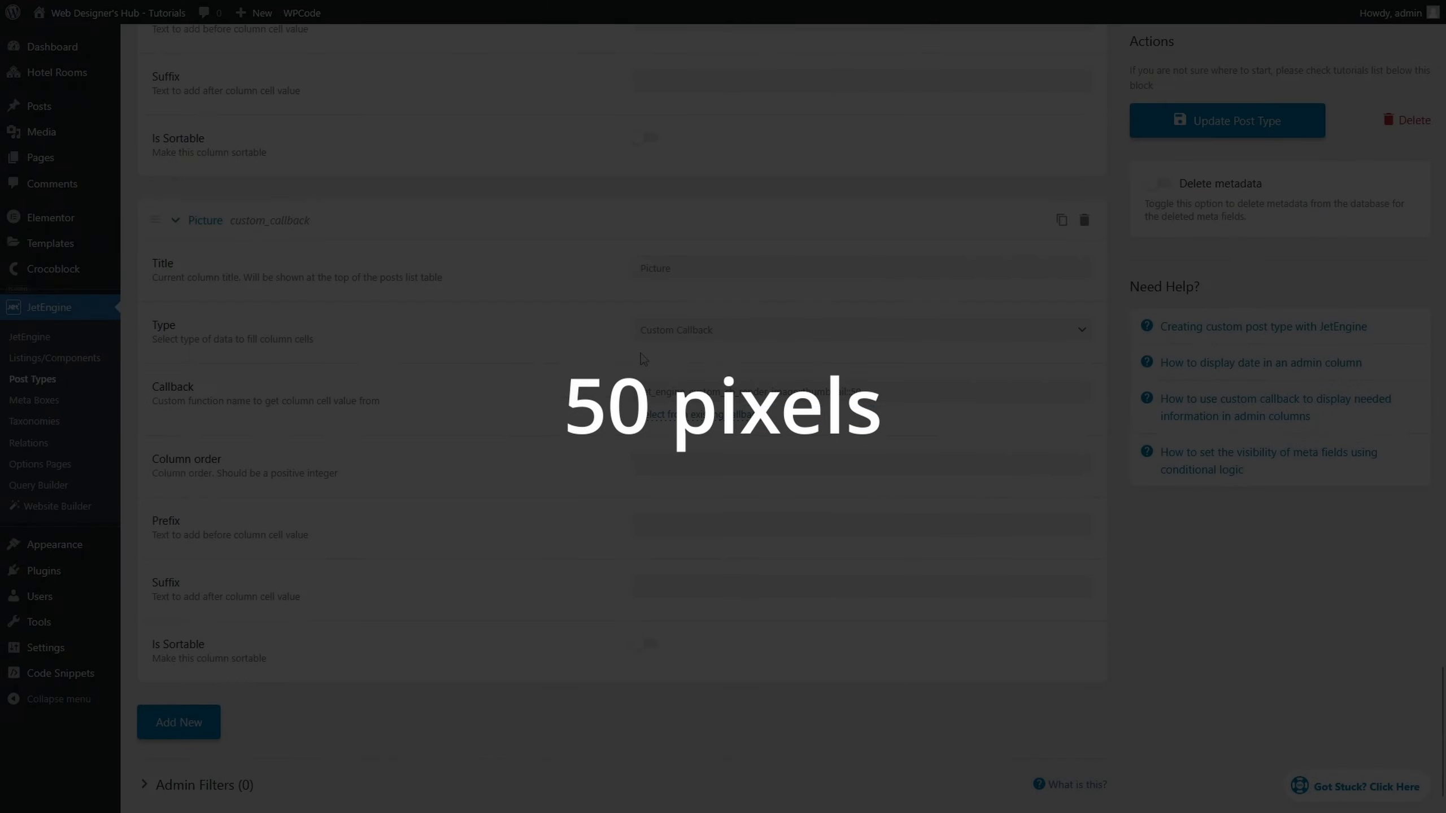
{"action": "left_click", "coordinate": [1258, 125]}
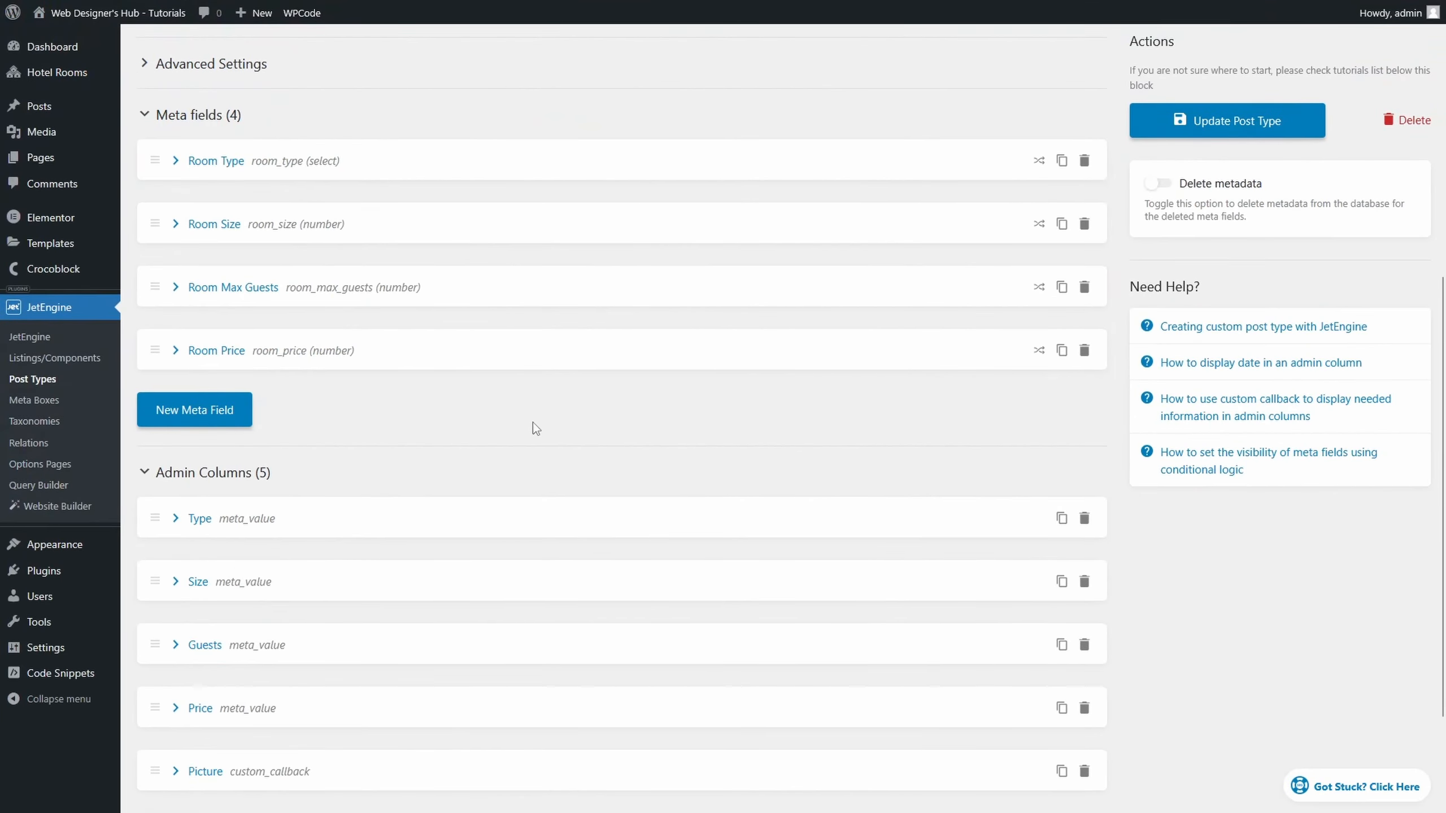
Set the Picture admin column's order to 1 and save the post type update
{"action": "scroll", "coordinate": [435, 448], "scroll_direction": "down", "scroll_amount": 3}
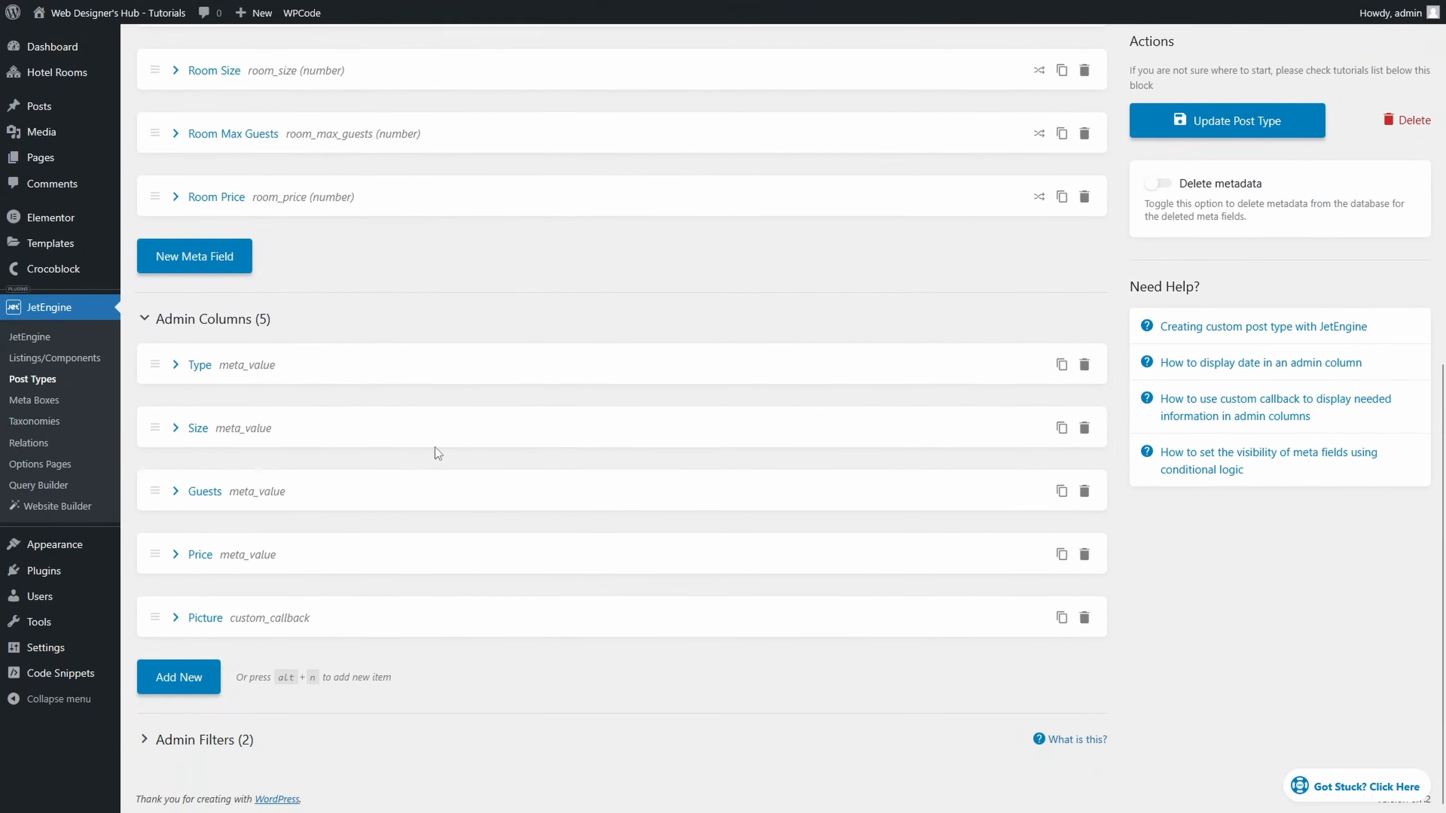
{"action": "left_click", "coordinate": [171, 619]}
{"action": "scroll", "coordinate": [443, 492], "scroll_direction": "down", "scroll_amount": 8}
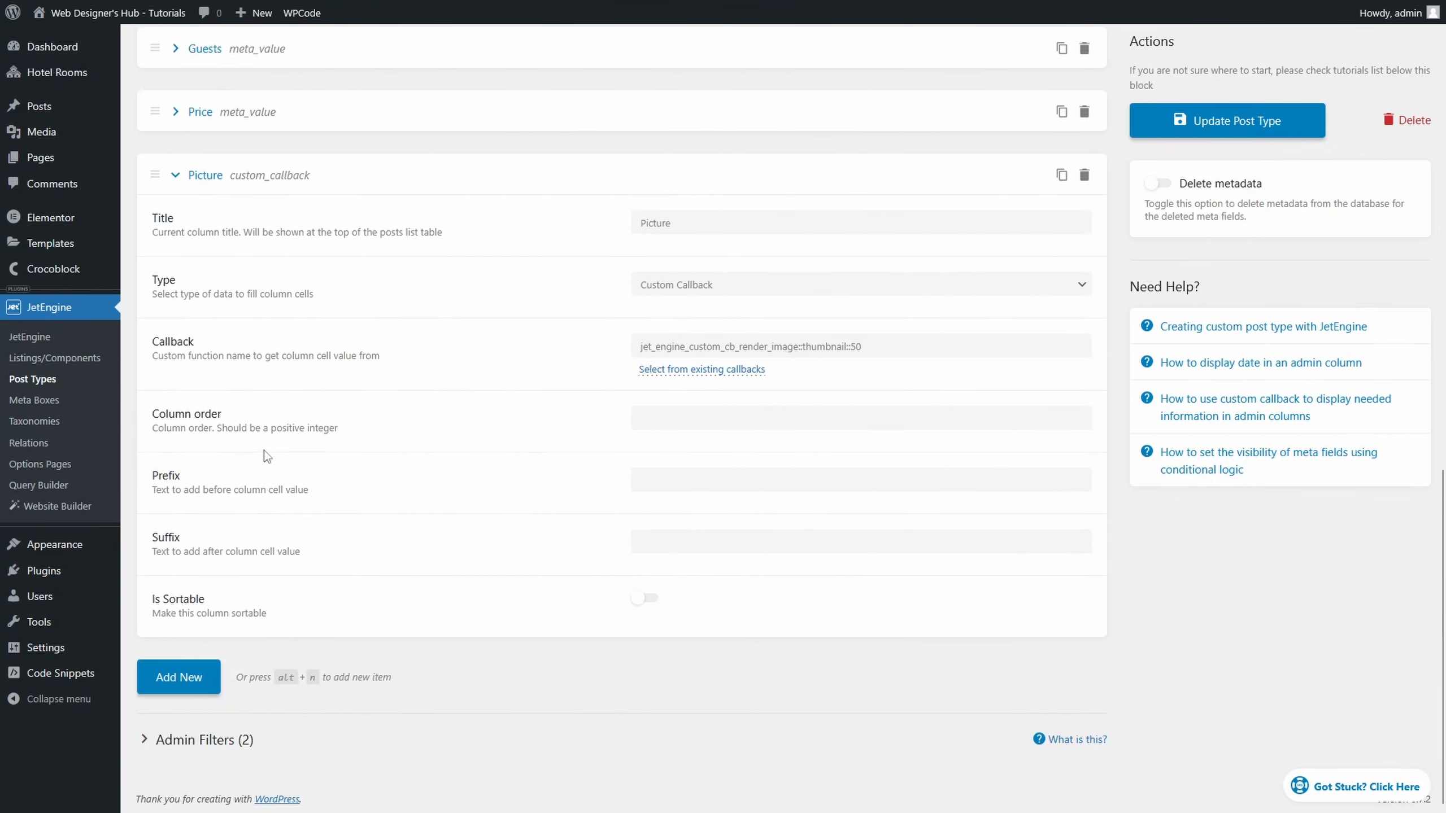
{"action": "left_click", "coordinate": [709, 415]}
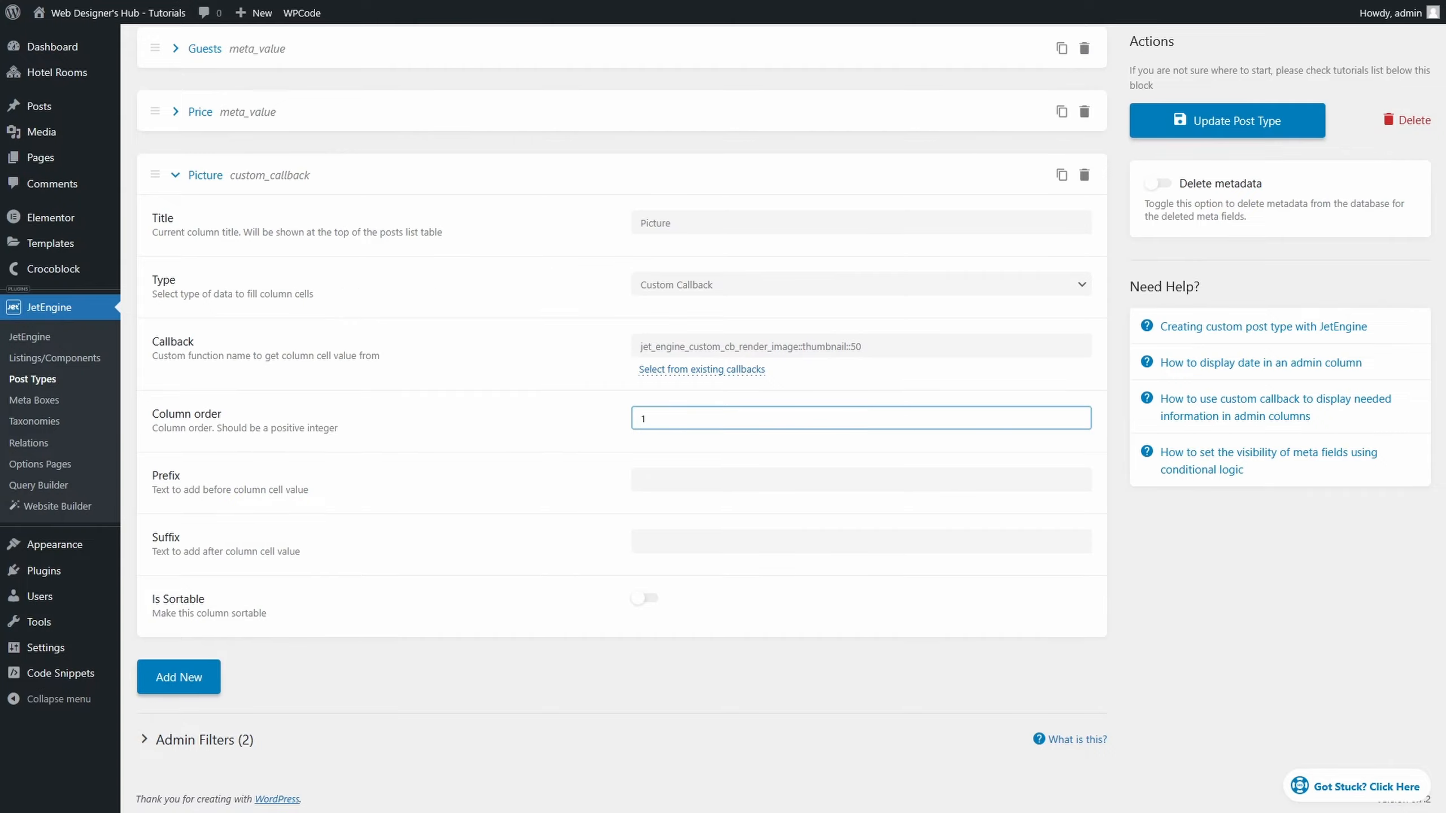
{"action": "left_click", "coordinate": [1278, 130]}
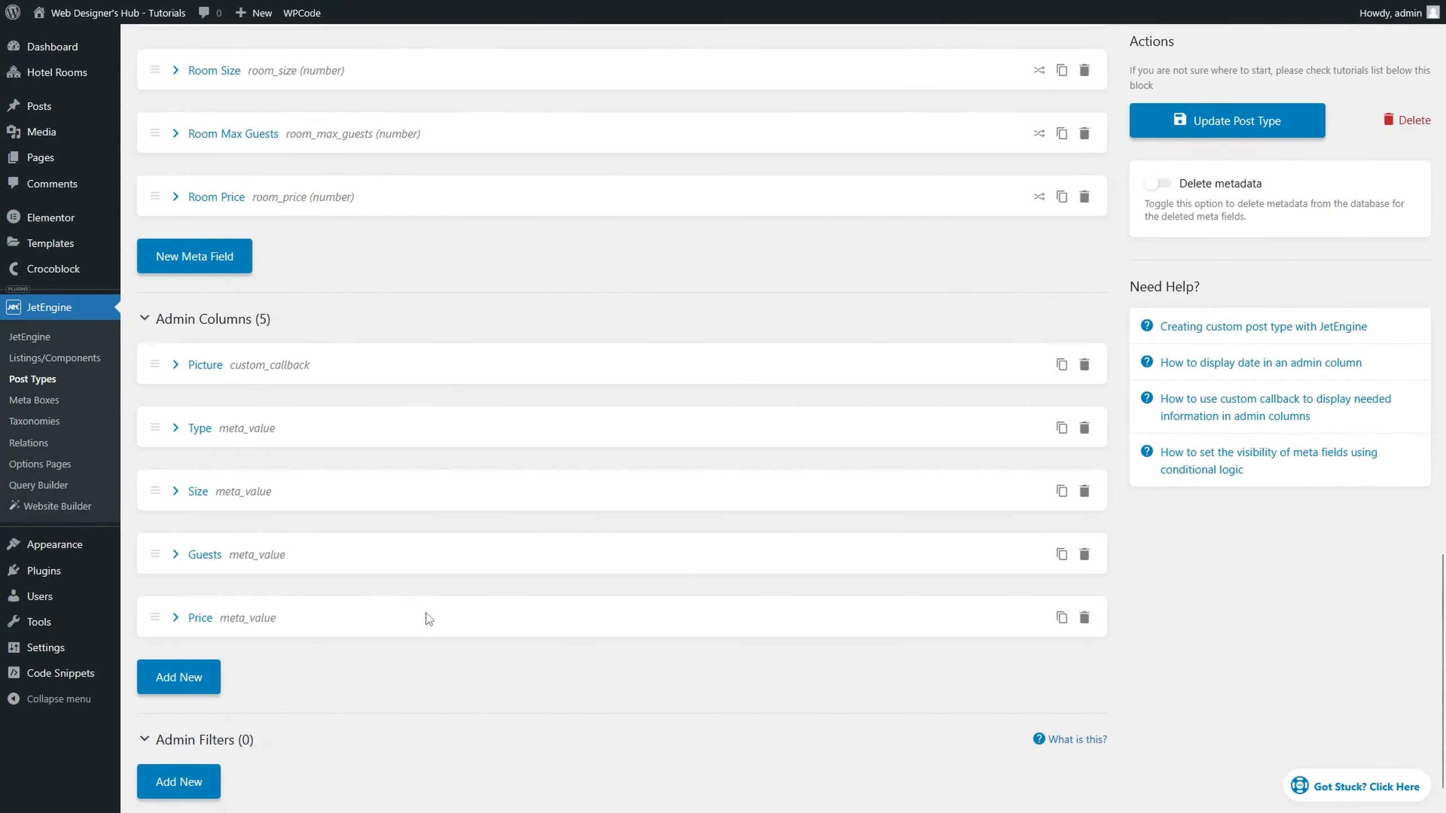
Add an admin filter named Room Type and enable using its name as placeholder
{"action": "scroll", "coordinate": [429, 613], "scroll_direction": "down", "scroll_amount": 1}
{"action": "left_click", "coordinate": [197, 744]}
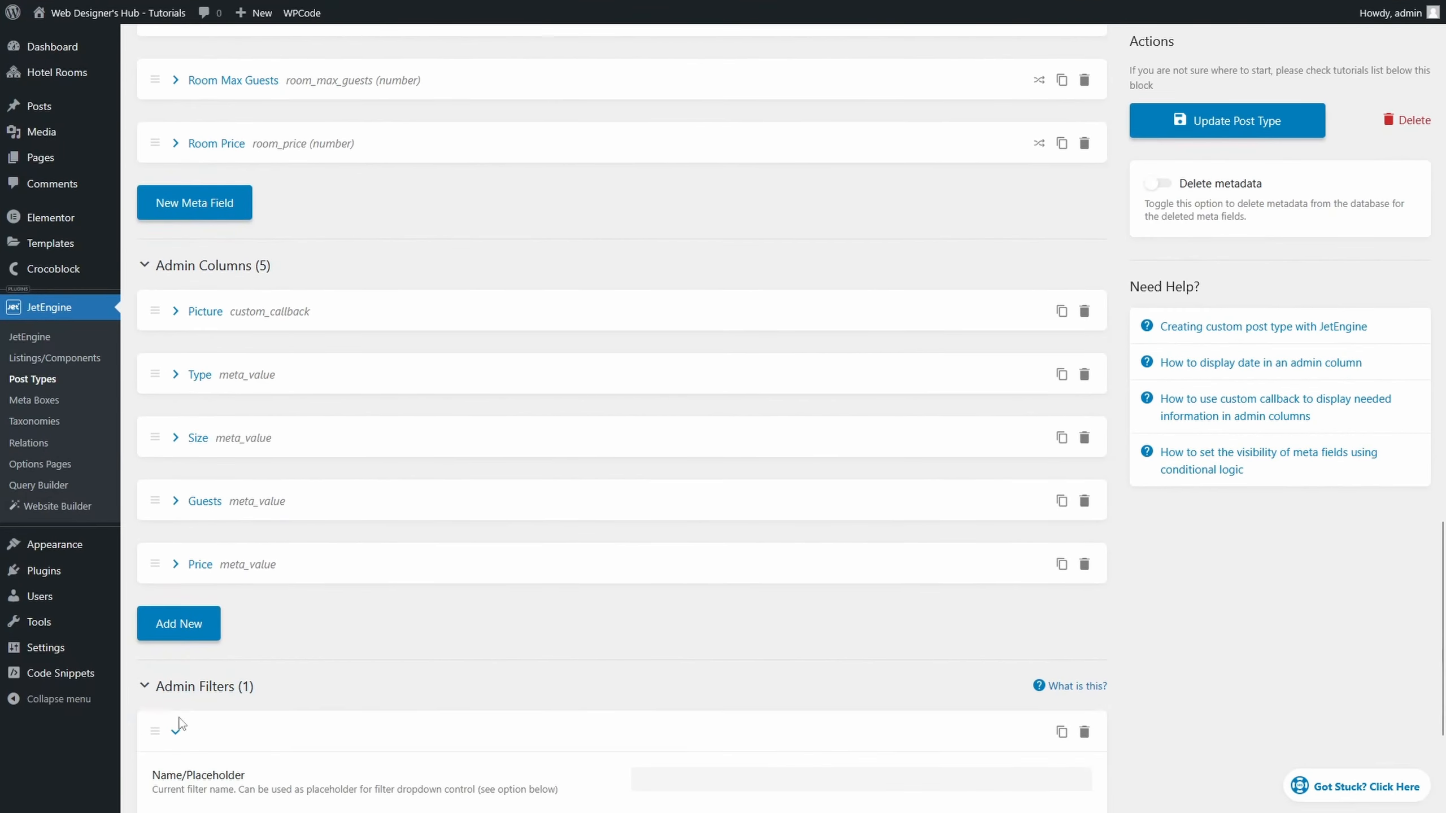
{"action": "scroll", "coordinate": [588, 569], "scroll_direction": "down", "scroll_amount": 4}
{"action": "left_click", "coordinate": [702, 536]}
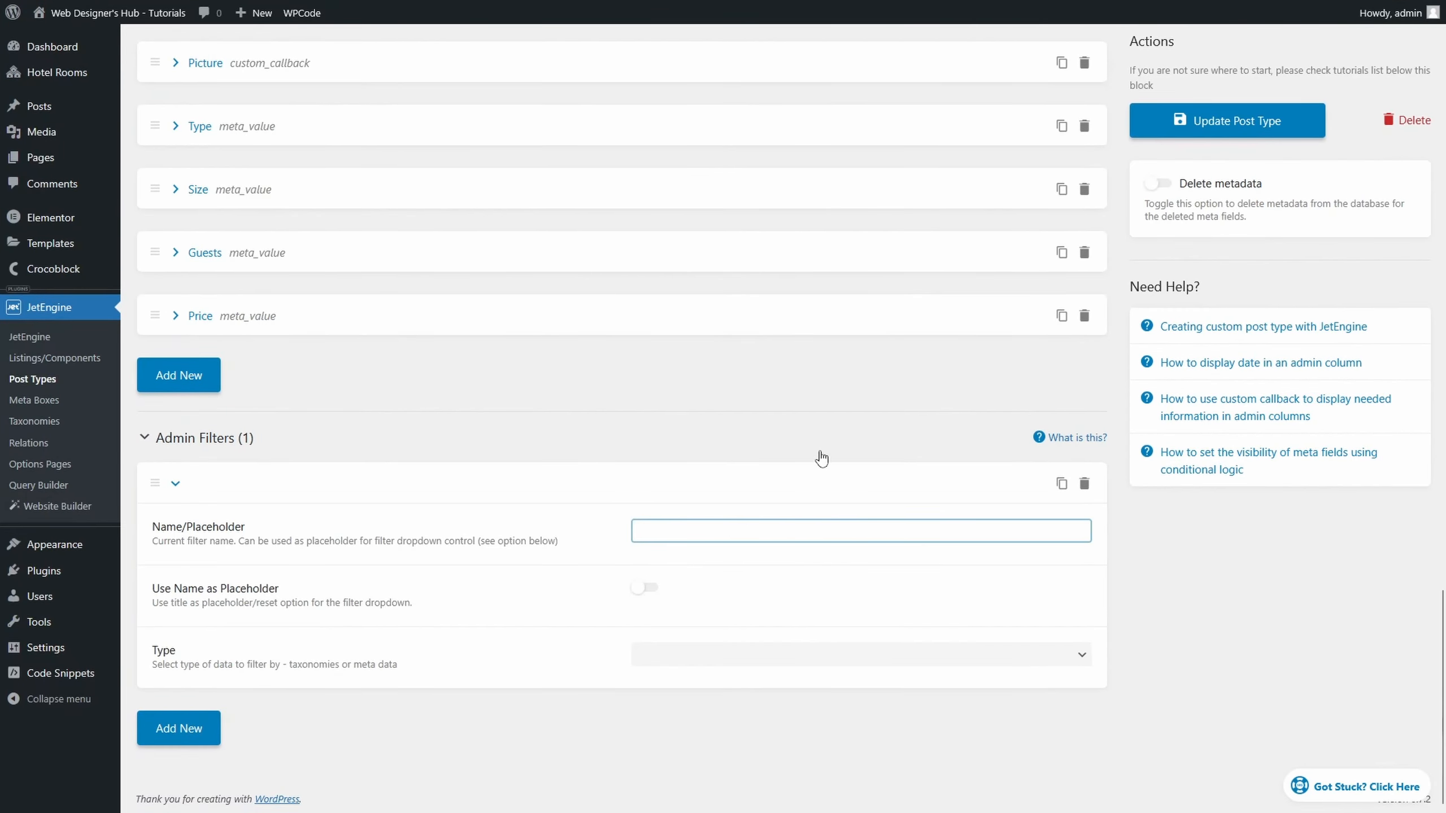
{"action": "type", "text": "Room Type"}
{"action": "left_click", "coordinate": [644, 588]}
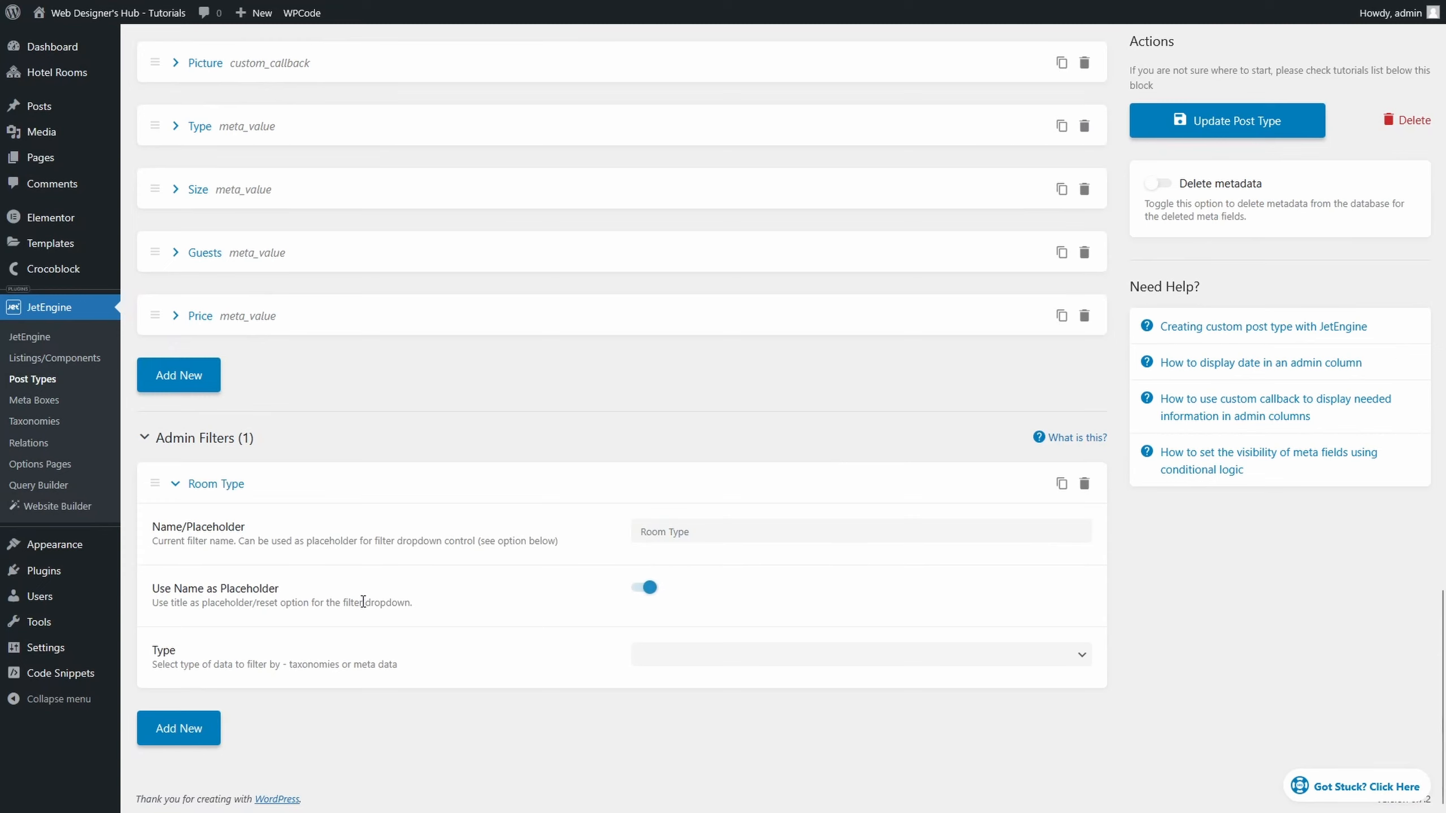
Set the Room Type filter to Filter by meta data, using the Room Type meta field with Field options as options source
{"action": "left_click", "coordinate": [743, 654]}
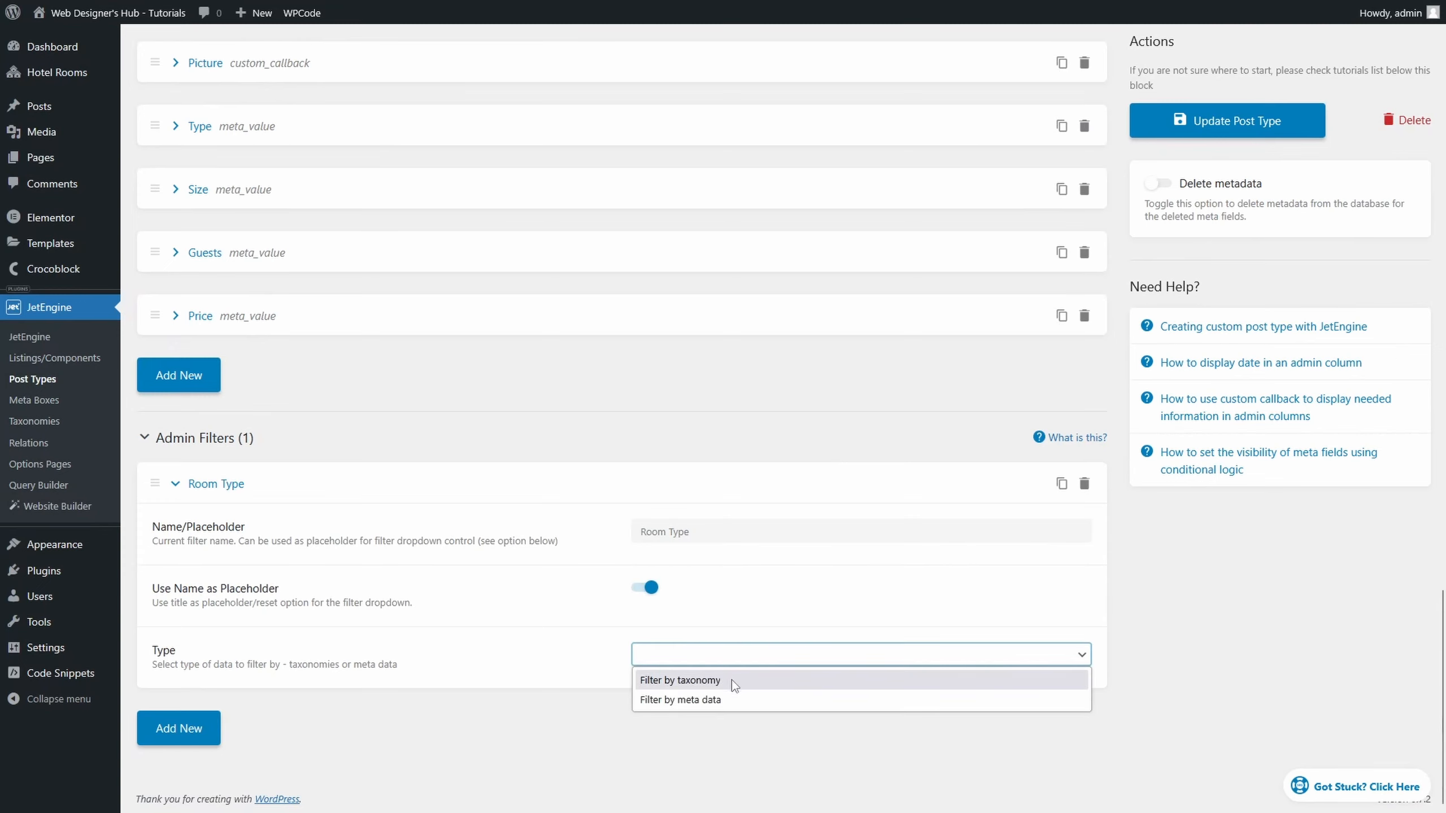
{"action": "left_click", "coordinate": [727, 701]}
{"action": "scroll", "coordinate": [577, 673], "scroll_direction": "down", "scroll_amount": 3}
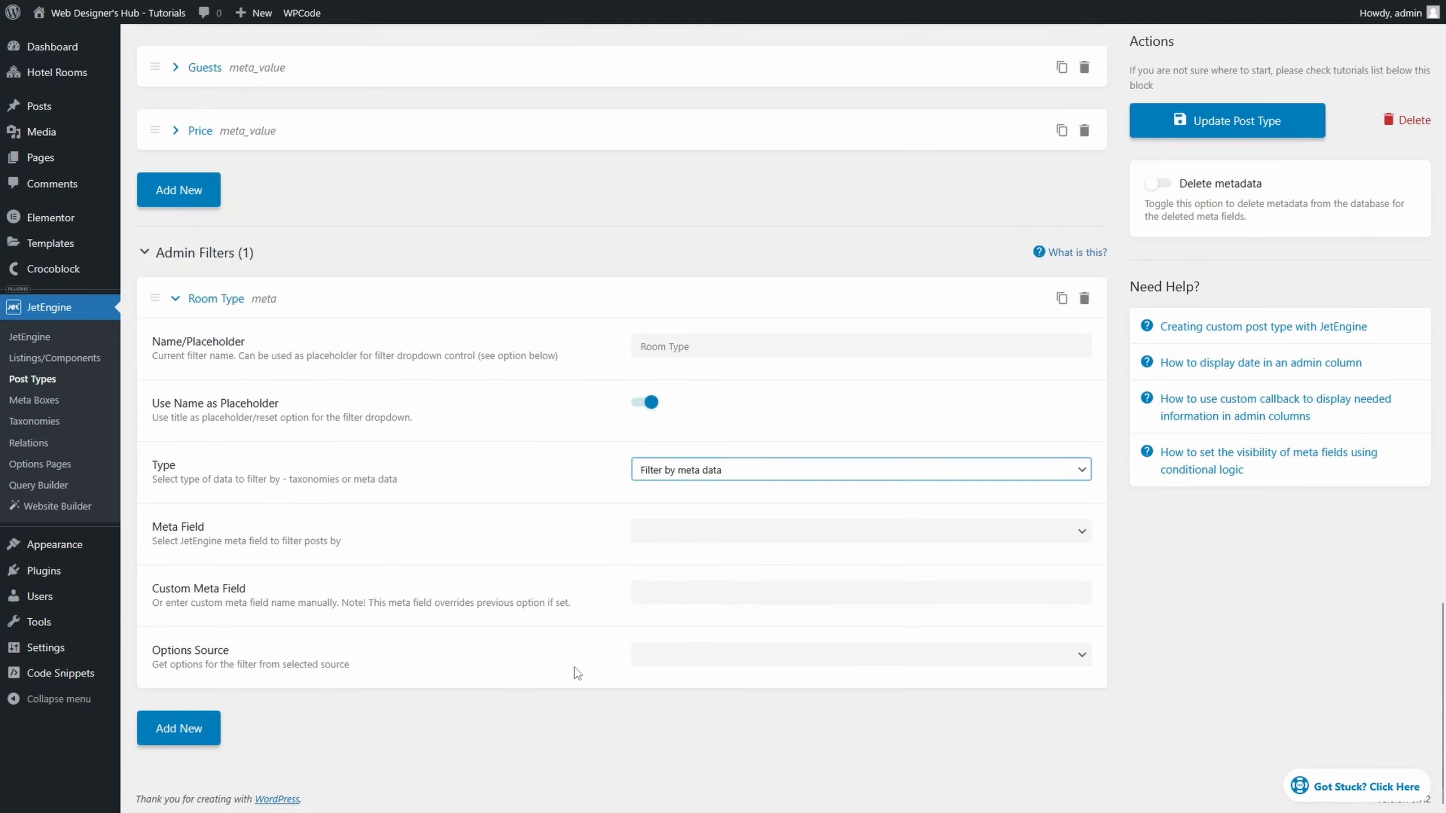
{"action": "left_click", "coordinate": [749, 539]}
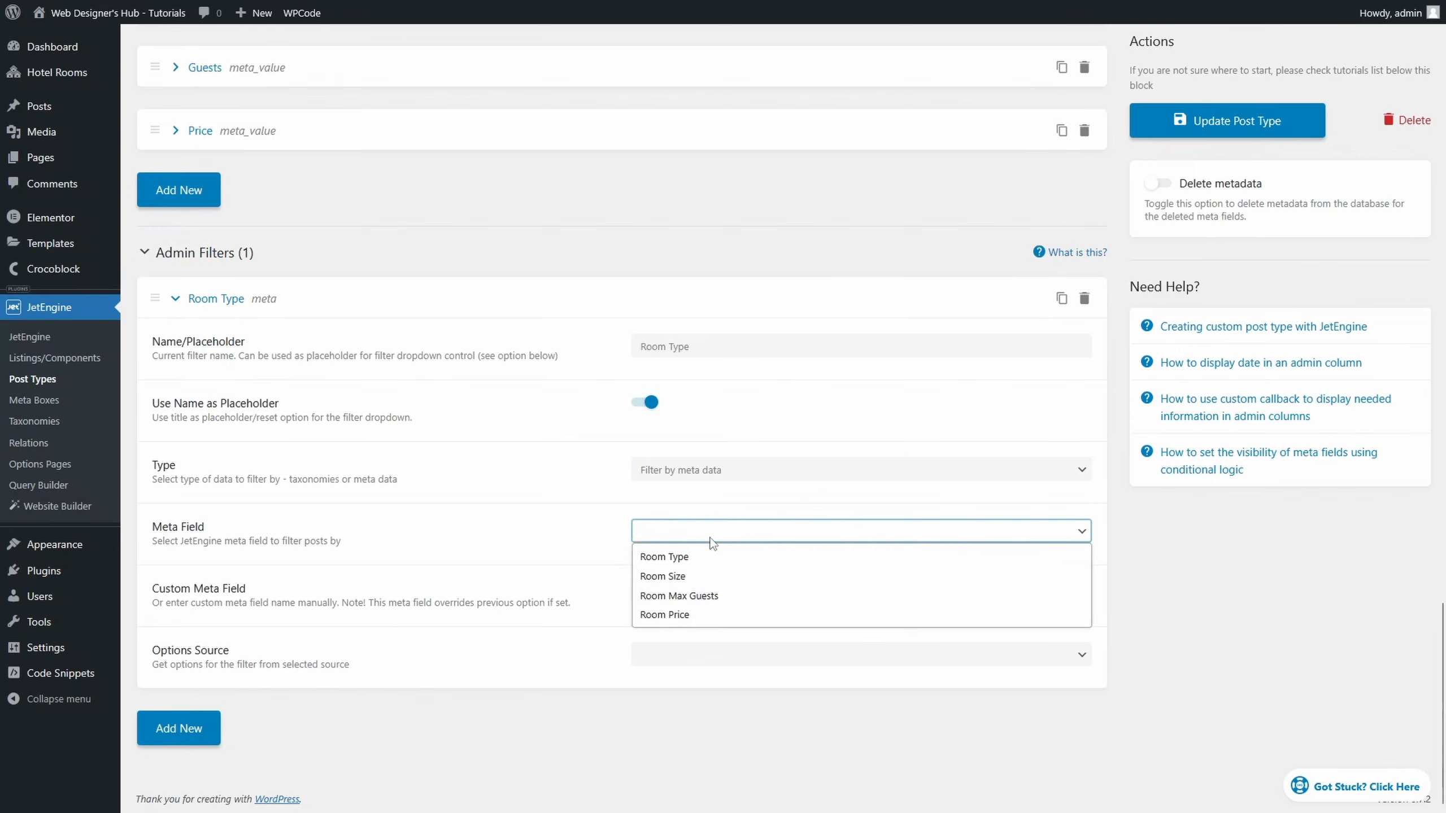
{"action": "left_click", "coordinate": [682, 561]}
{"action": "left_click", "coordinate": [672, 655]}
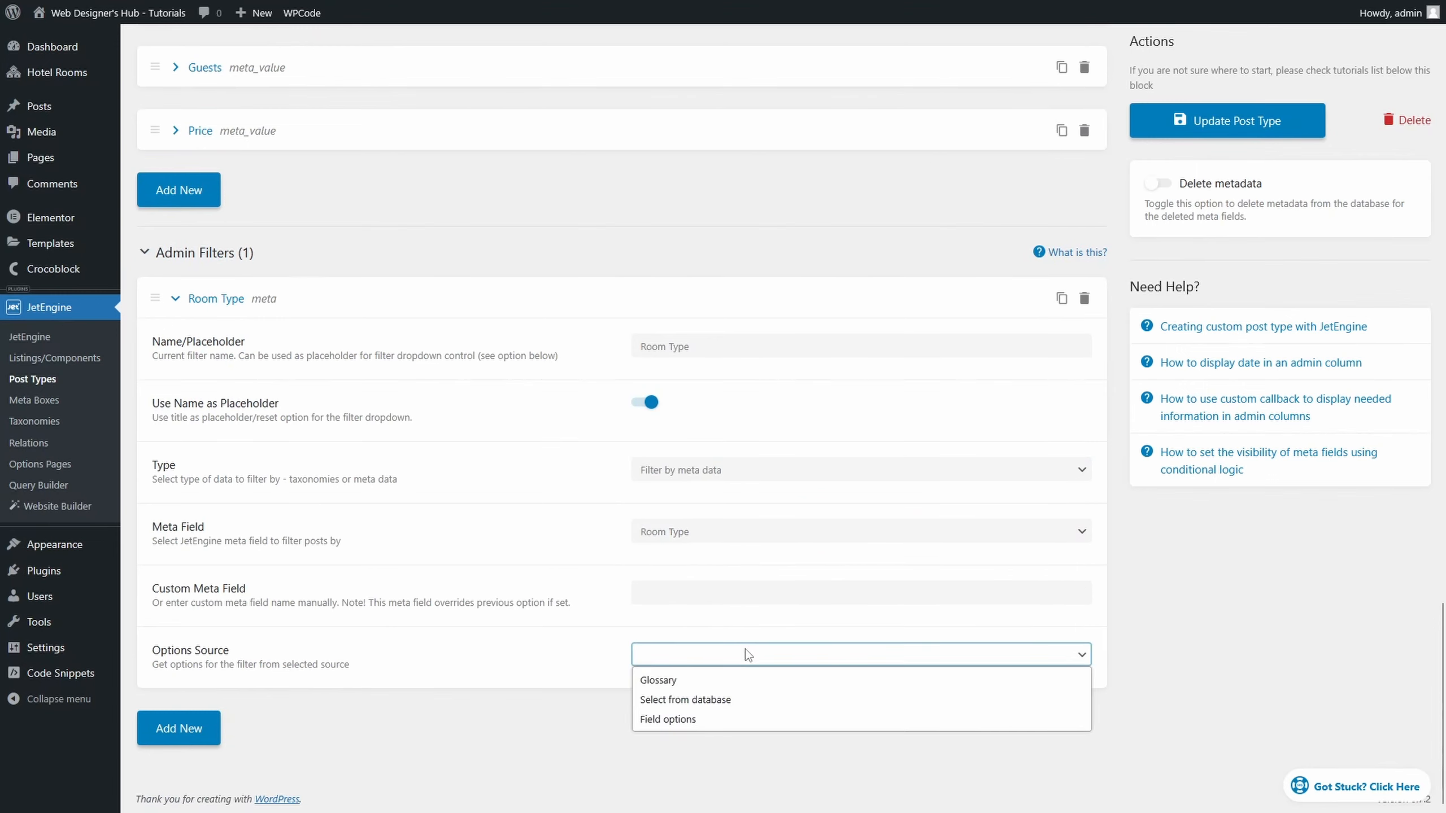
{"action": "left_click", "coordinate": [660, 728]}
Add a second admin filter named Guests and enable using its name as placeholder
{"action": "left_click", "coordinate": [178, 730]}
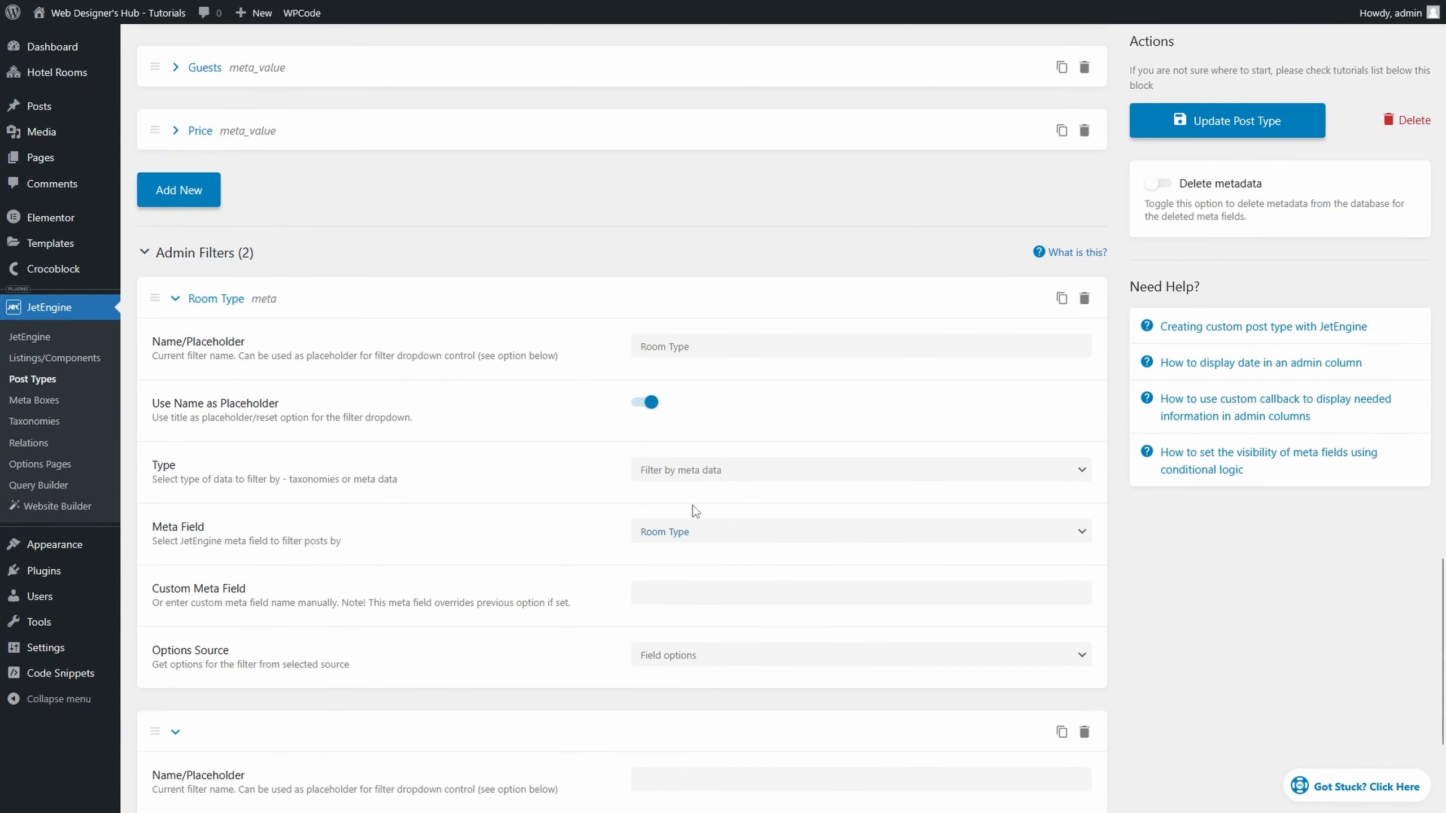
{"action": "scroll", "coordinate": [689, 507], "scroll_direction": "down", "scroll_amount": 4}
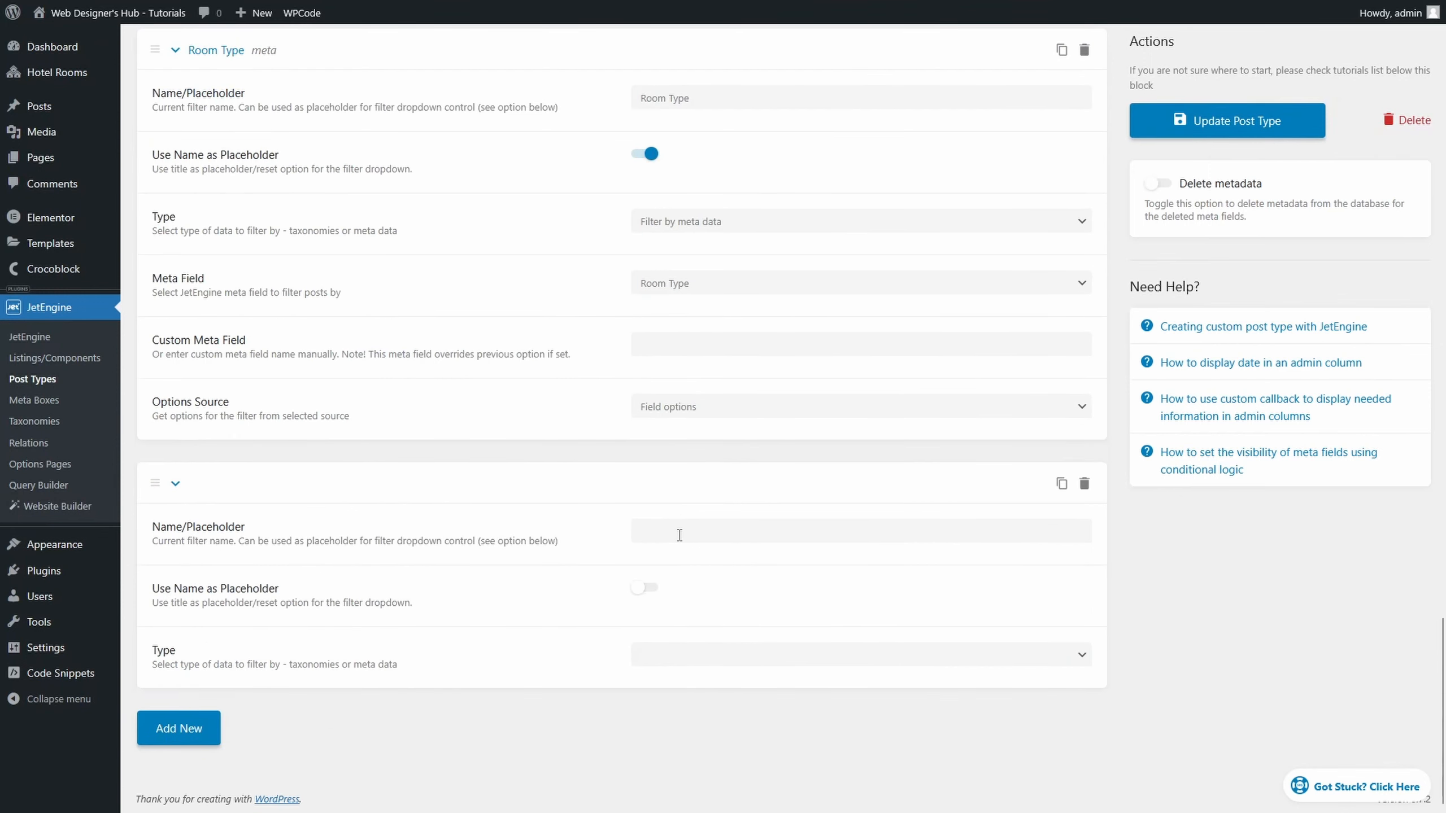
{"action": "left_click", "coordinate": [692, 527]}
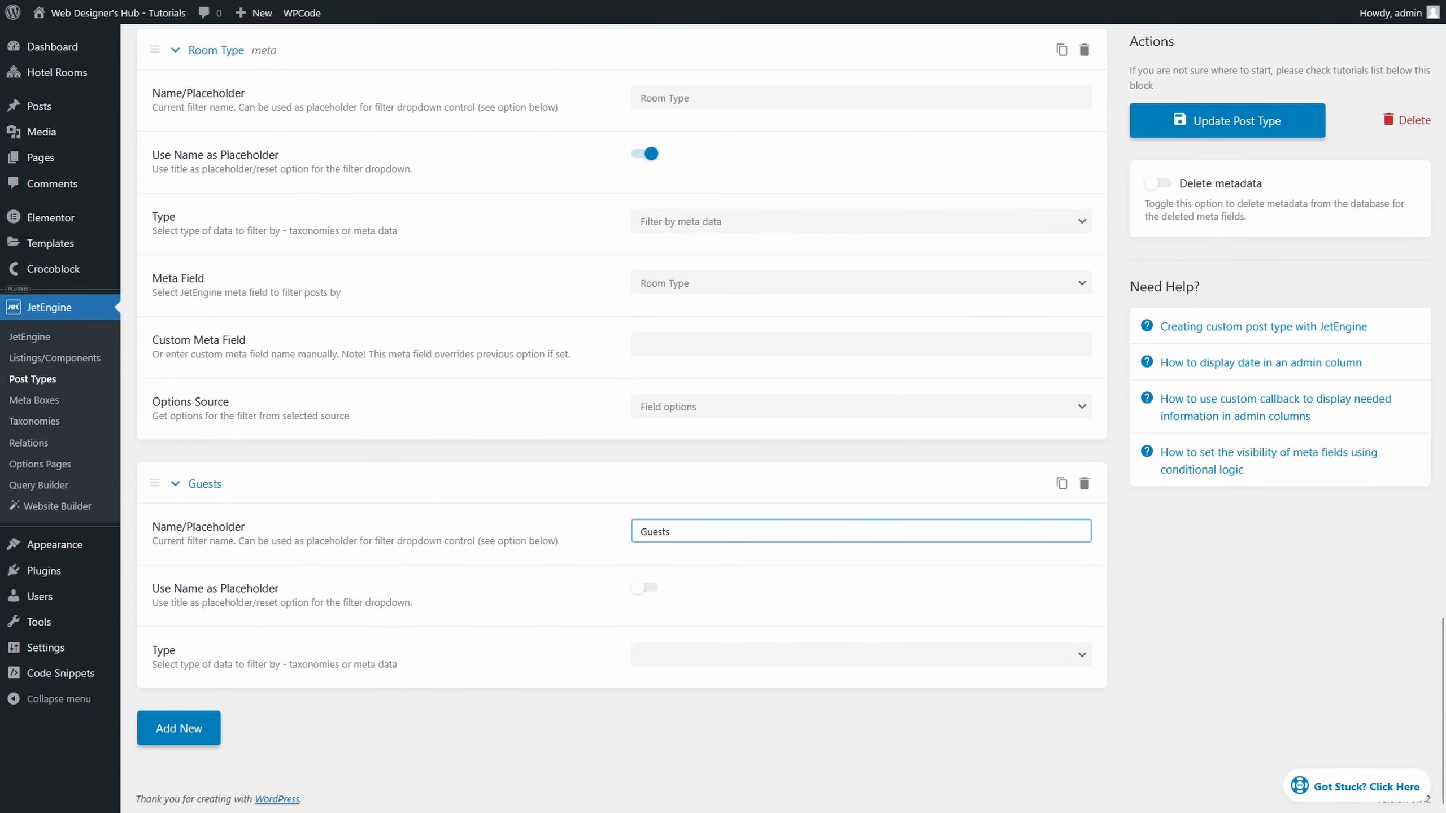
{"action": "type", "text": "Guests"}
{"action": "left_click", "coordinate": [645, 588]}
Set the Guests filter to meta data field Room Max Guests with options selected from database, and save the post type
{"action": "left_click", "coordinate": [674, 656]}
{"action": "left_click", "coordinate": [702, 699]}
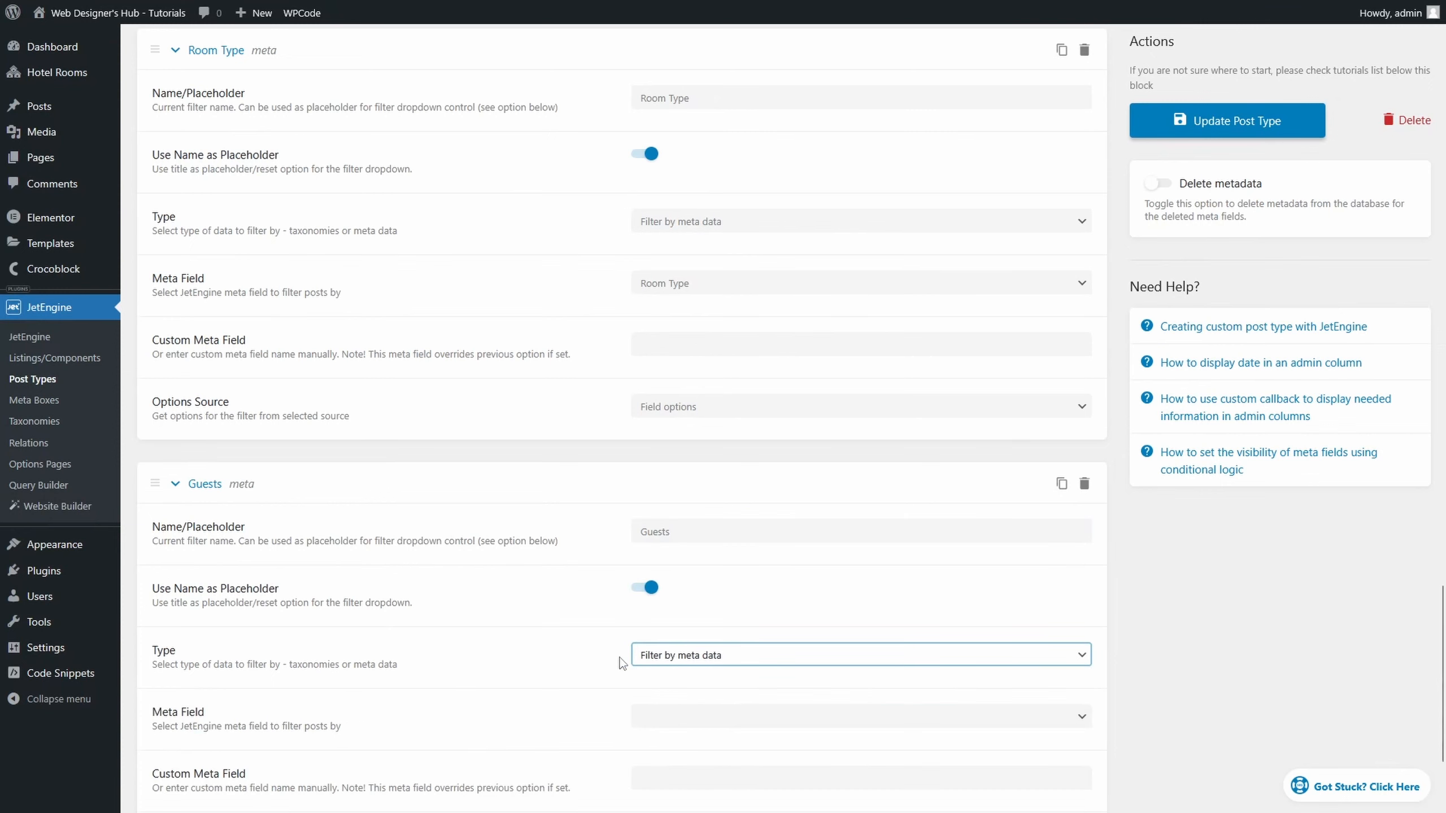
{"action": "scroll", "coordinate": [732, 574], "scroll_direction": "down", "scroll_amount": 3}
{"action": "left_click", "coordinate": [712, 534]}
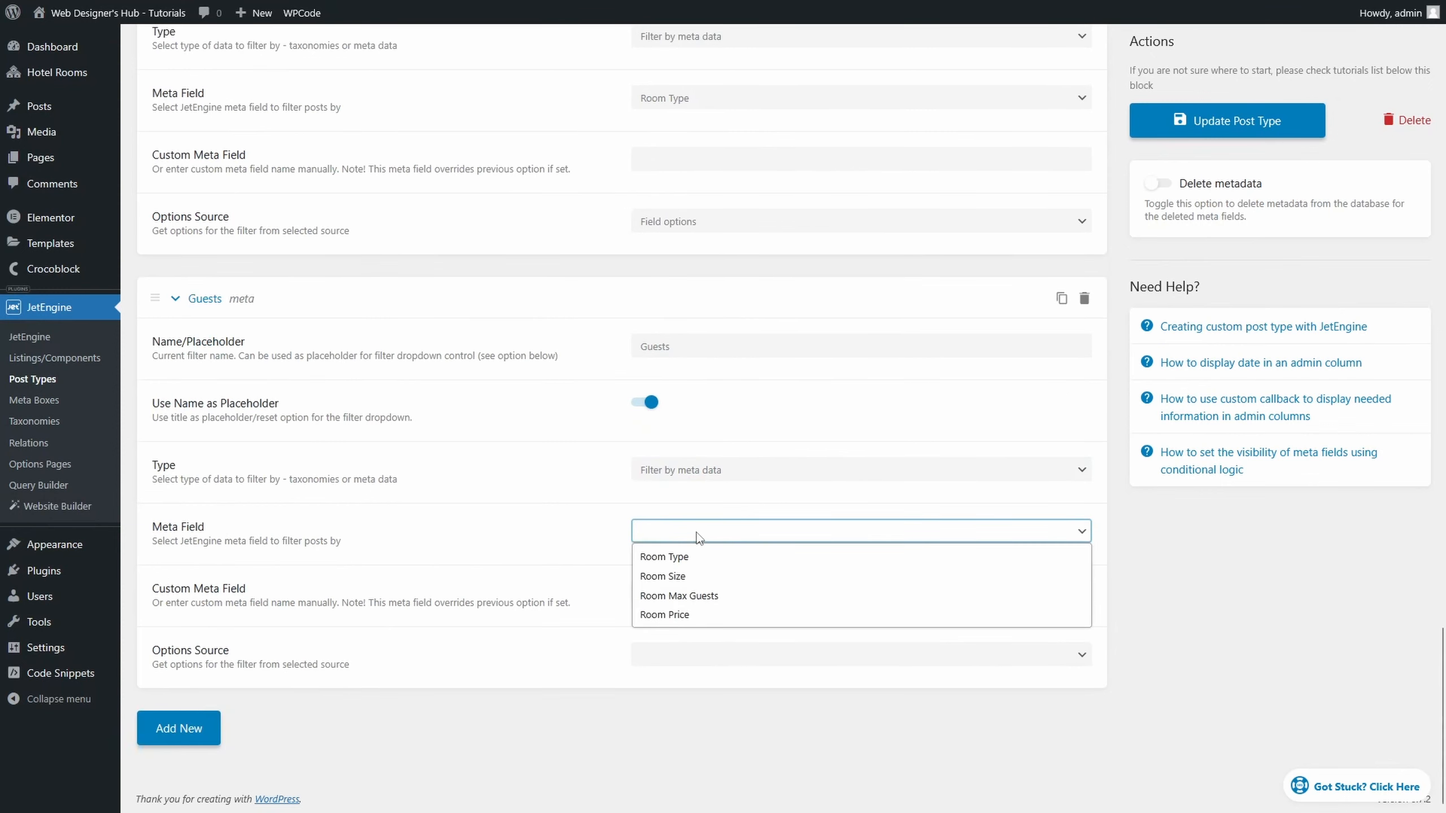
{"action": "left_click", "coordinate": [708, 597]}
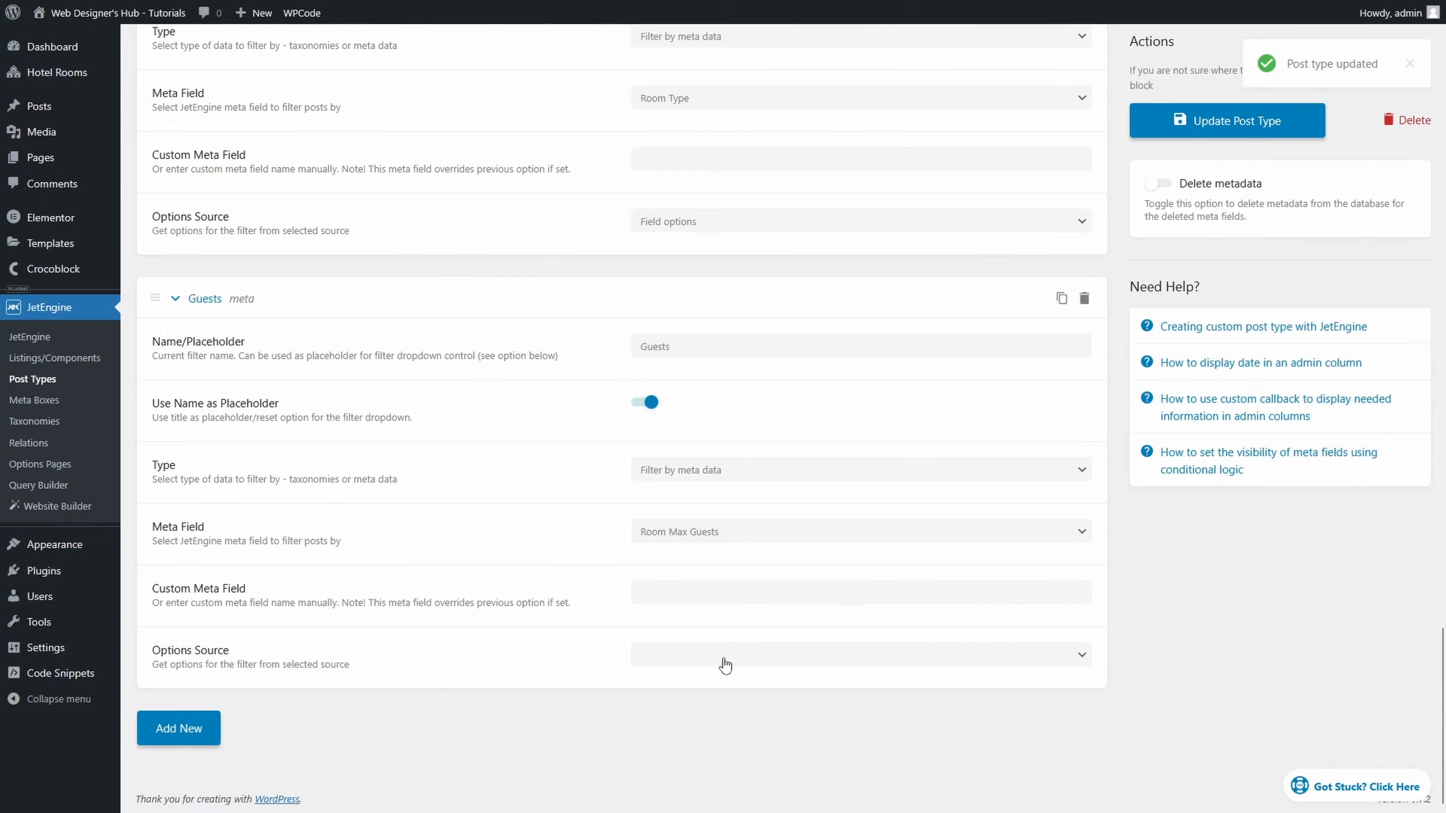
{"action": "left_click", "coordinate": [707, 655]}
{"action": "left_click", "coordinate": [722, 699]}
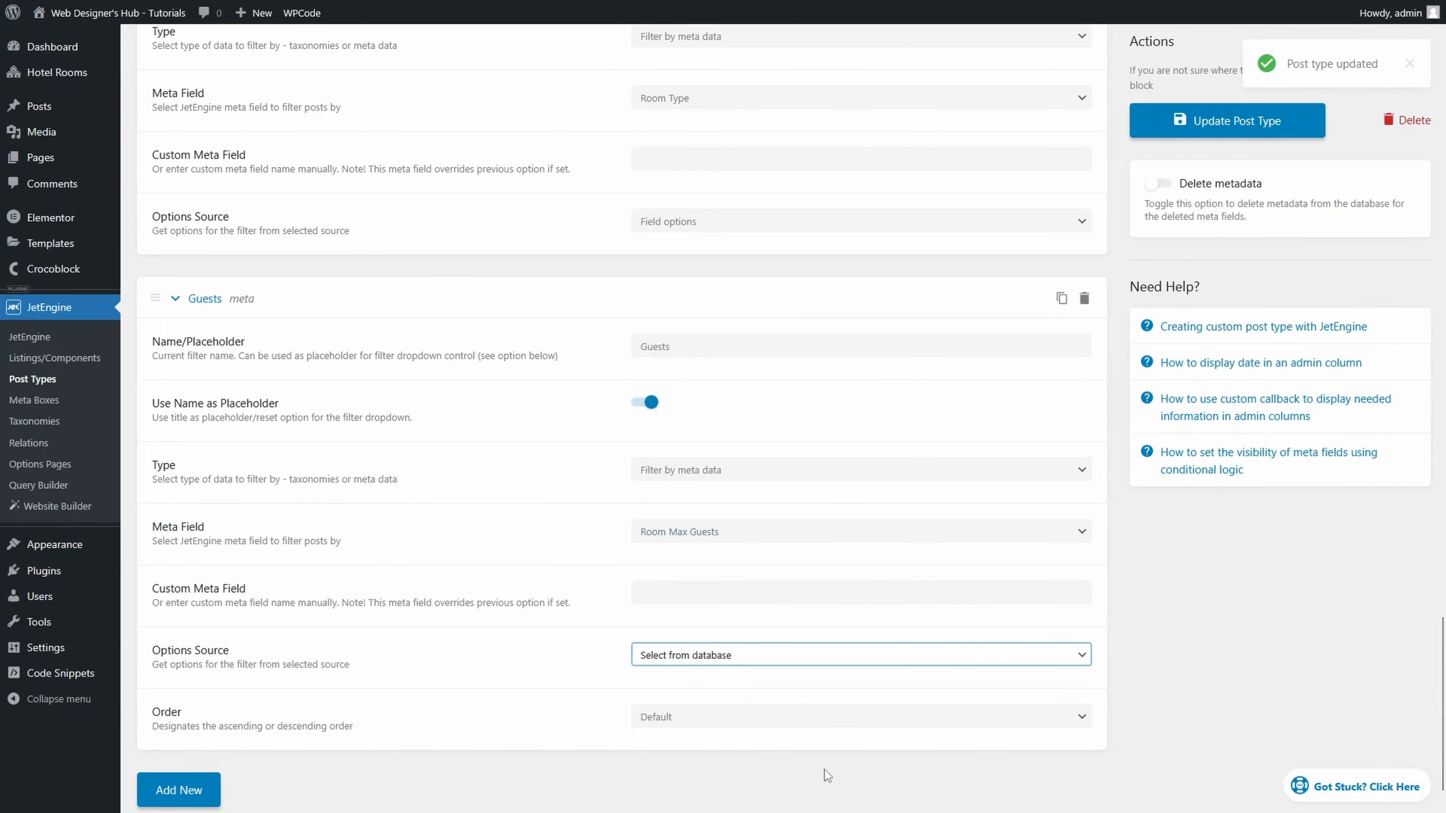
{"action": "left_click", "coordinate": [1230, 121]}
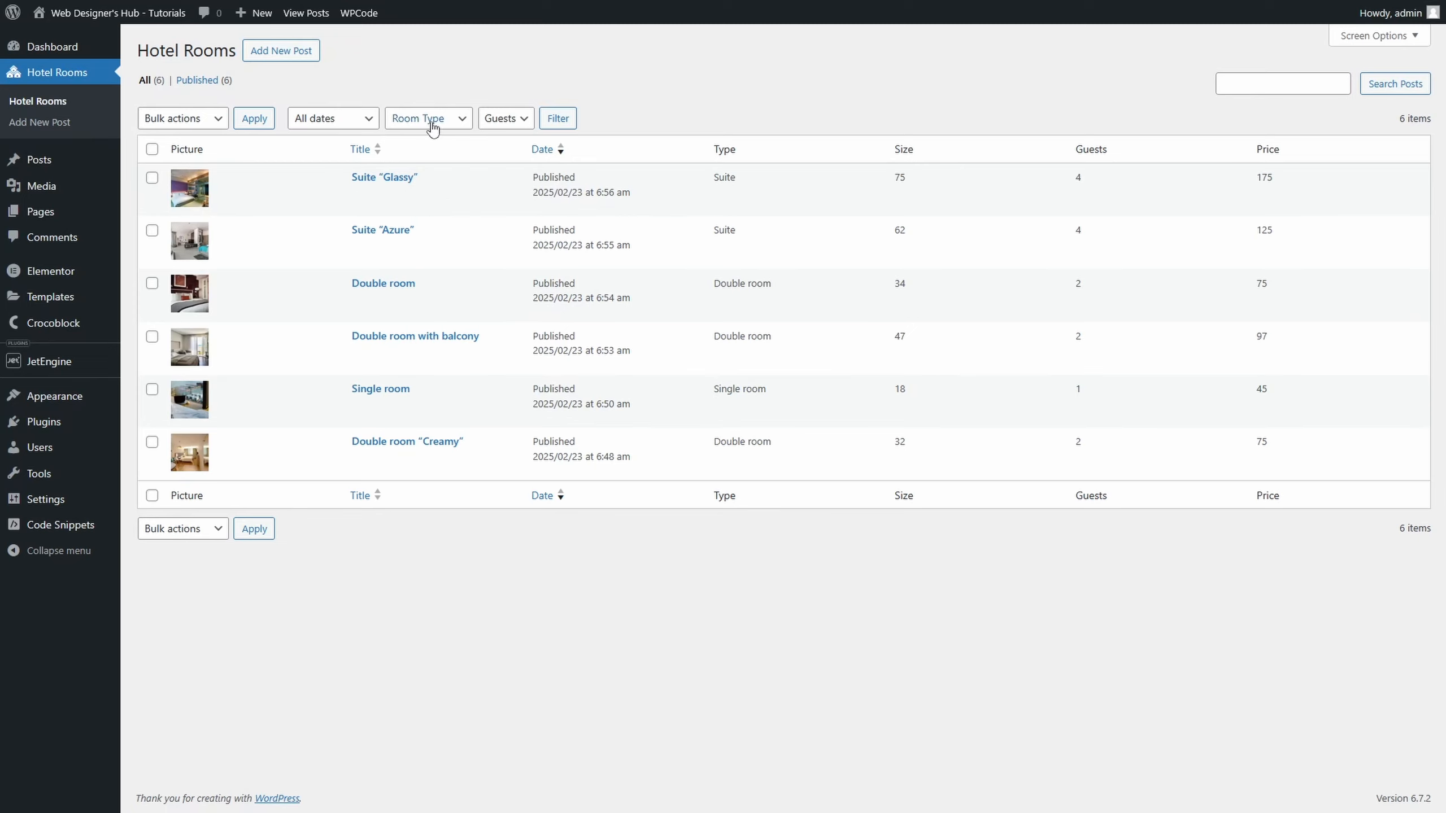
Filter the Hotel Rooms list to rooms for 4 guests
{"action": "left_click", "coordinate": [501, 121]}
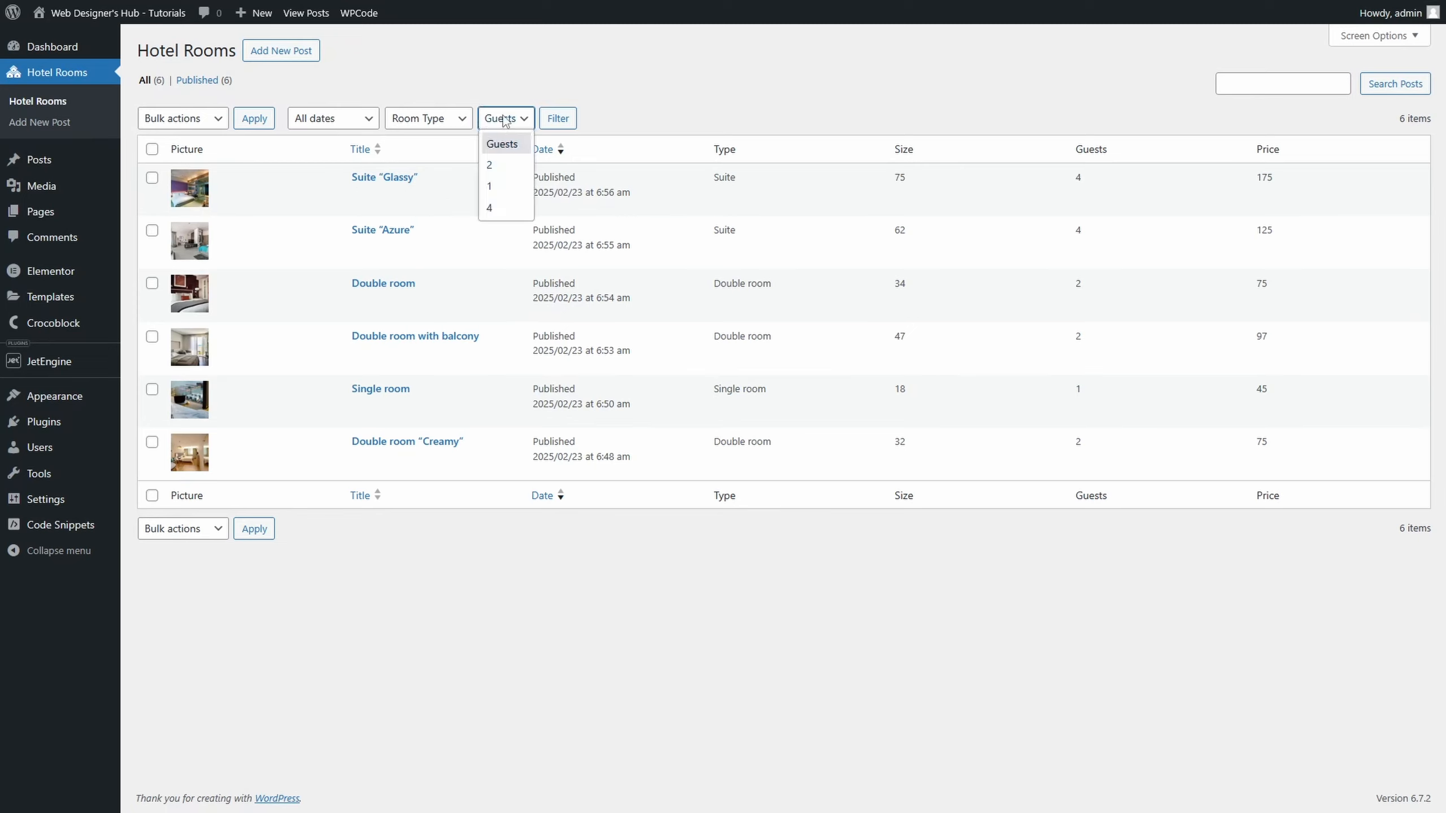
{"action": "left_click", "coordinate": [491, 207]}
{"action": "left_click", "coordinate": [563, 118]}
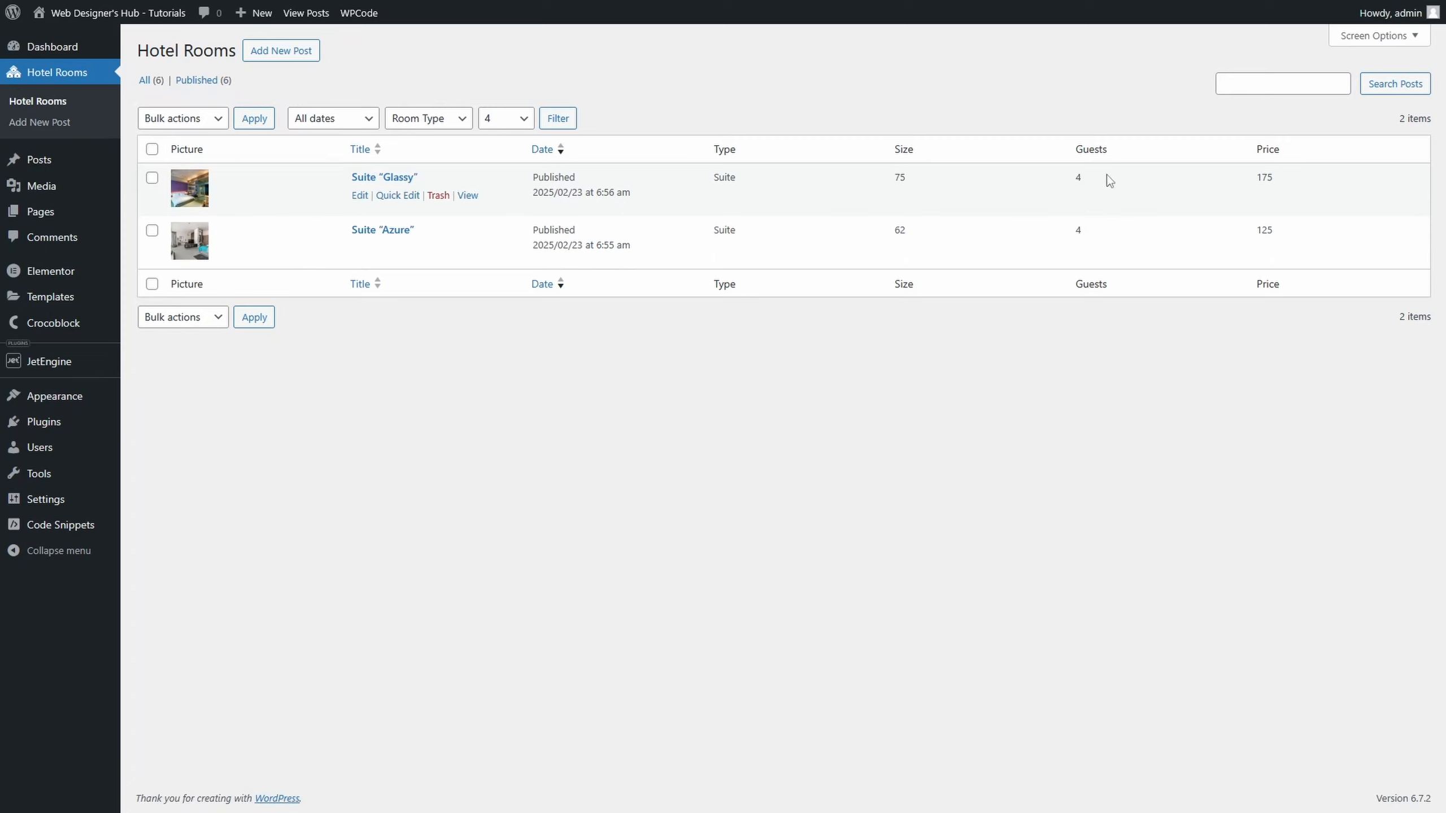
Reset the Guests filter and filter the Hotel Rooms list by the Double room type
{"action": "left_click", "coordinate": [512, 126]}
{"action": "left_click", "coordinate": [509, 141]}
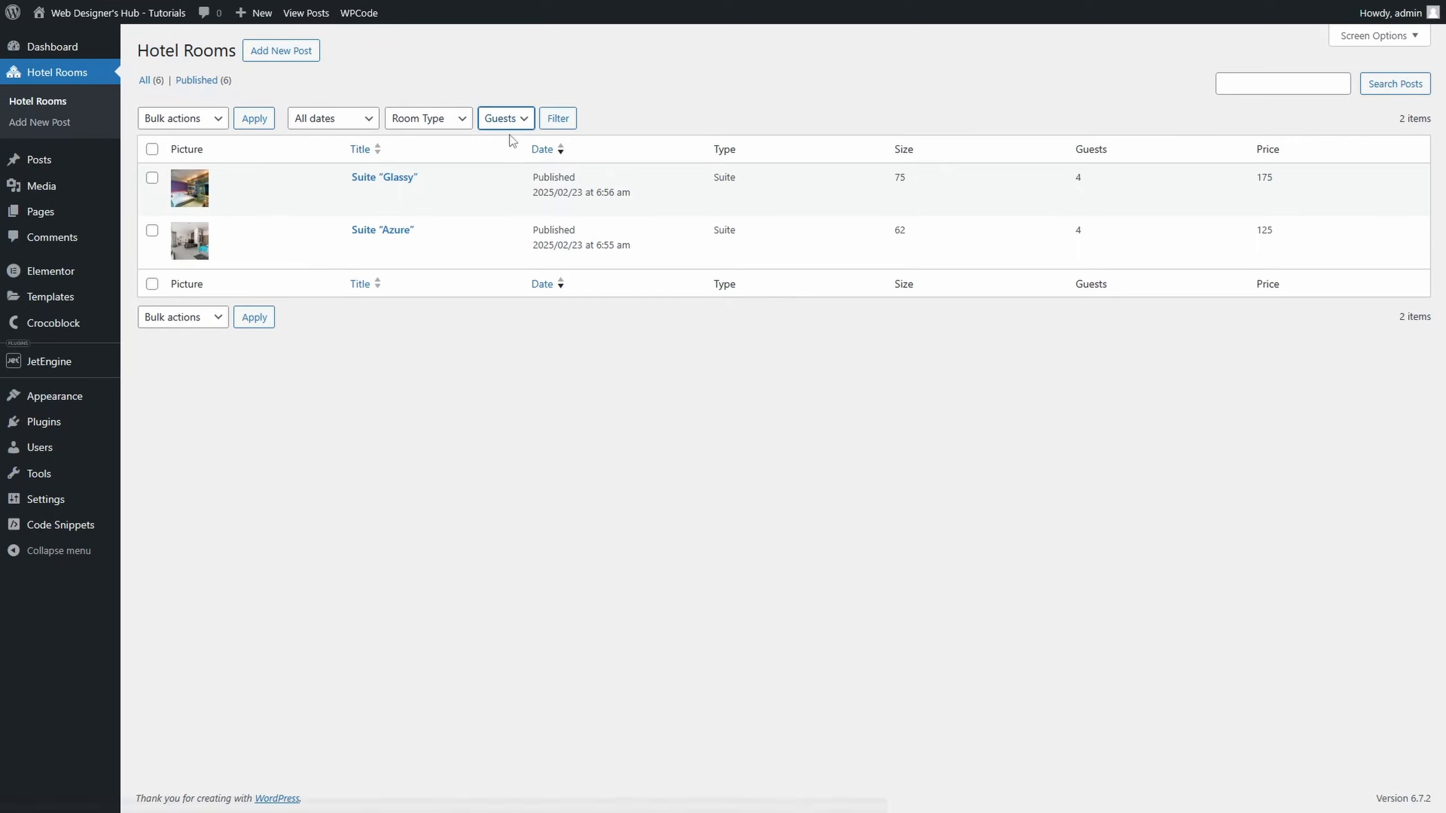
{"action": "left_click", "coordinate": [460, 122]}
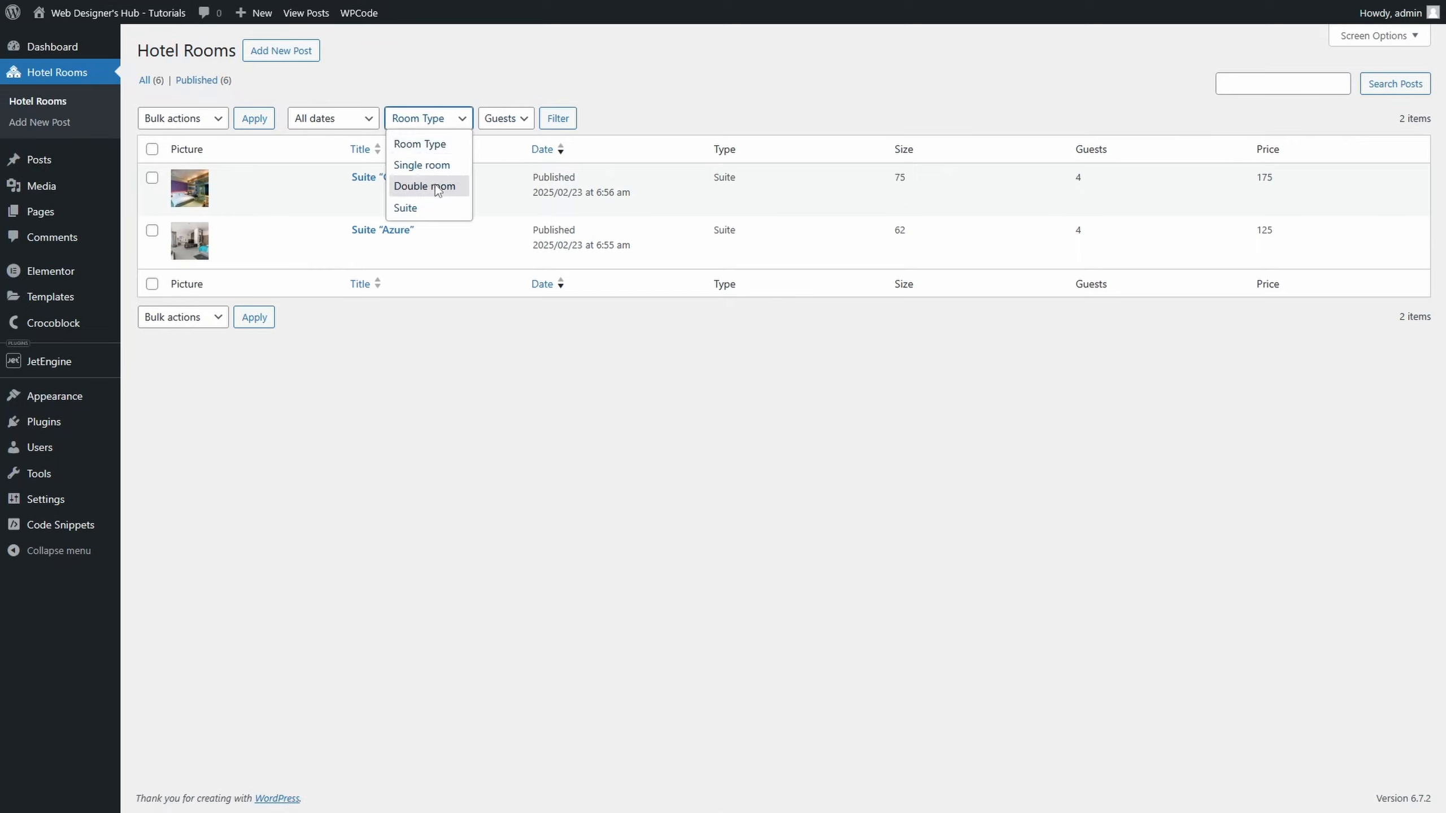
{"action": "left_click", "coordinate": [439, 186]}
{"action": "left_click", "coordinate": [557, 118]}
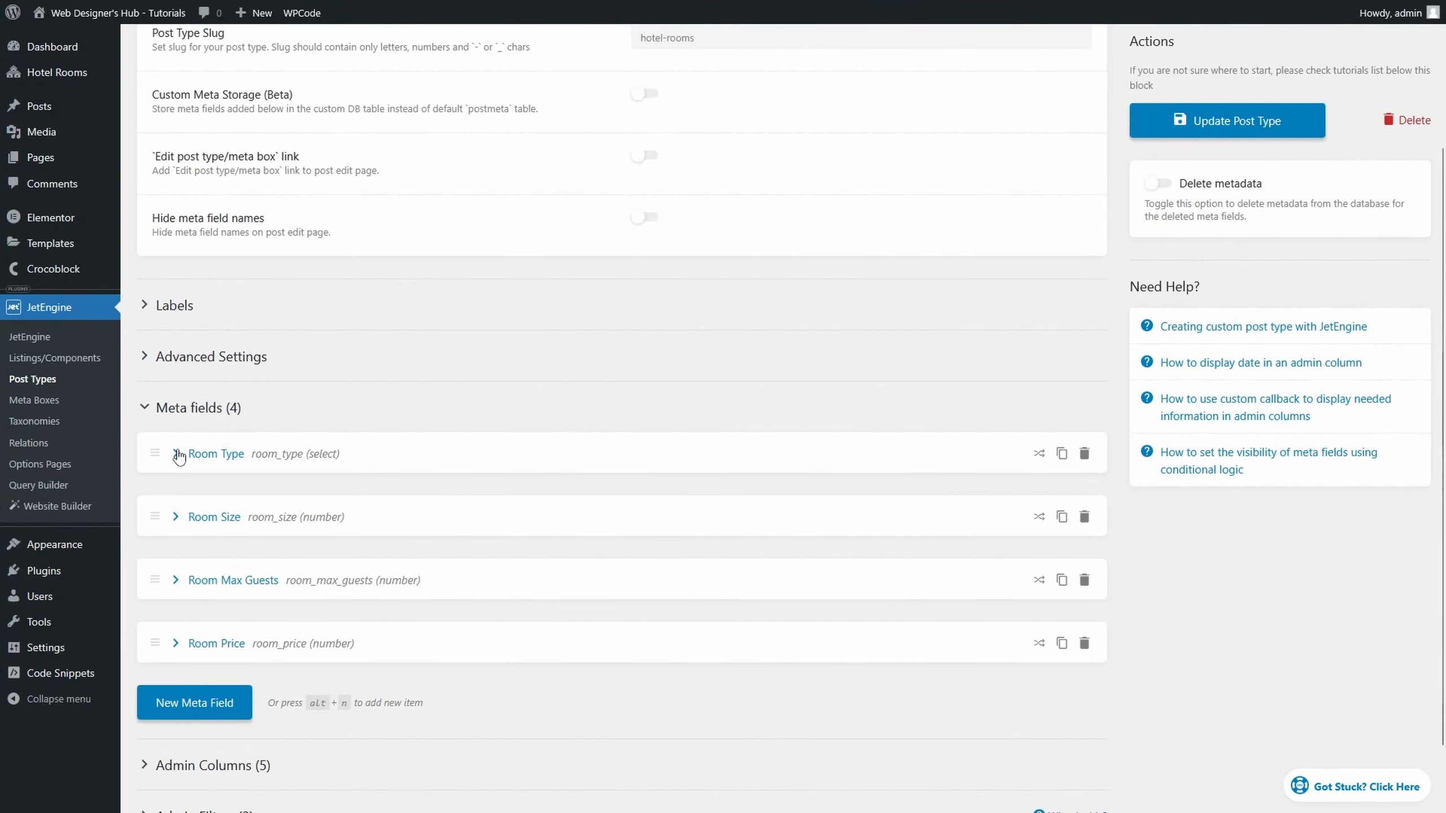
Expand the Room Type meta field and review its settings and manual options
{"action": "left_click", "coordinate": [177, 454]}
{"action": "scroll", "coordinate": [355, 484], "scroll_direction": "down", "scroll_amount": 8}
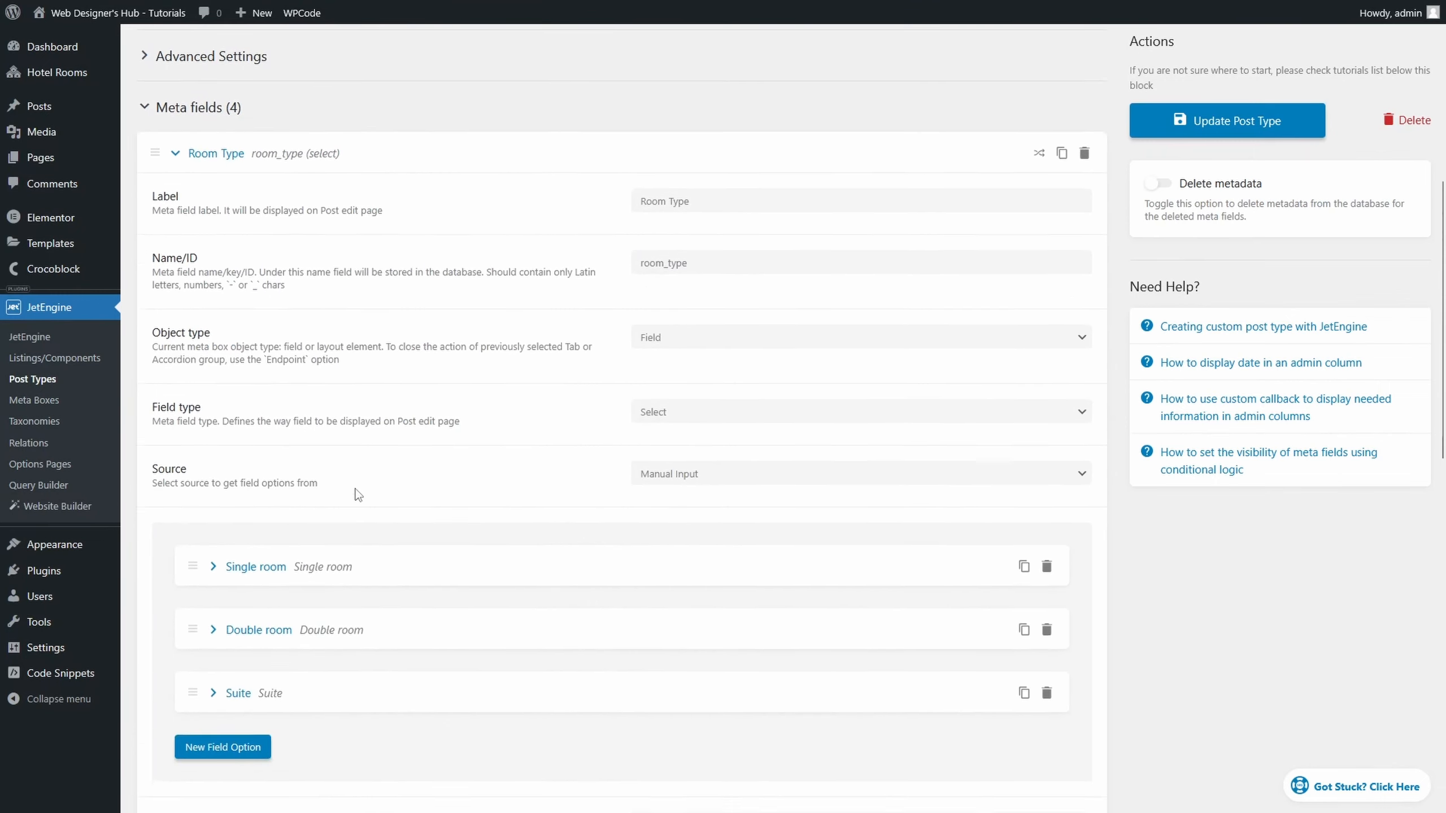
{"action": "scroll", "coordinate": [358, 494], "scroll_direction": "down", "scroll_amount": 1}
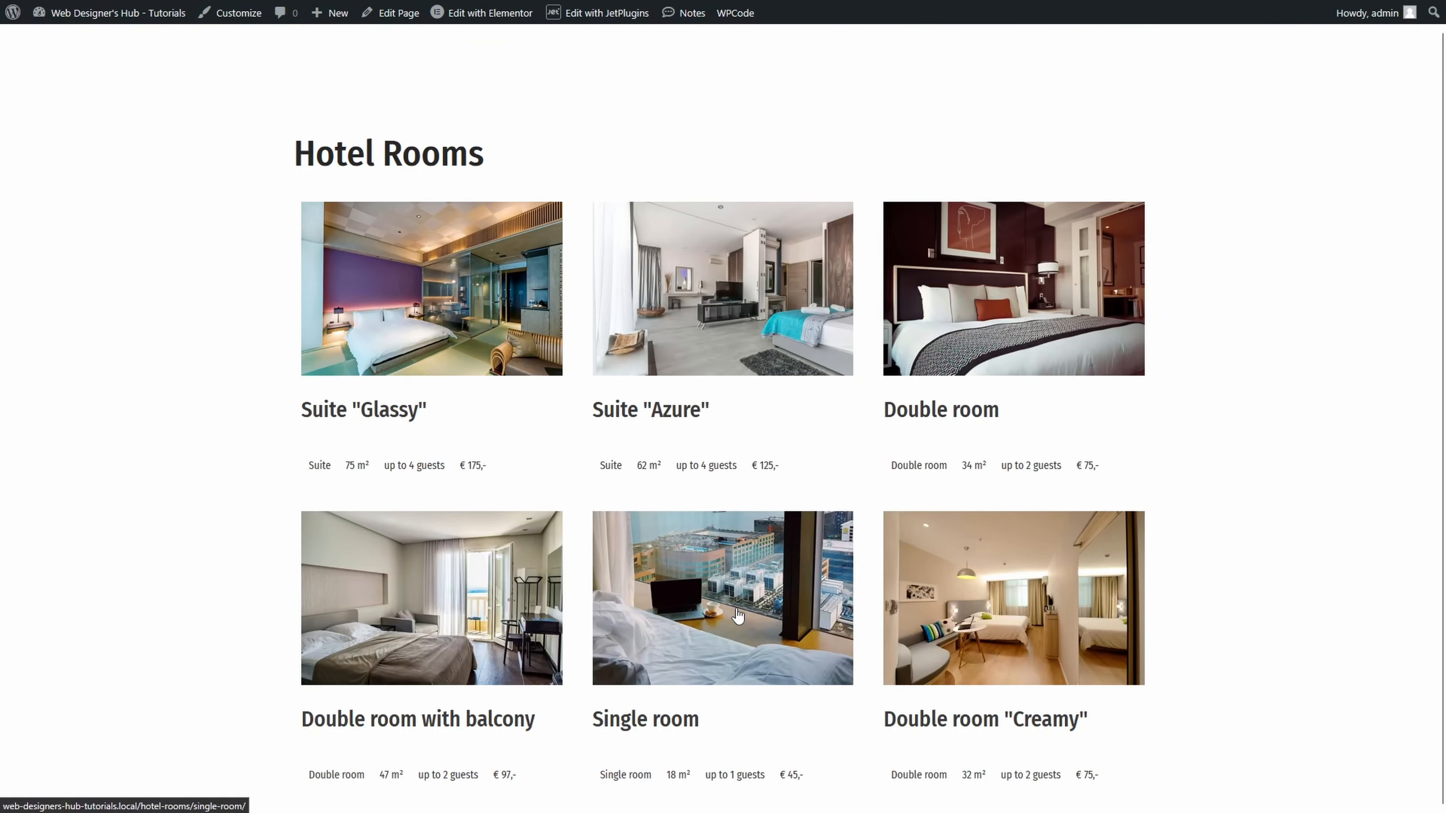
Open the Single room page from the Hotel Rooms listing and look through its content
{"action": "left_click", "coordinate": [739, 615]}
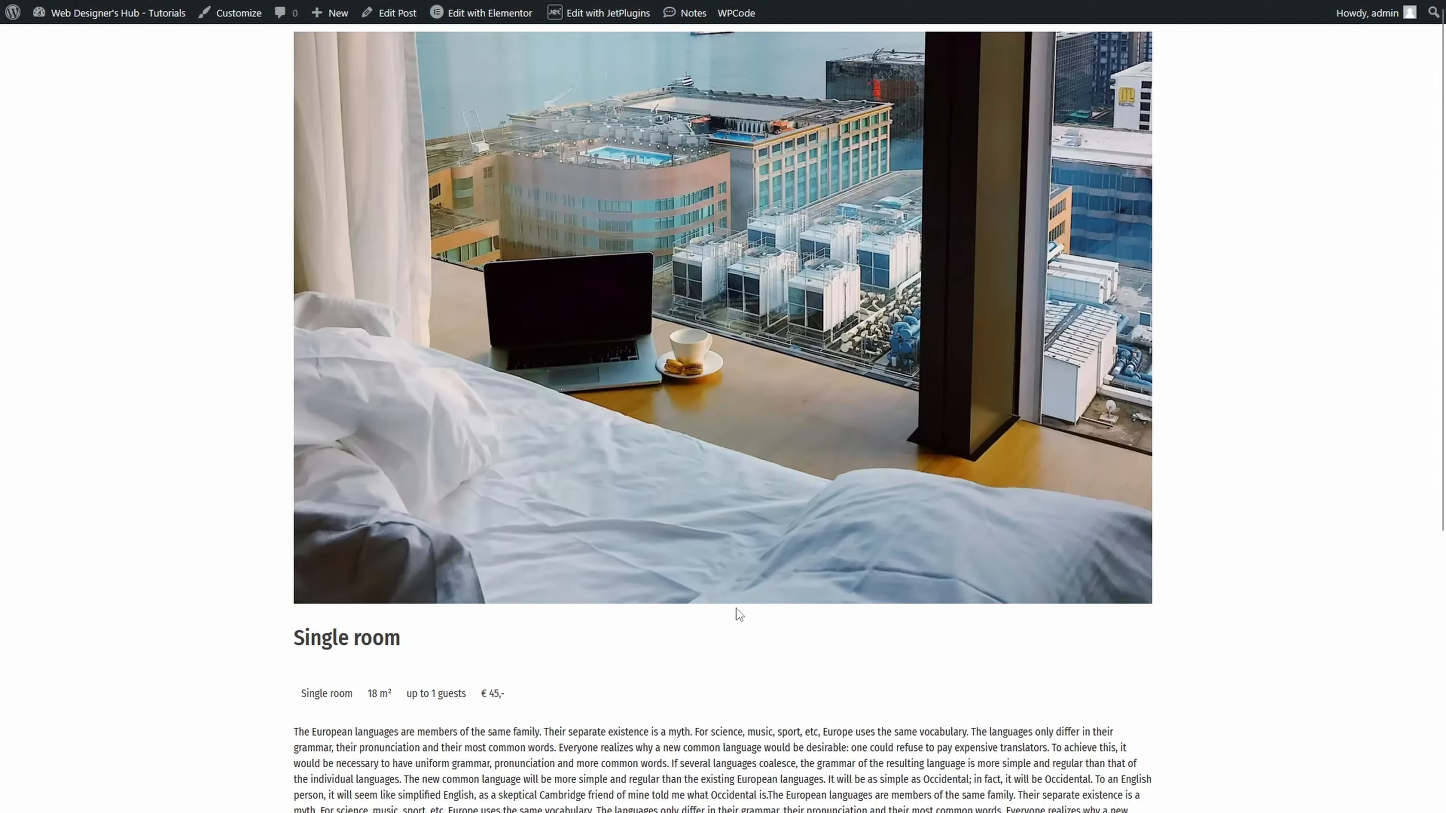
{"action": "scroll", "coordinate": [181, 266], "scroll_direction": "down", "scroll_amount": 3}
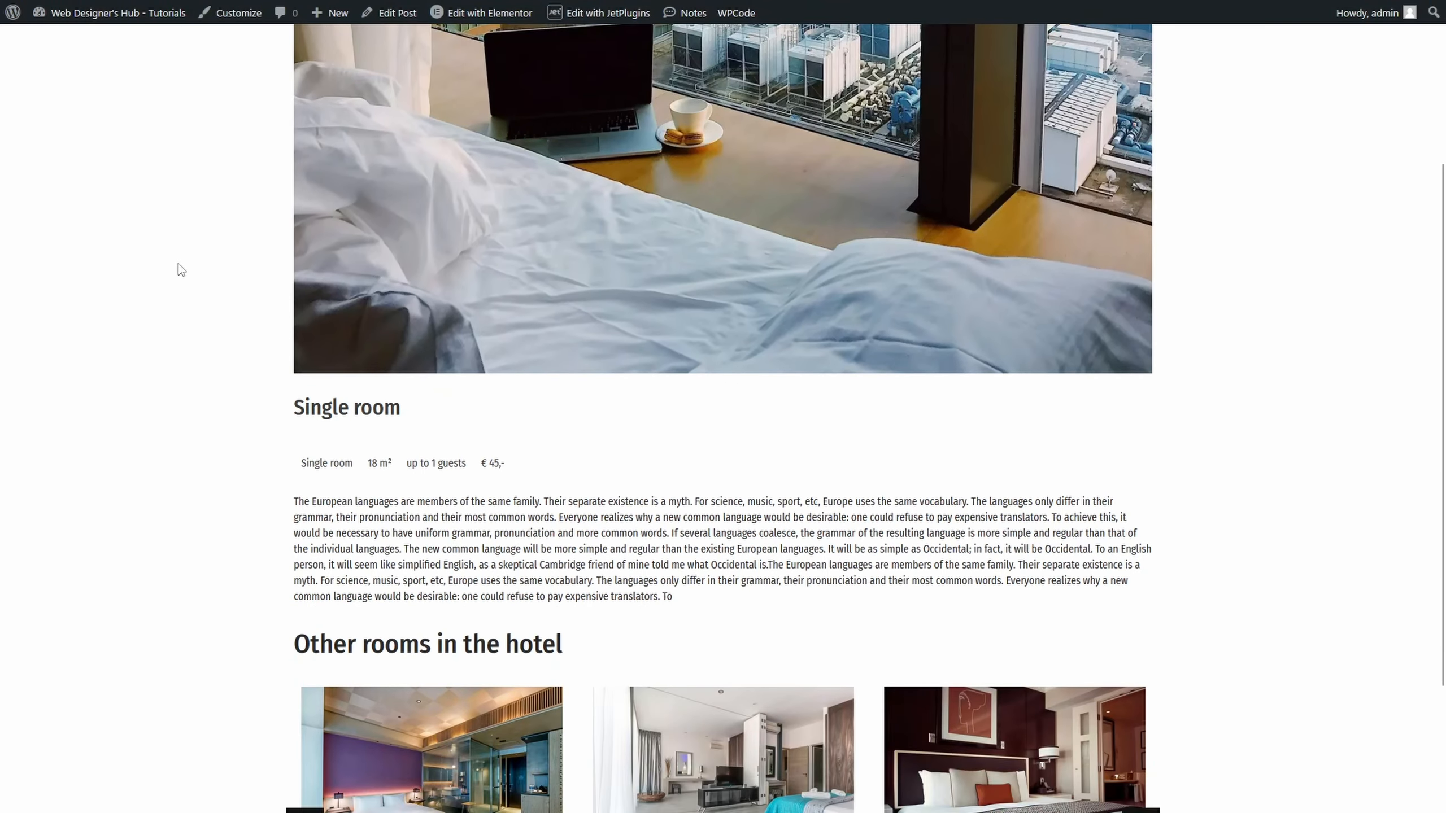
{"action": "scroll", "coordinate": [182, 268], "scroll_direction": "down", "scroll_amount": 2}
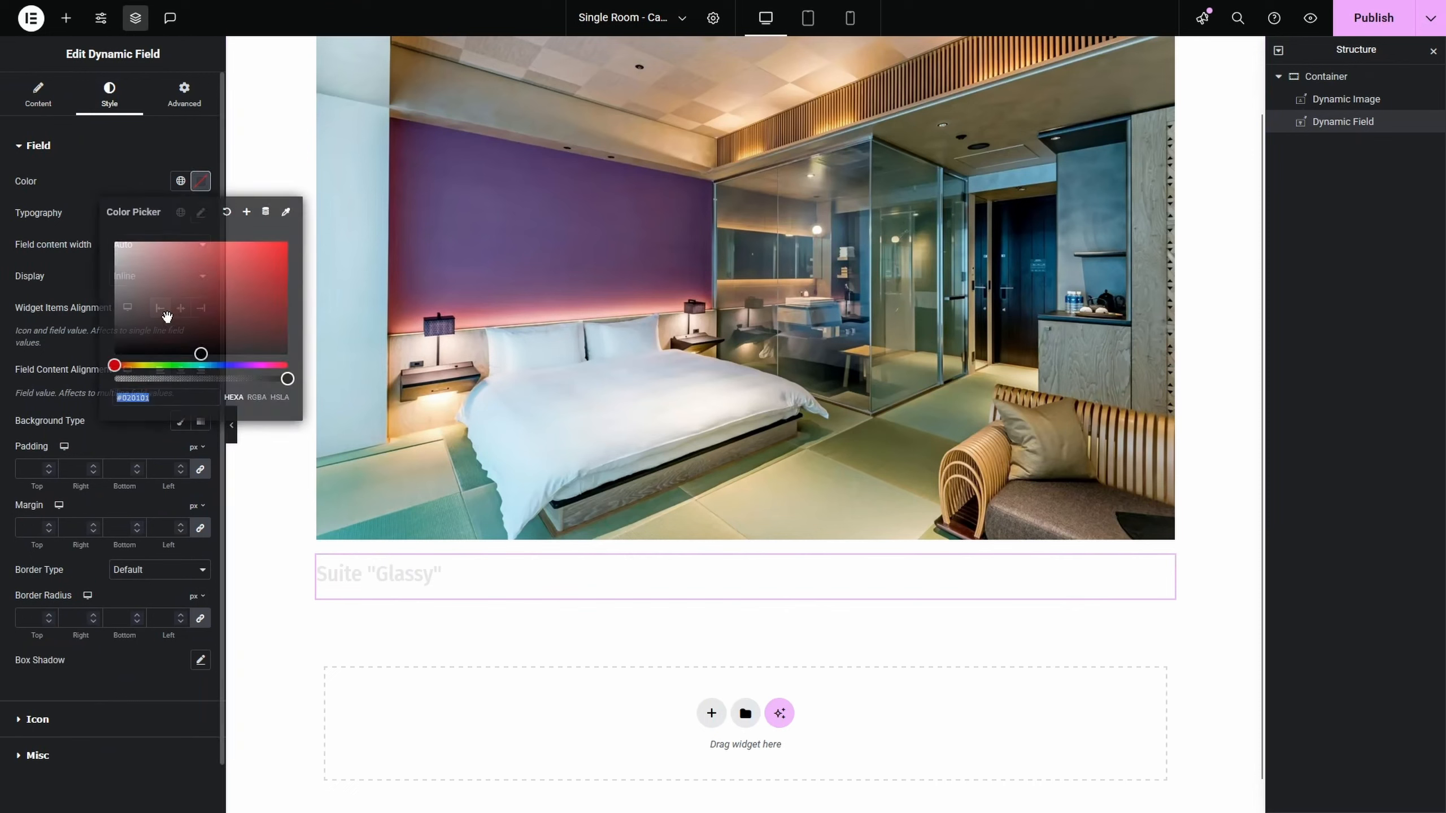
Set the room title Dynamic Field's text color to #3A3A3A
{"action": "type", "text": "#383838"}
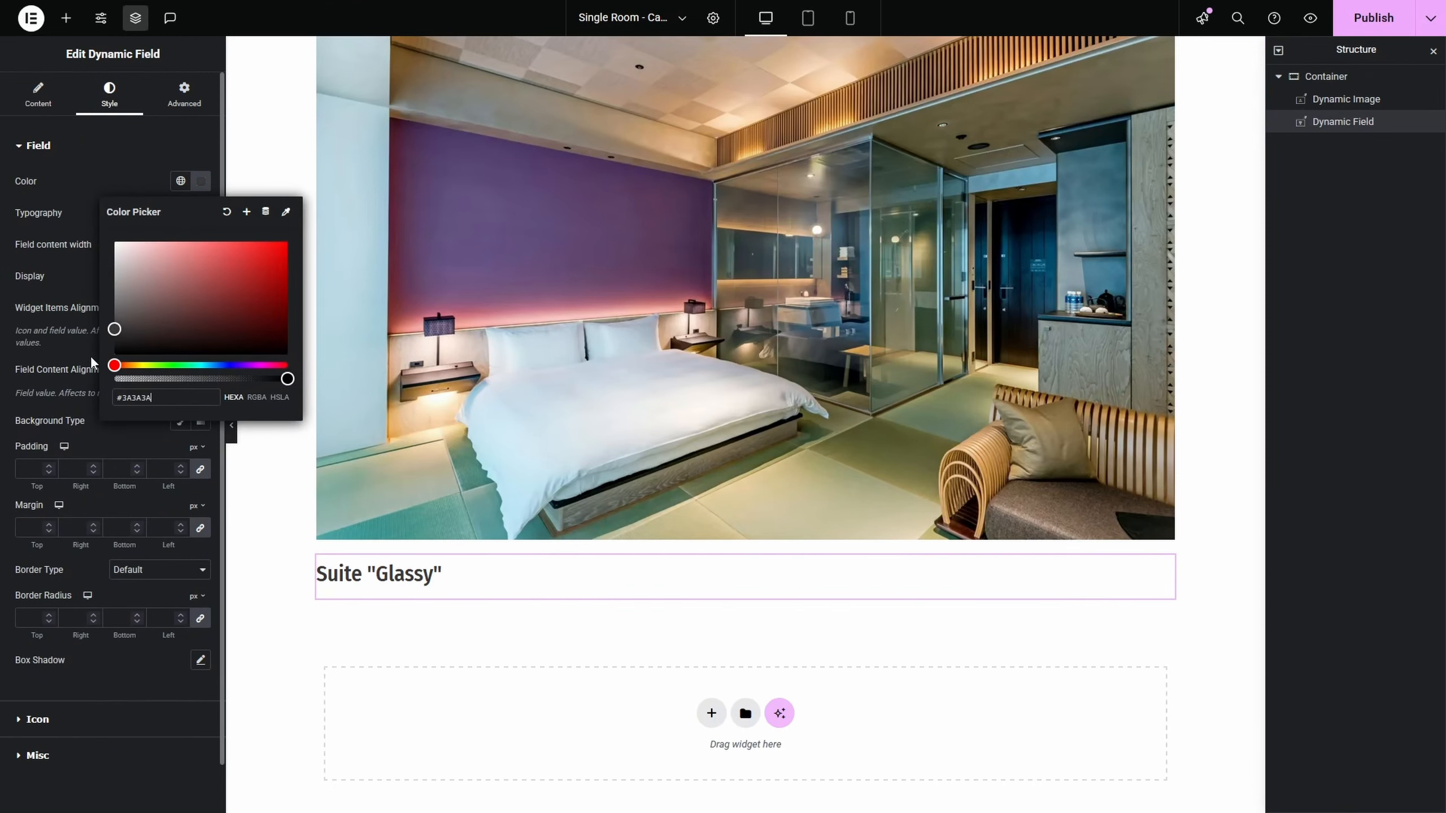
{"action": "left_click", "coordinate": [95, 337]}
Add a container below the room title and place a Dynamic Field widget inside it
{"action": "left_click", "coordinate": [66, 17]}
{"action": "left_click_drag", "start_coordinate": [83, 290], "coordinate": [409, 591]}
{"action": "left_click", "coordinate": [66, 20]}
{"action": "type", "text": "dyna"}
{"action": "left_click_drag", "start_coordinate": [57, 265], "coordinate": [683, 660]}
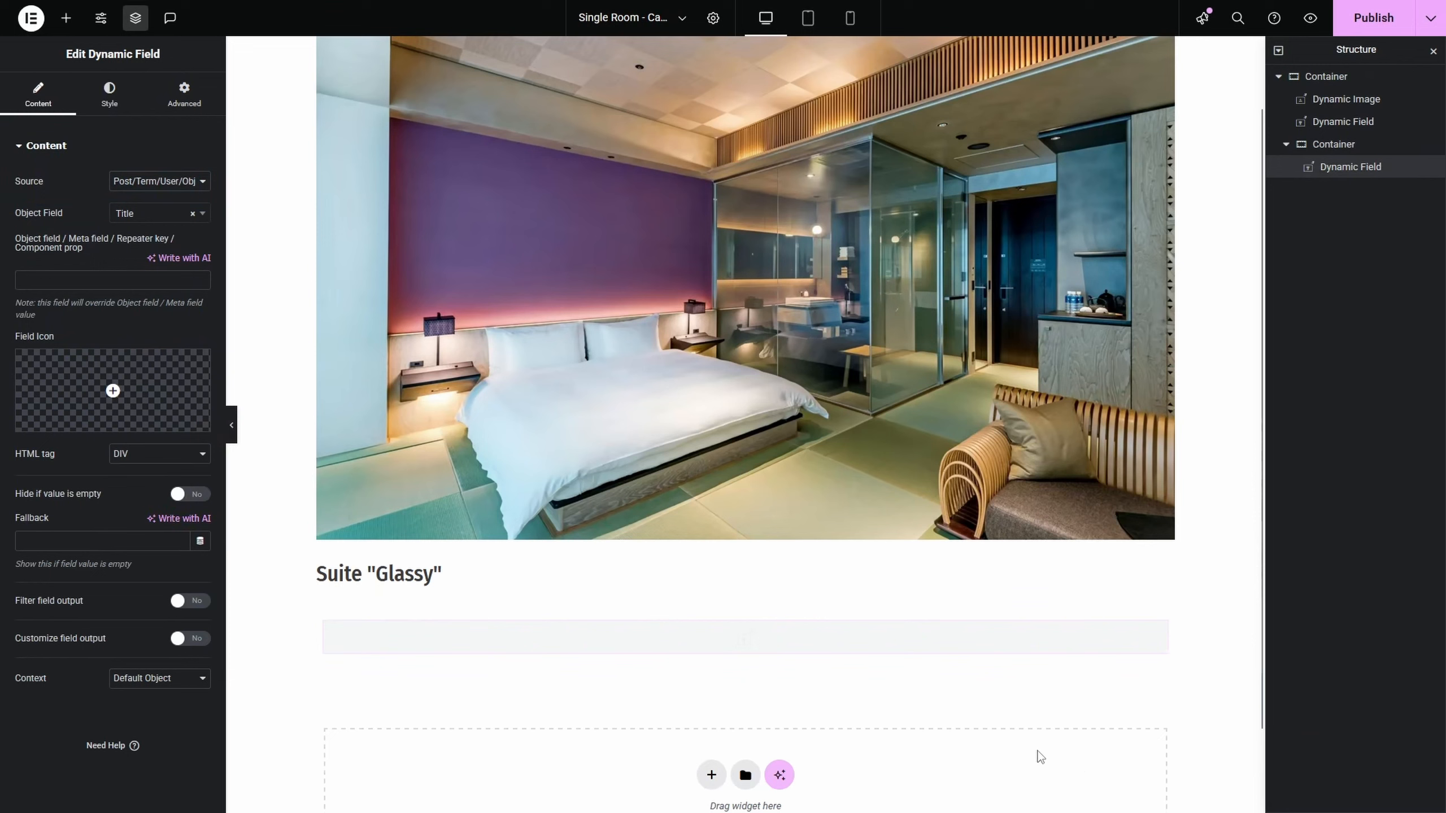
Set the text color of the Dynamic Field in the inner container to dark grey and reopen its content settings
{"action": "left_click", "coordinate": [109, 90]}
{"action": "left_click", "coordinate": [201, 181]}
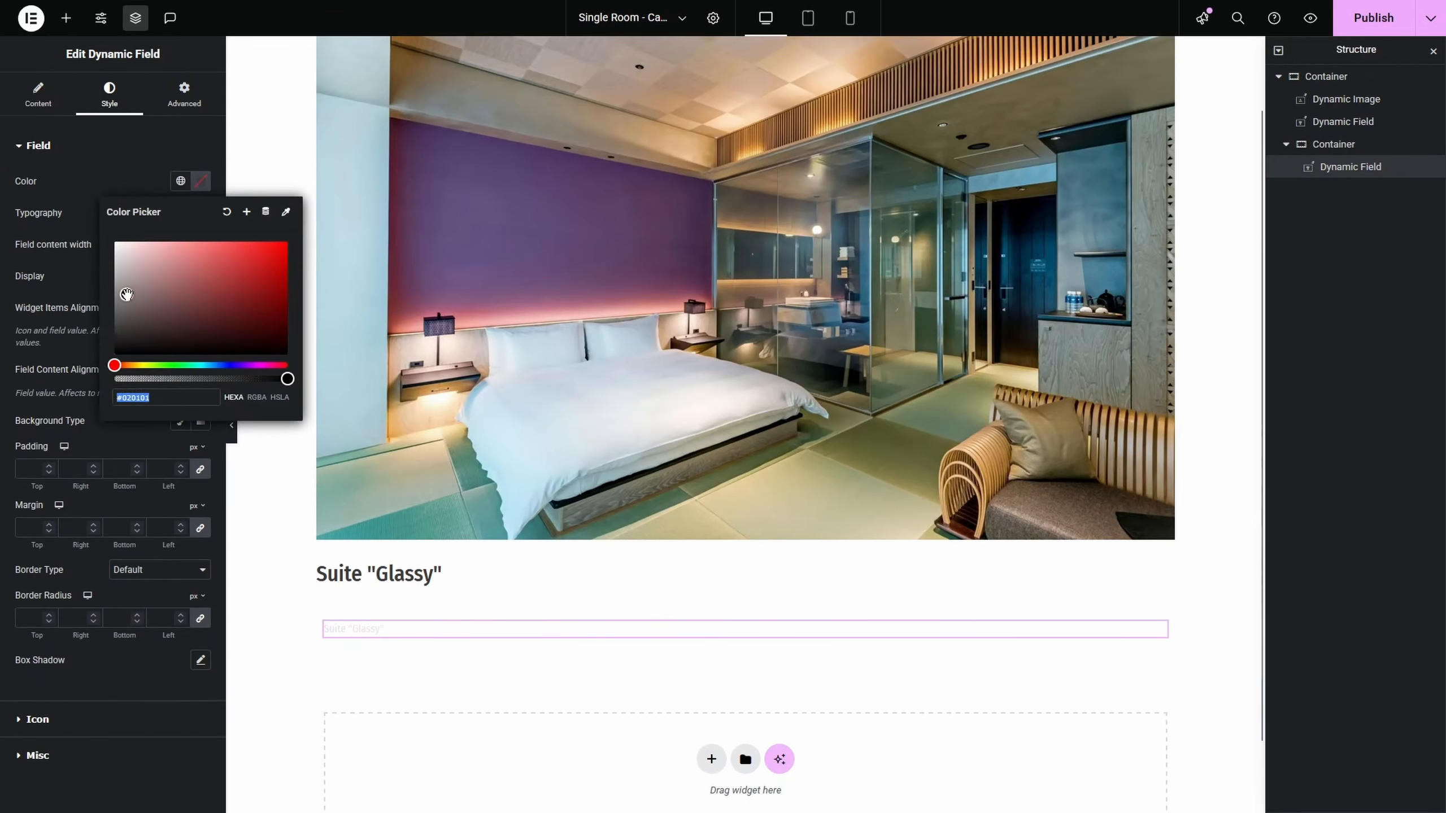
{"action": "left_click", "coordinate": [113, 327]}
{"action": "left_click", "coordinate": [455, 630]}
{"action": "left_click", "coordinate": [39, 94]}
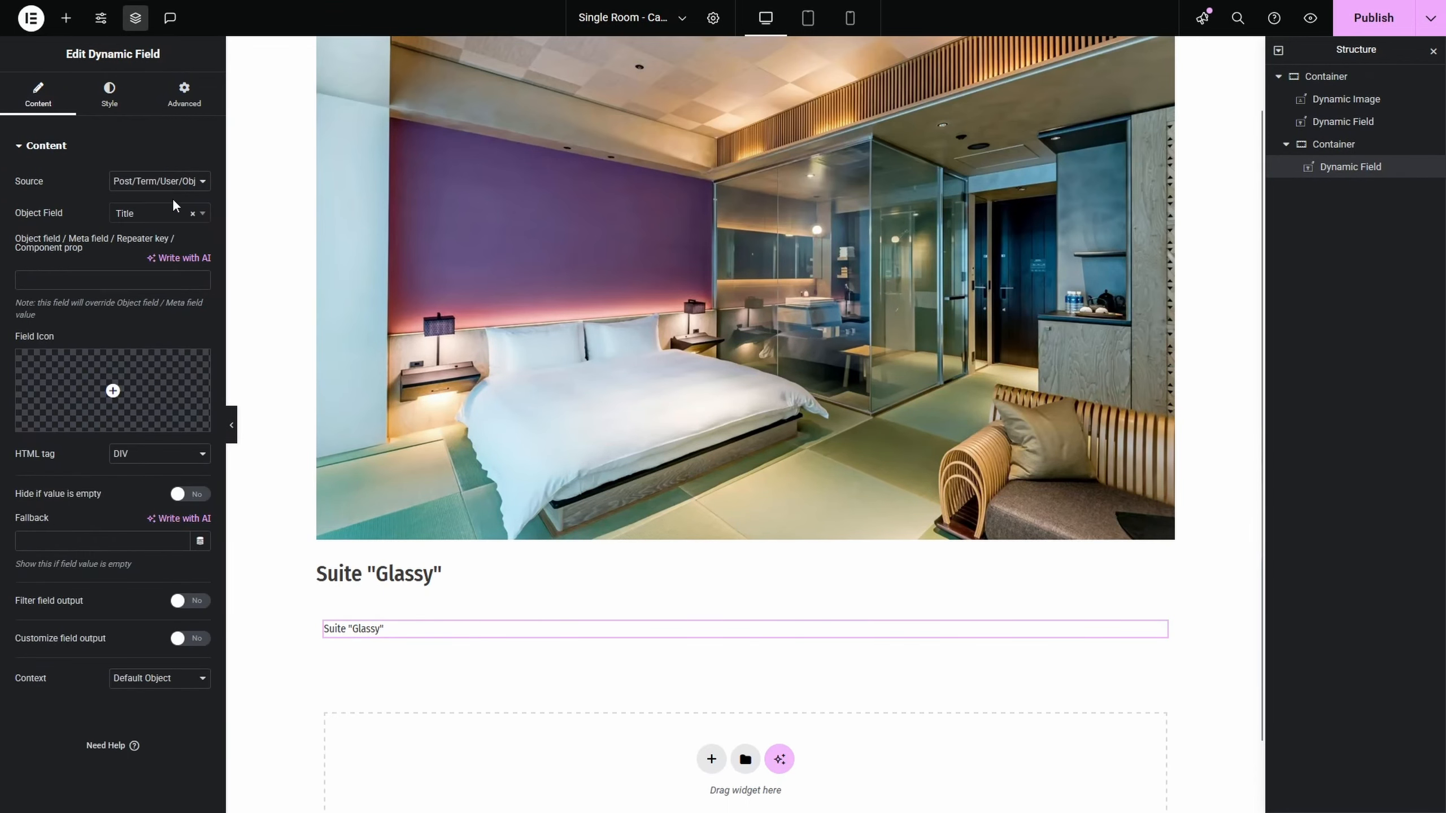